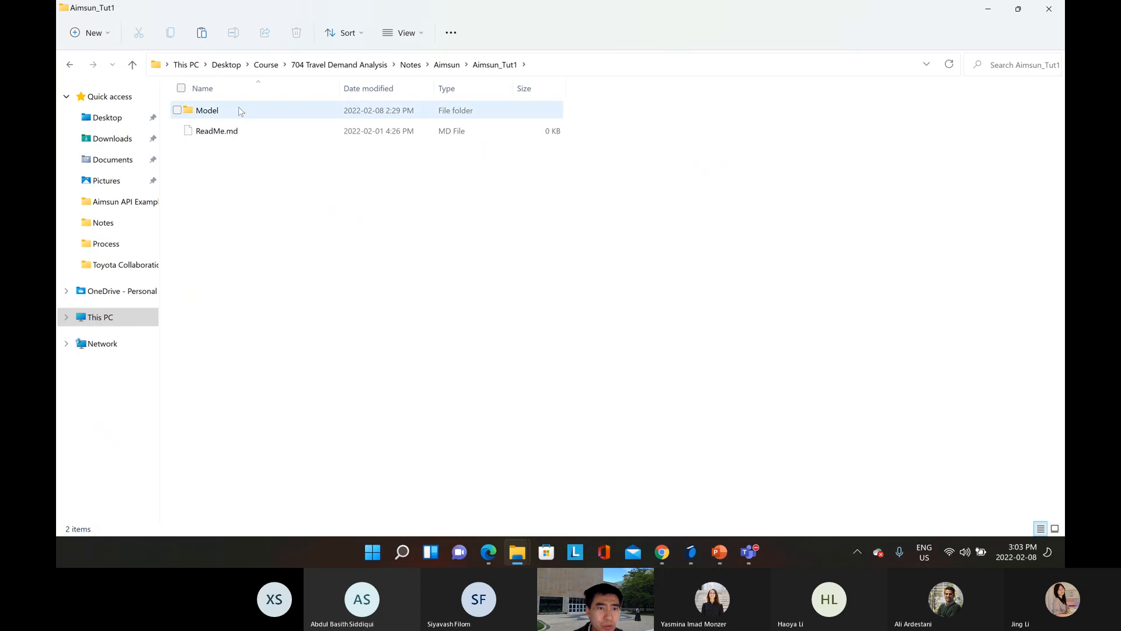
Open the Aimsun_Tut1 model and delete the separate straight road with its ramp south of the curved road
double_click(232, 132)
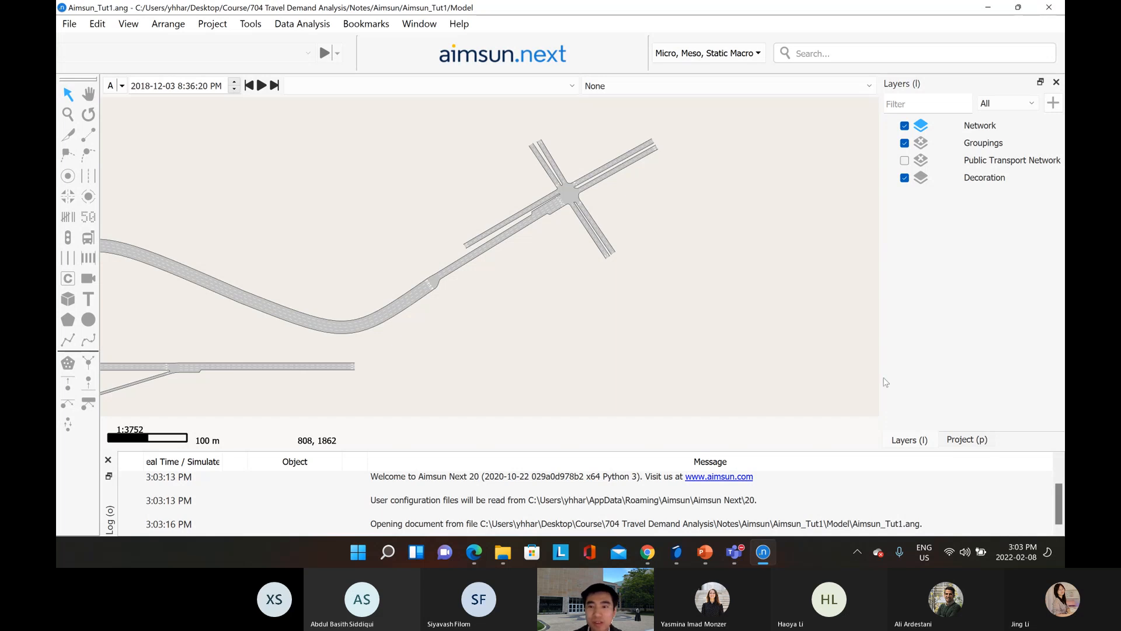
scroll(662, 265, down, 1)
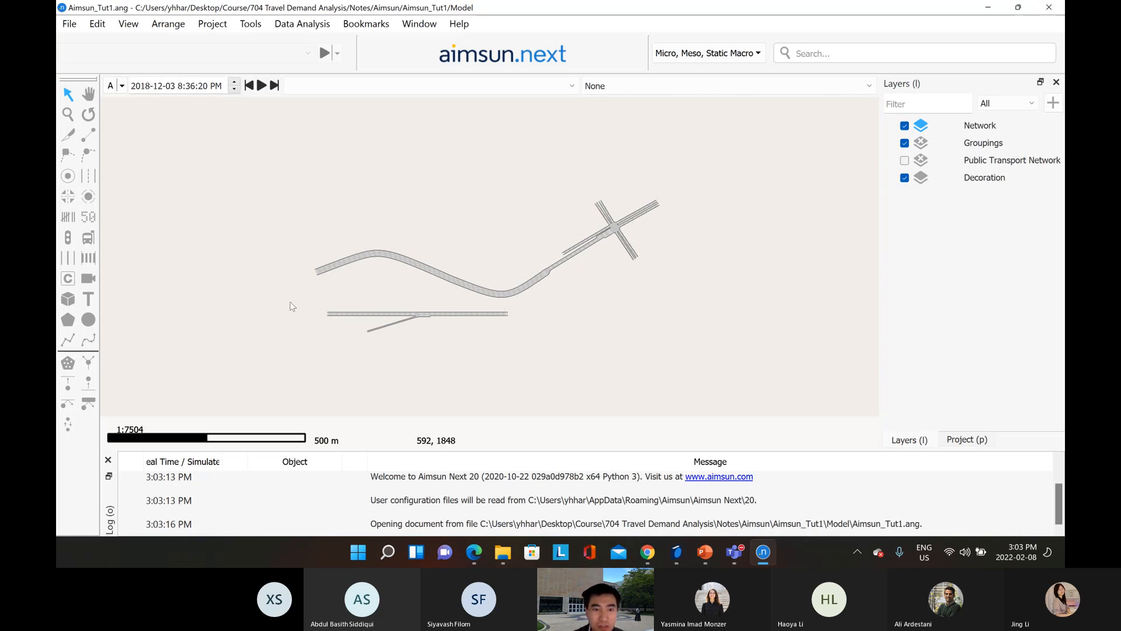
drag(307, 298, 528, 355)
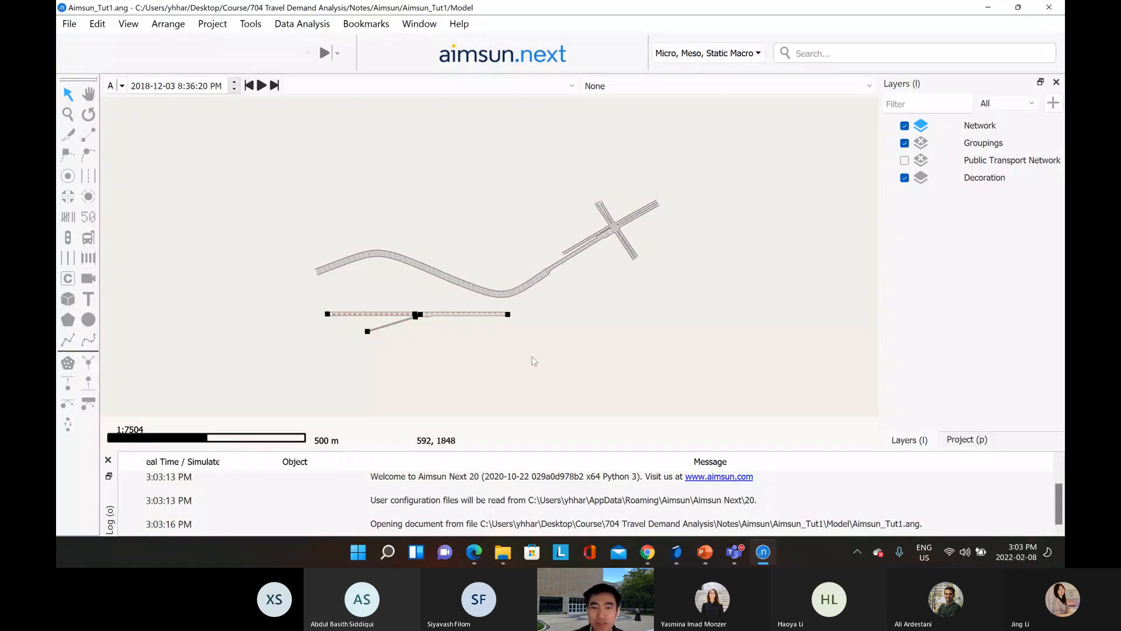
key(Delete)
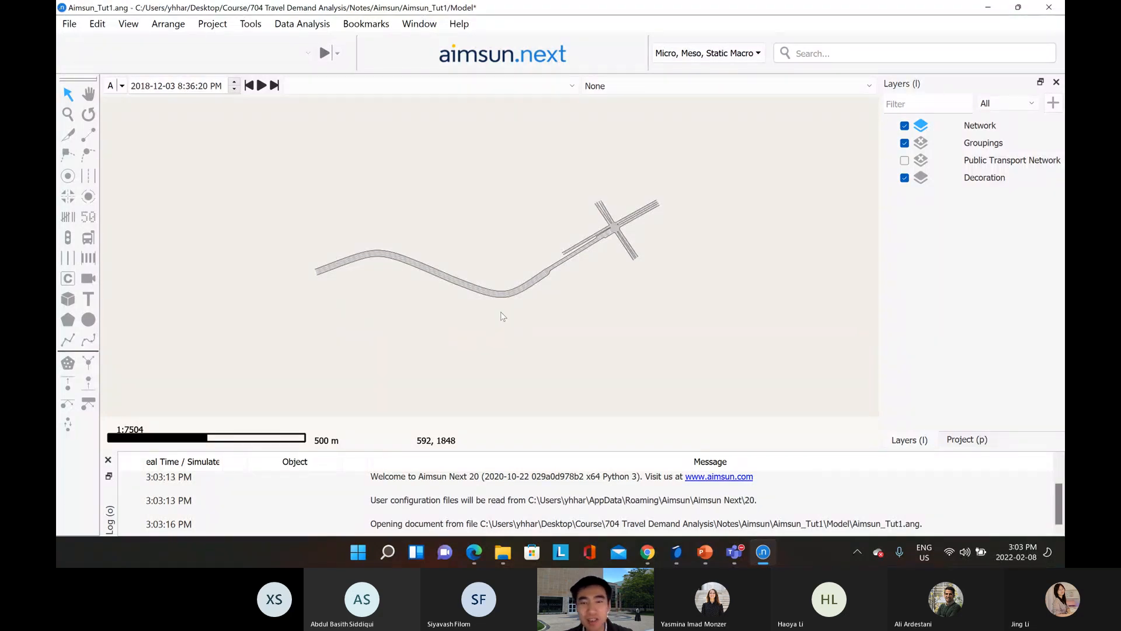
Cut the long curved section just east of its lower bend, leaving a short piece attached to the intersection approach
click(503, 296)
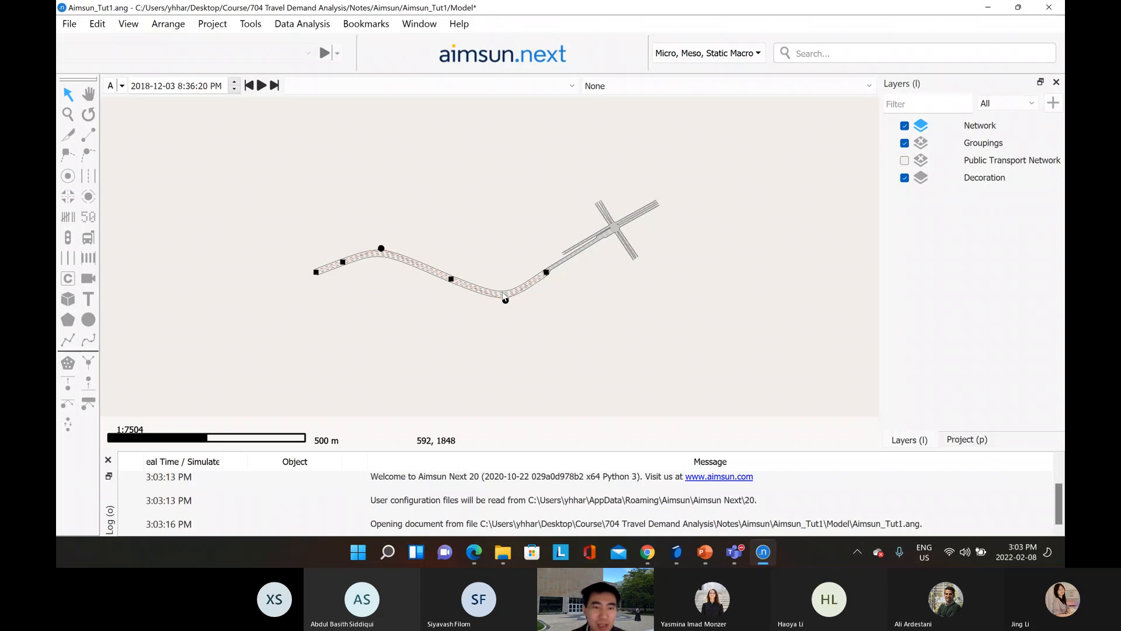
scroll(528, 303, up, 5)
scroll(528, 304, down, 3)
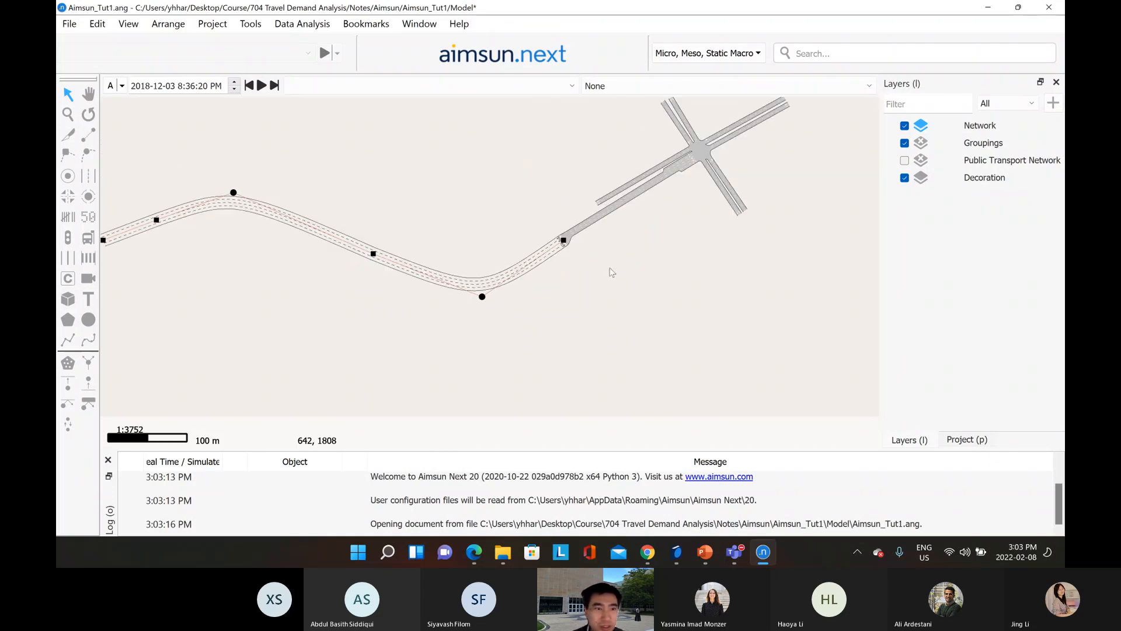
click(87, 94)
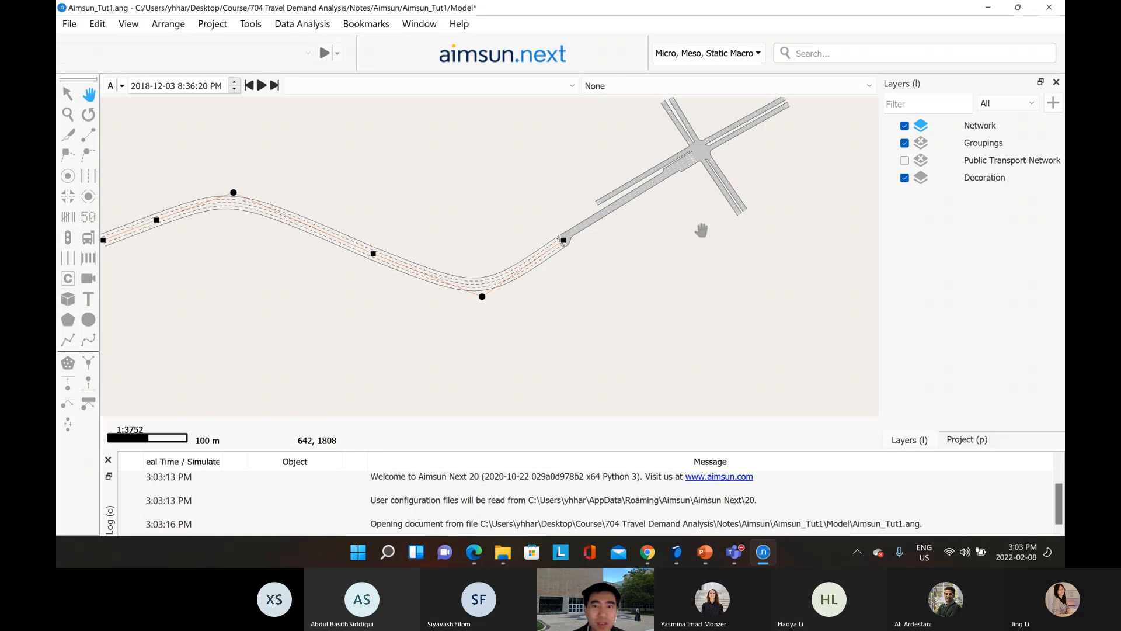
drag(730, 244, 660, 268)
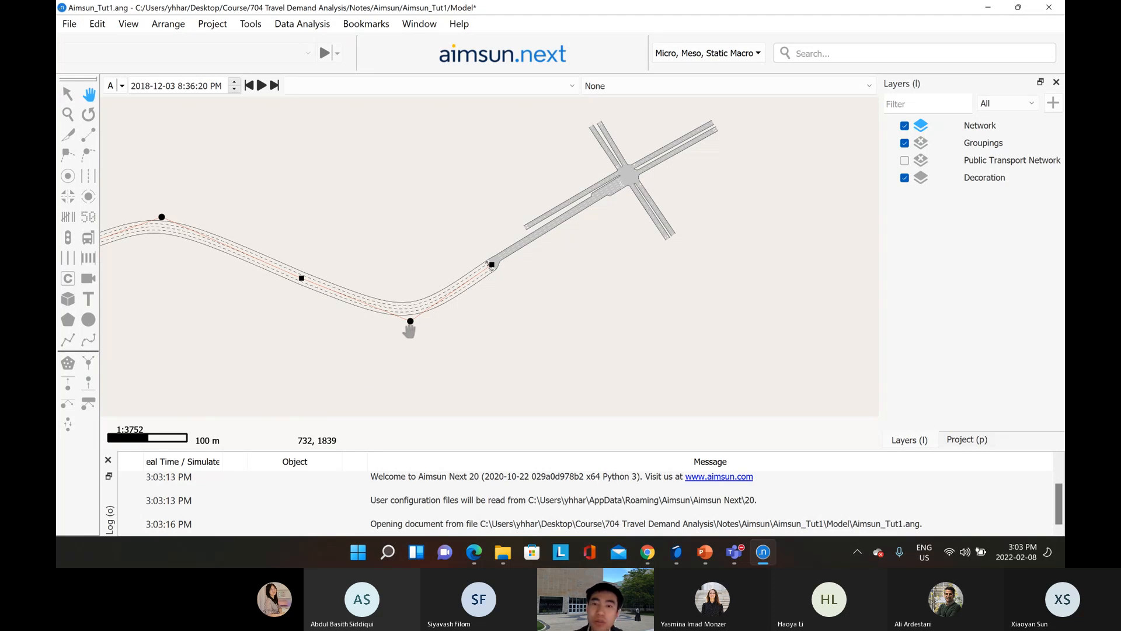
click(69, 141)
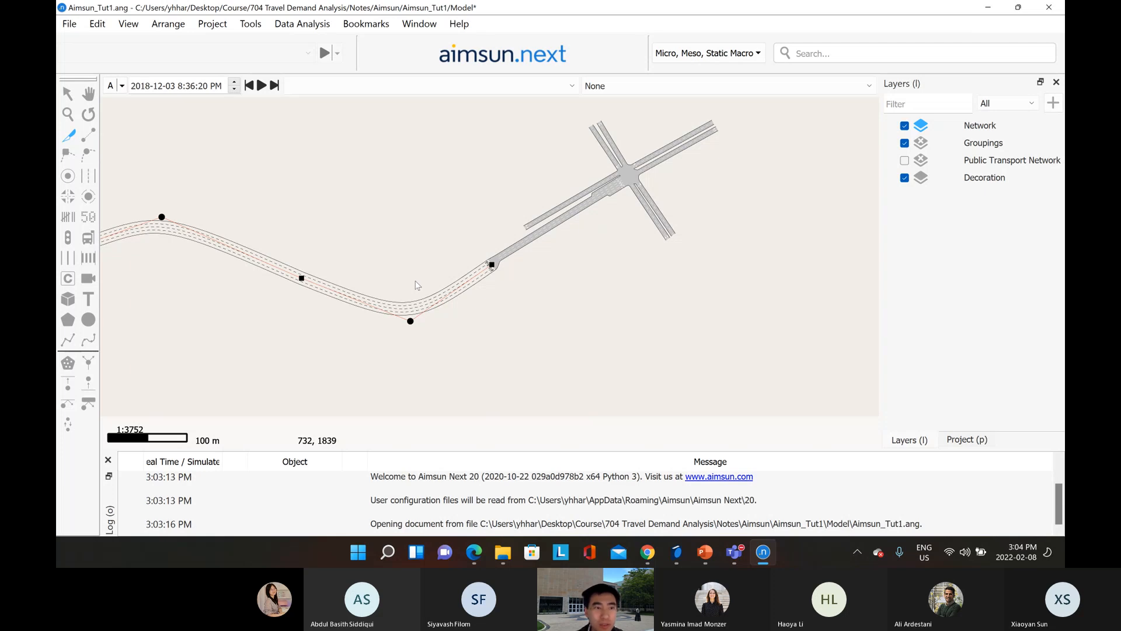
mouse_move(416, 281)
mouse_down()
mouse_move(544, 419)
mouse_move(478, 392)
mouse_up()
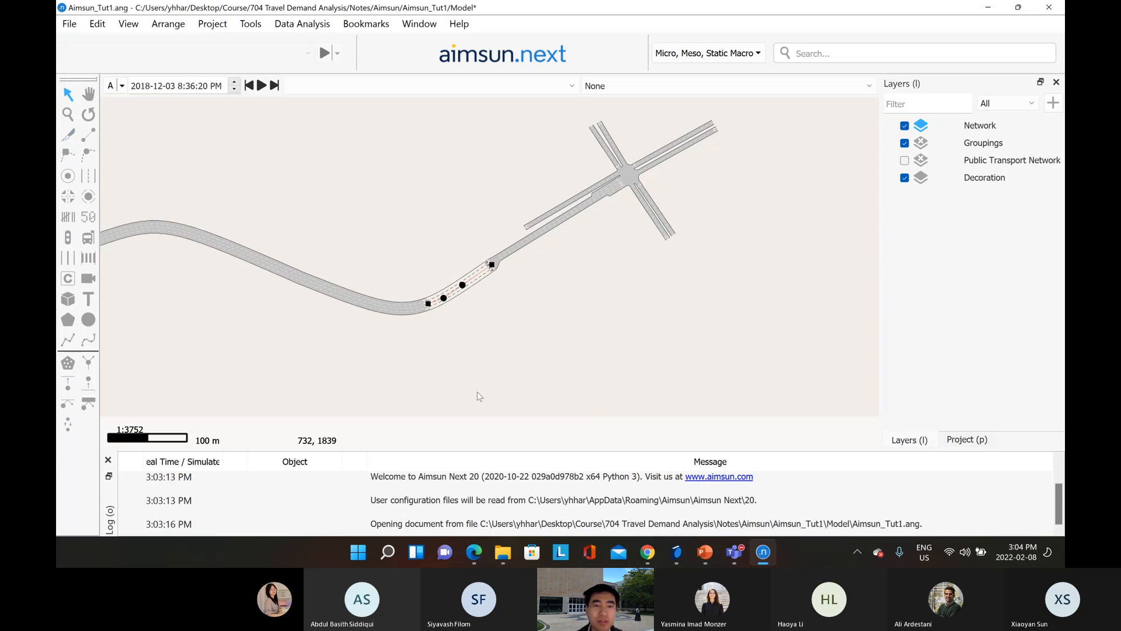
Delete the long curved section west of the cut
click(402, 306)
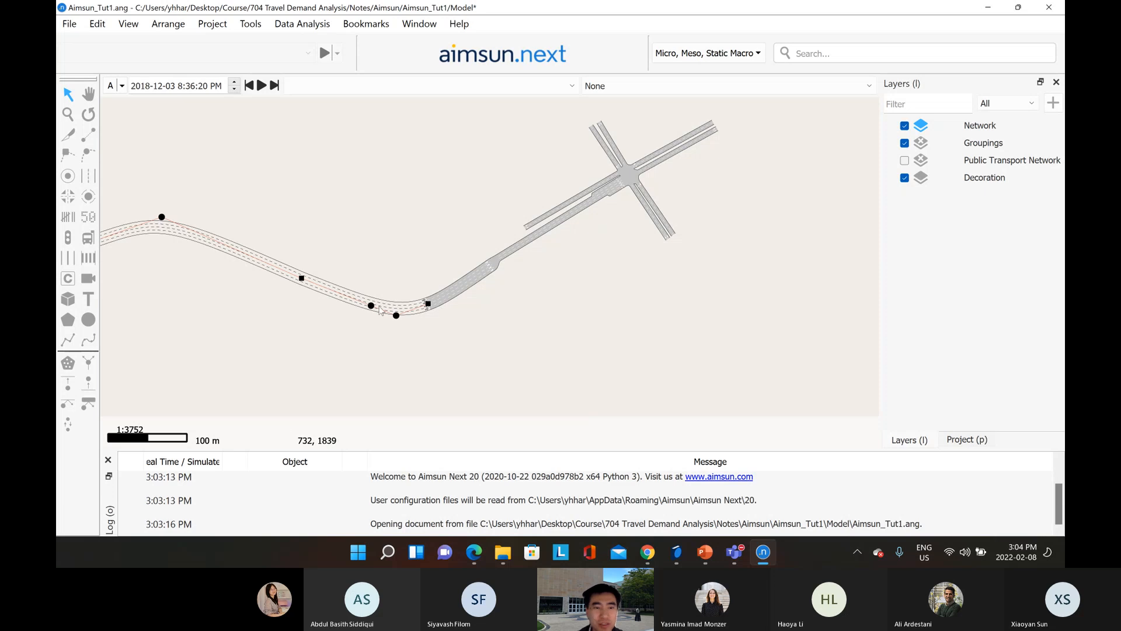
mouse_move(375, 308)
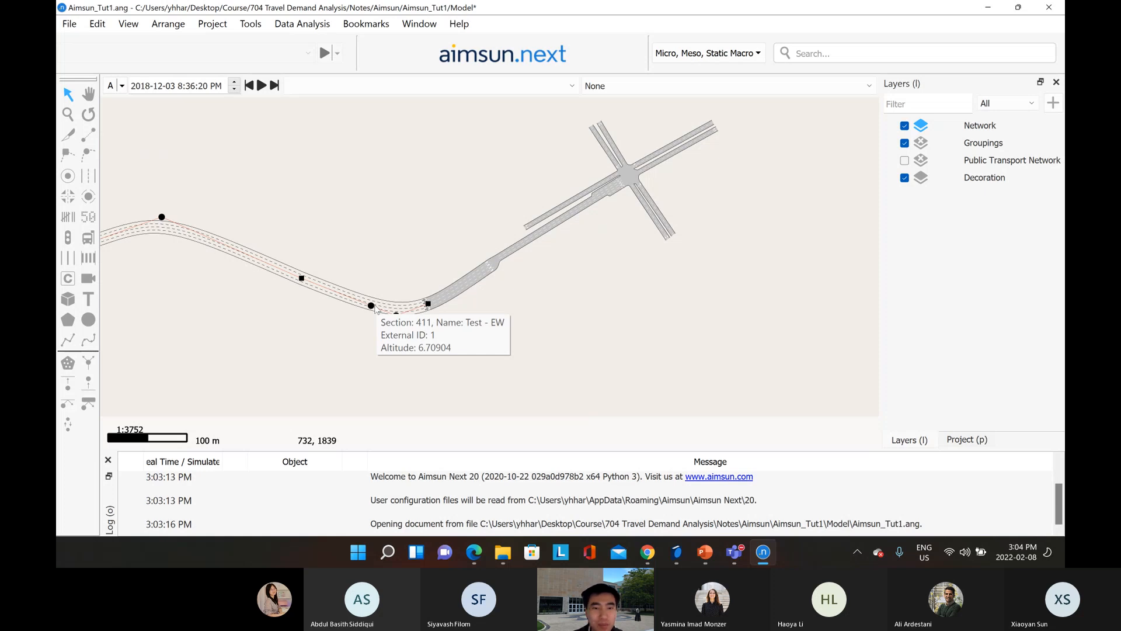
key(Delete)
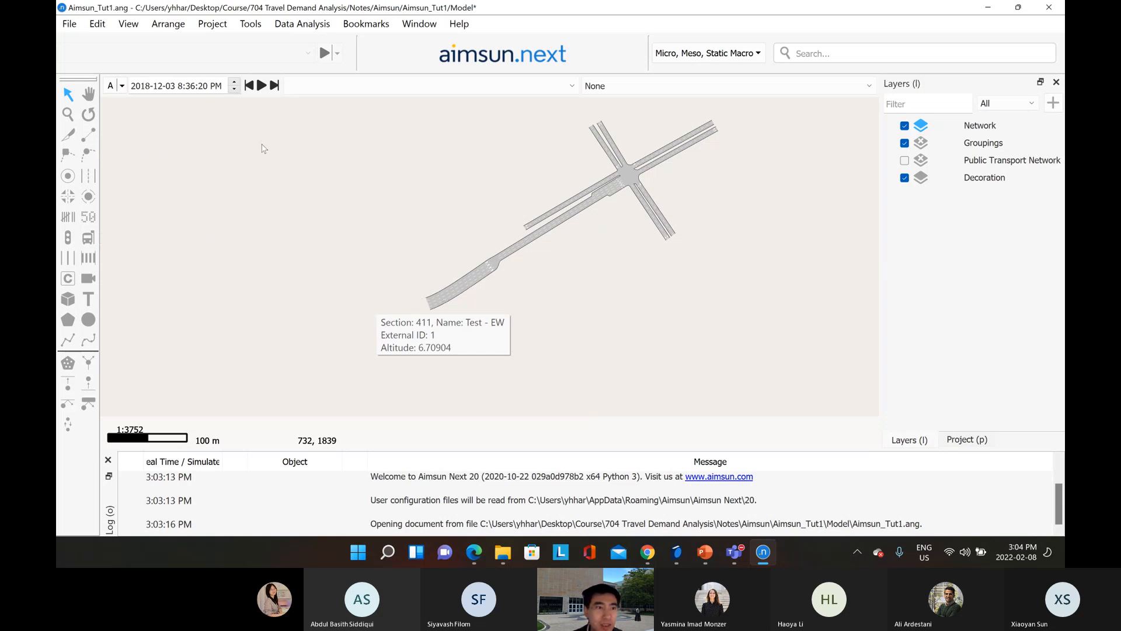
Place a centroid just west of the shortened road's free end
click(88, 94)
drag(507, 164, 413, 227)
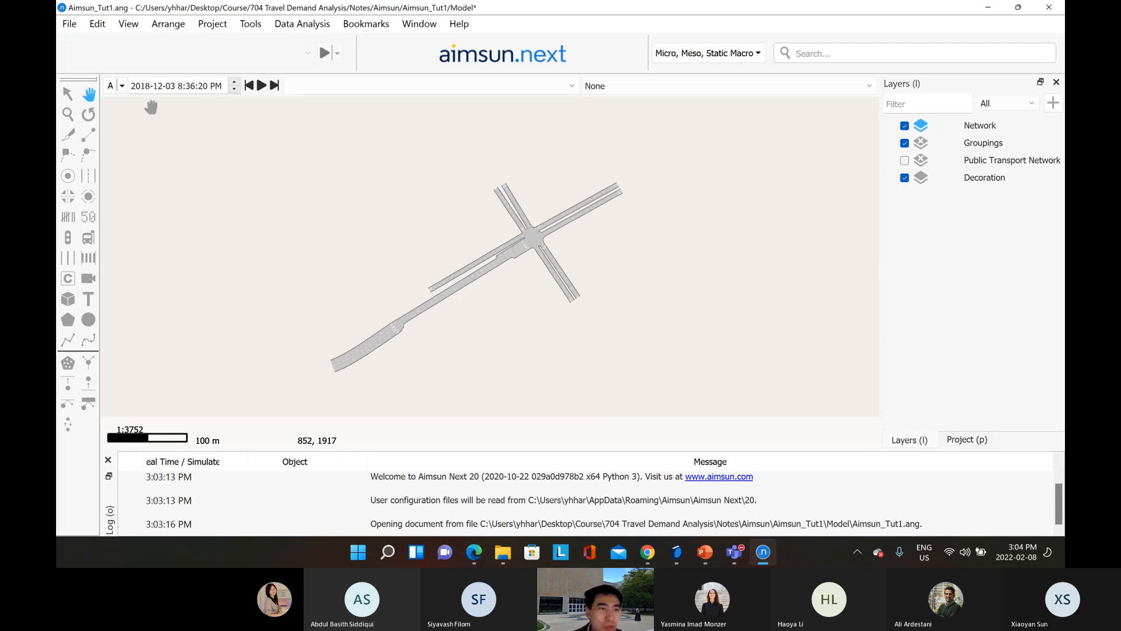
drag(386, 264, 455, 201)
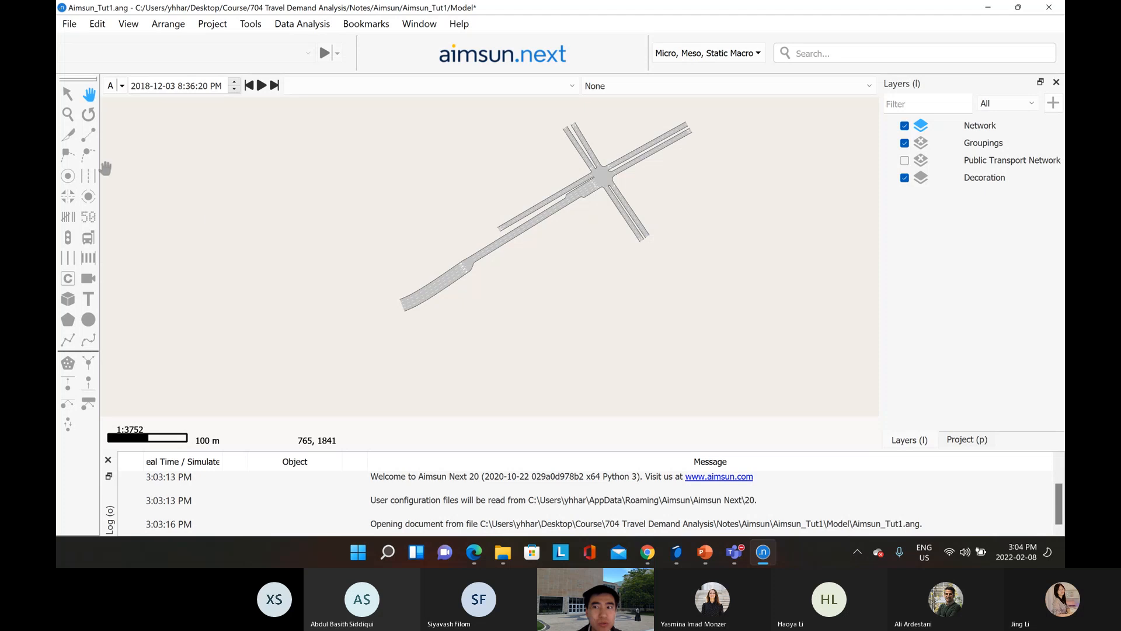
click(69, 176)
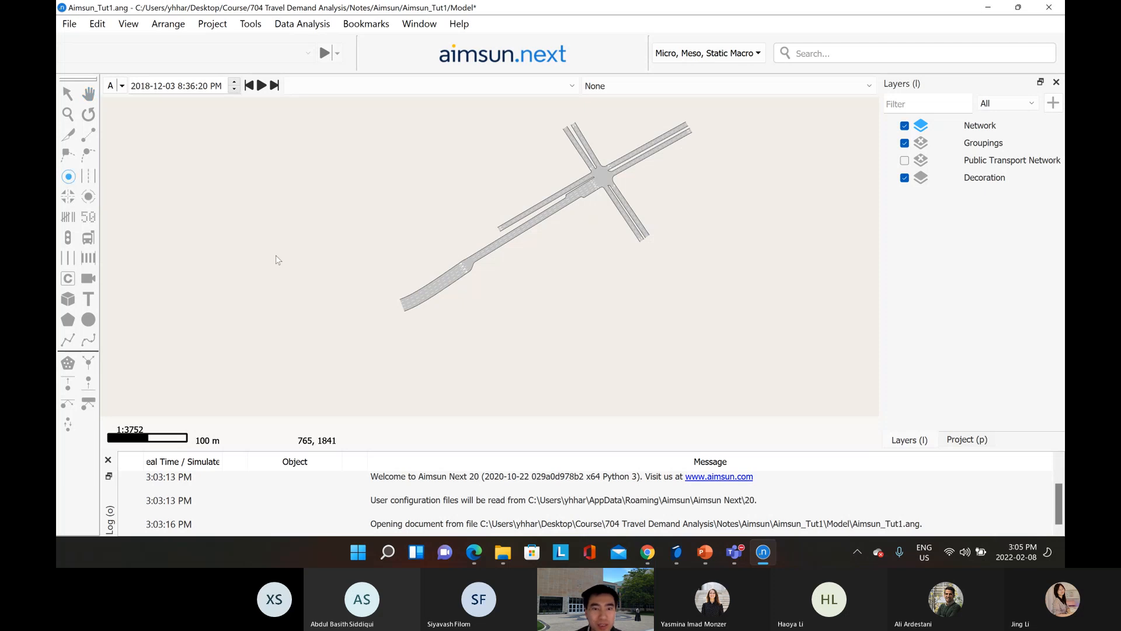
click(379, 302)
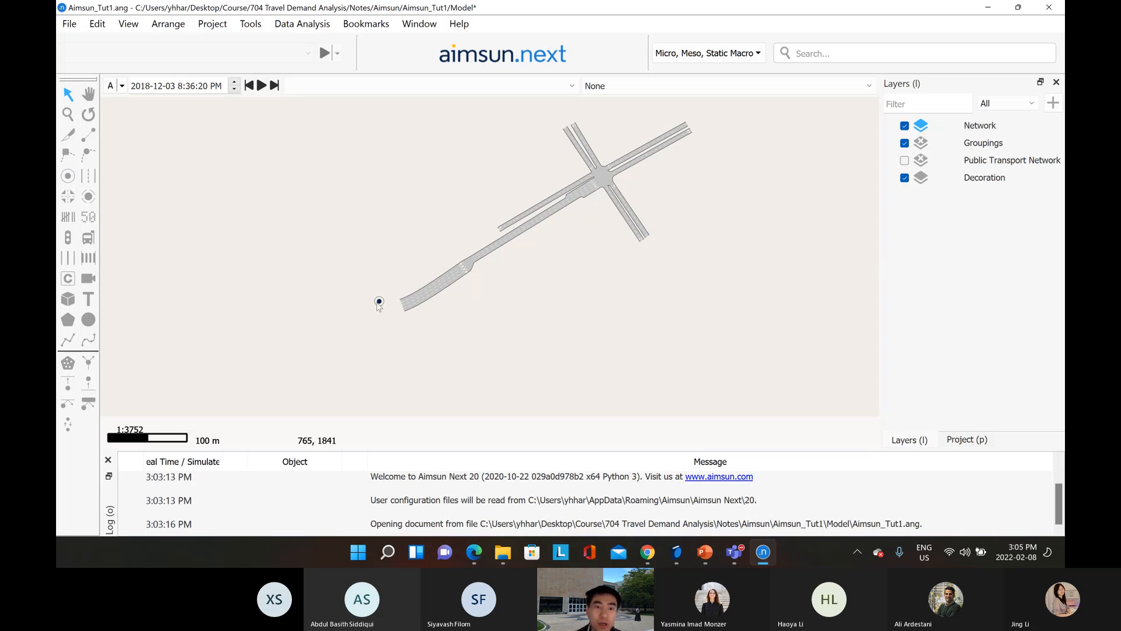
In the new centroid's properties, set both the name and the external ID to 1
mouse_move(379, 307)
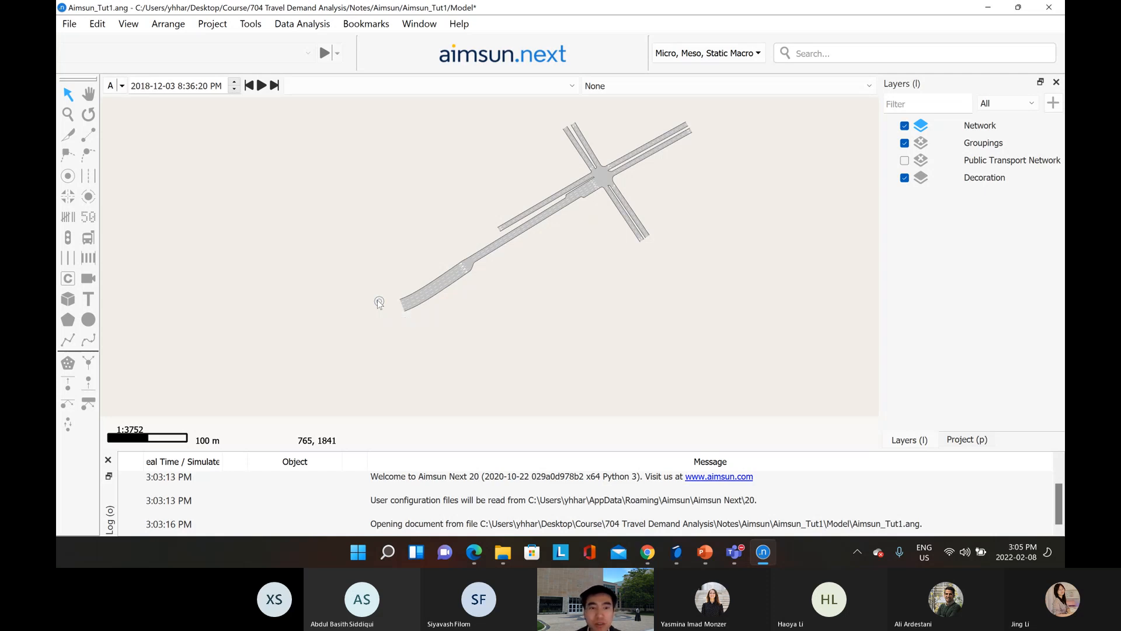
right_click(379, 303)
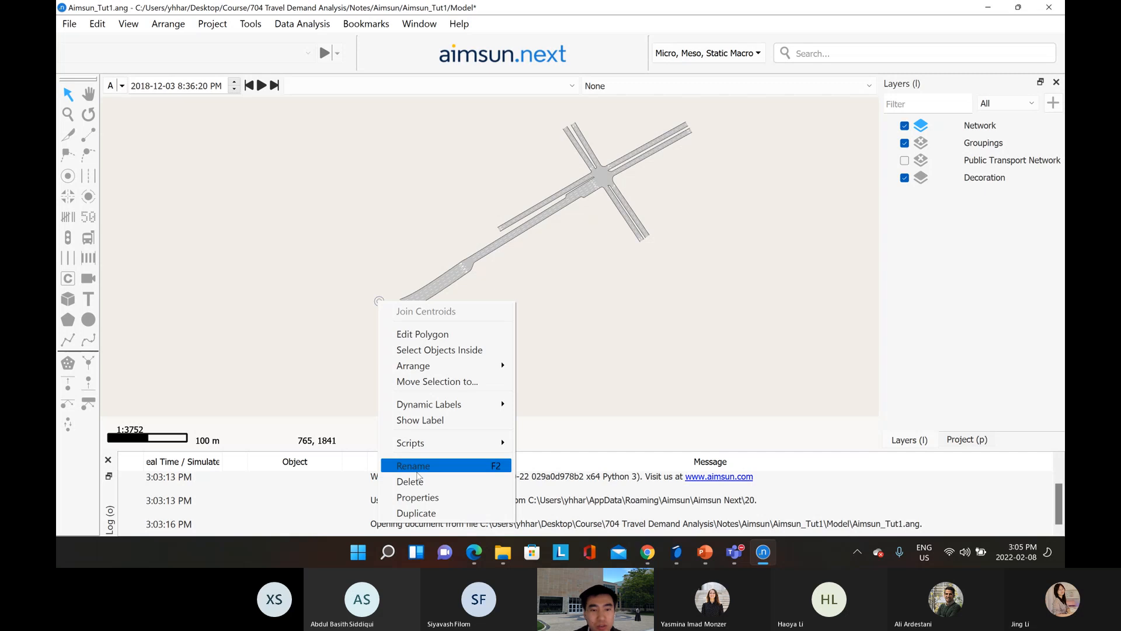
click(418, 497)
mouse_move(529, 47)
mouse_down()
mouse_move(660, 66)
mouse_move(669, 18)
mouse_move(540, 13)
mouse_move(543, 42)
mouse_up()
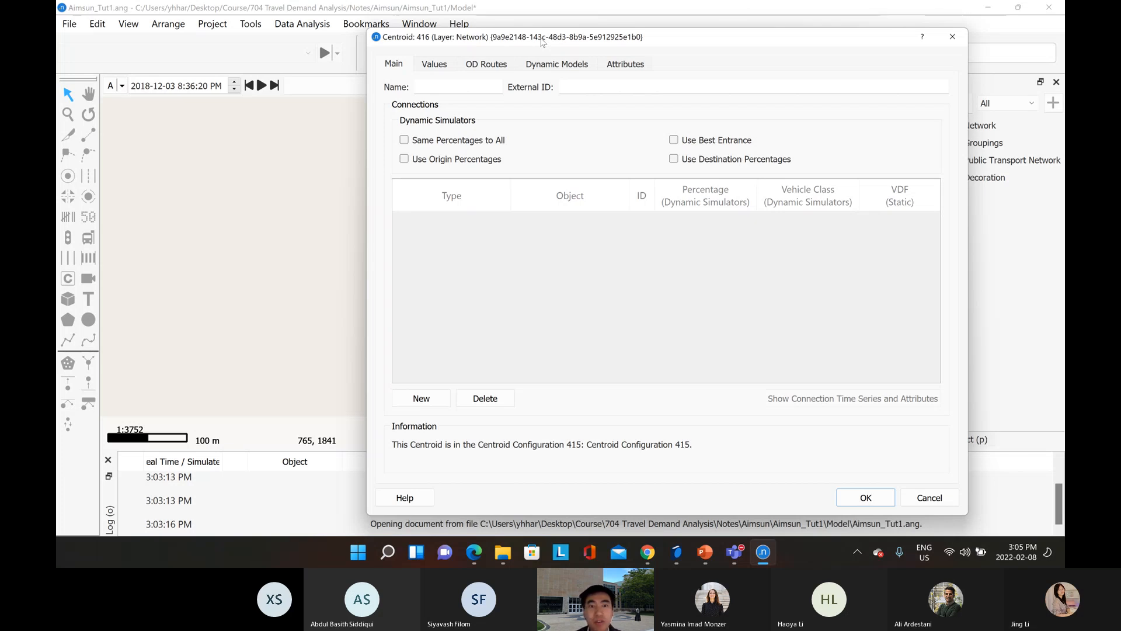
click(453, 84)
text(1)
click(597, 86)
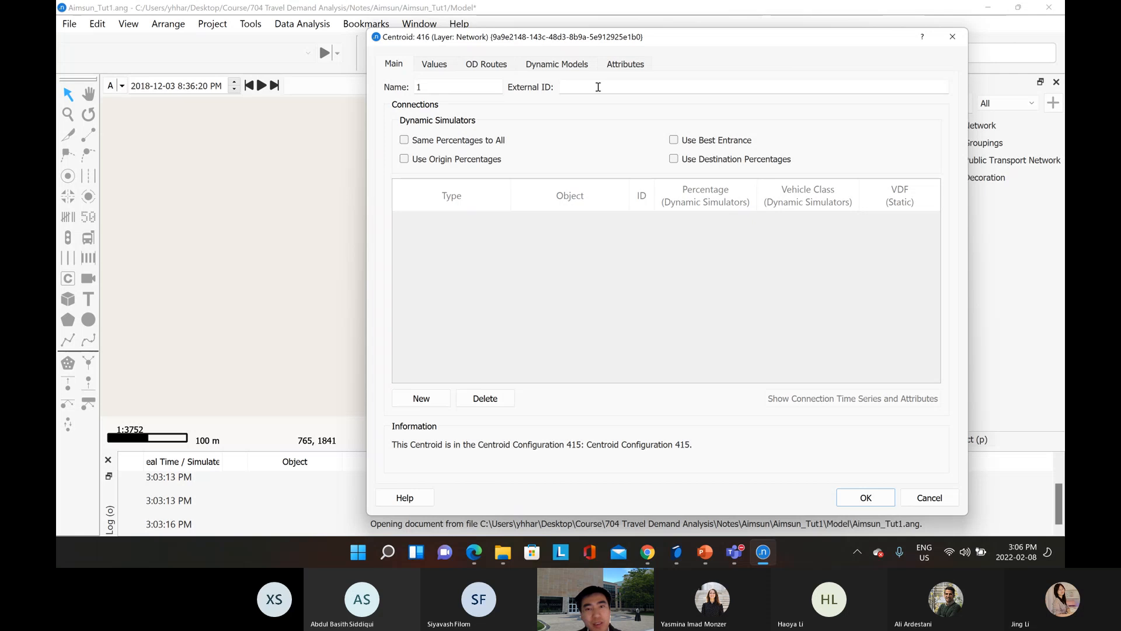
text(1)
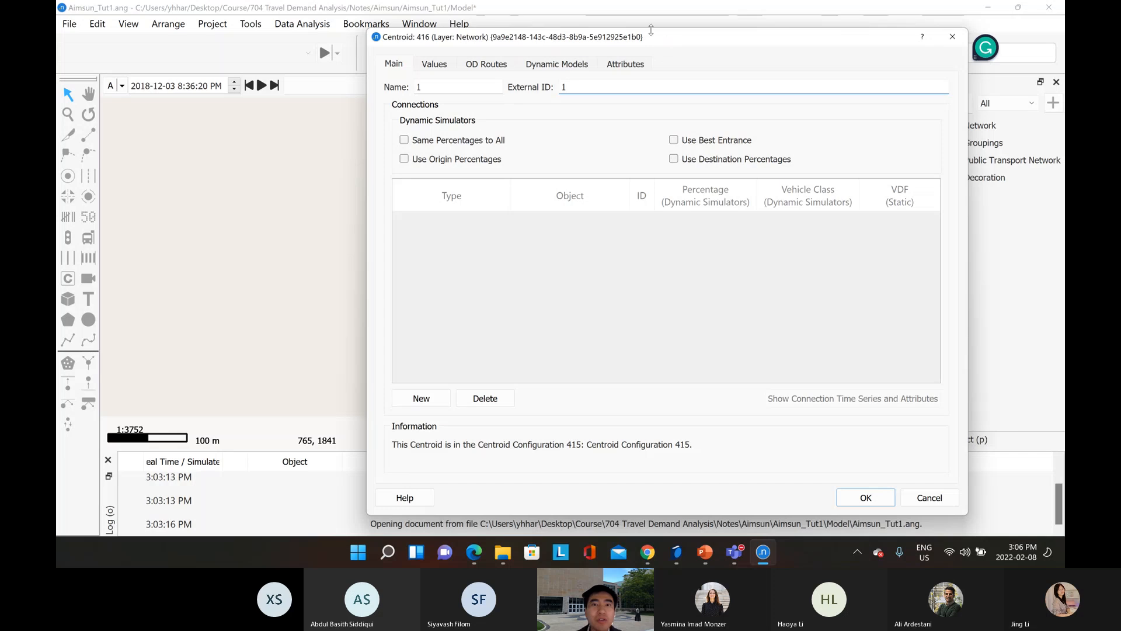
Add a connection from centroid 1 to the short Test - EW entry section next to it
drag(653, 38, 772, 47)
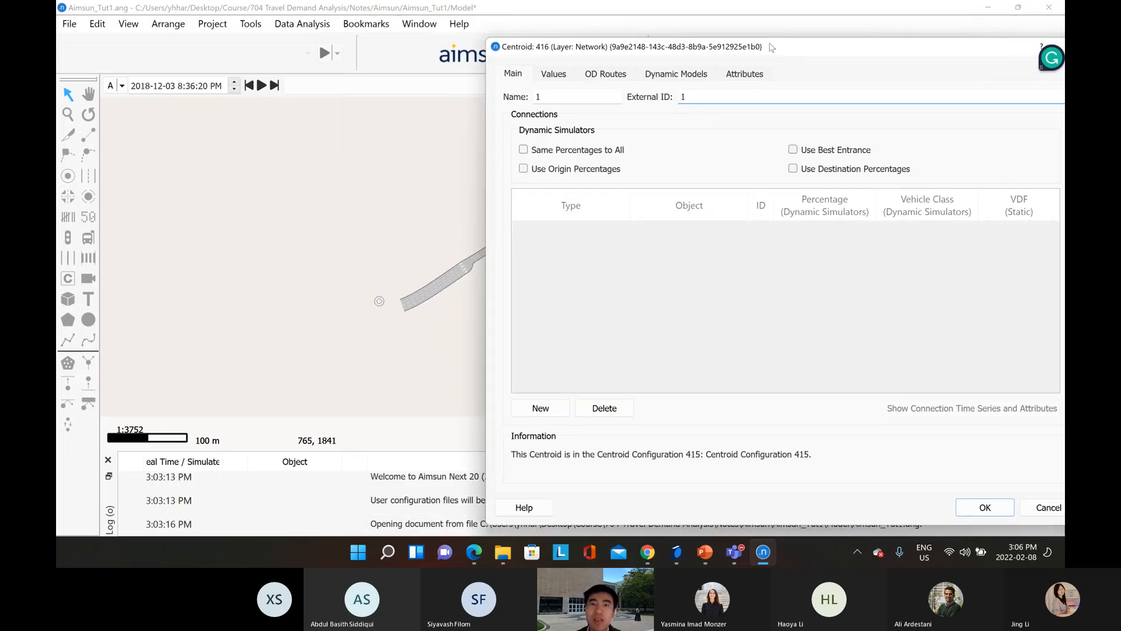
drag(772, 47, 861, 55)
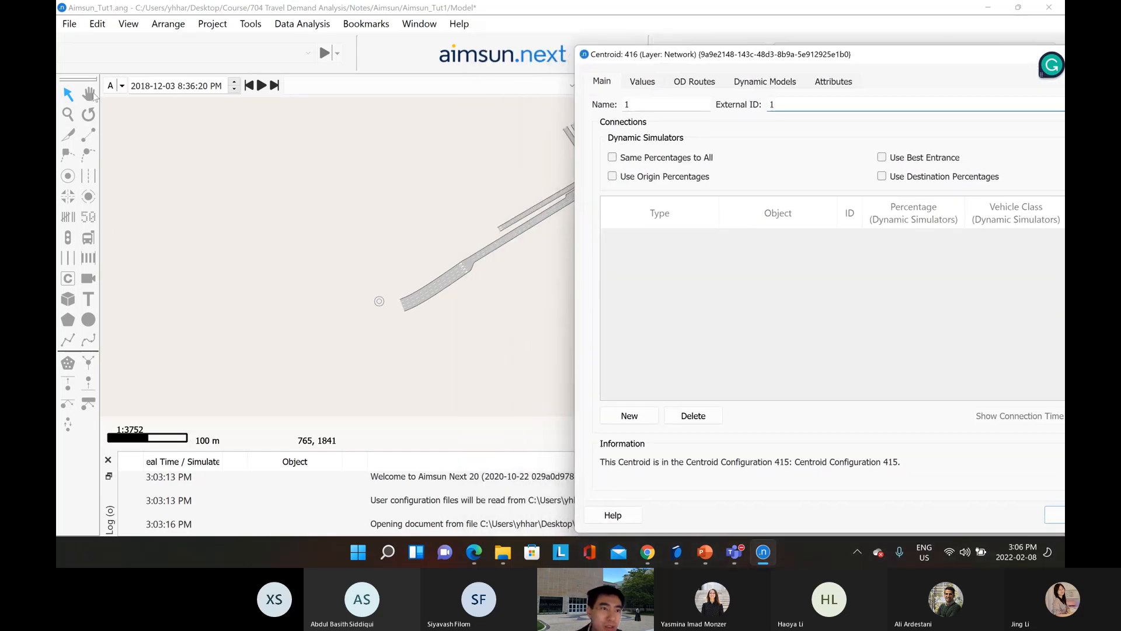
click(89, 94)
drag(381, 204, 257, 232)
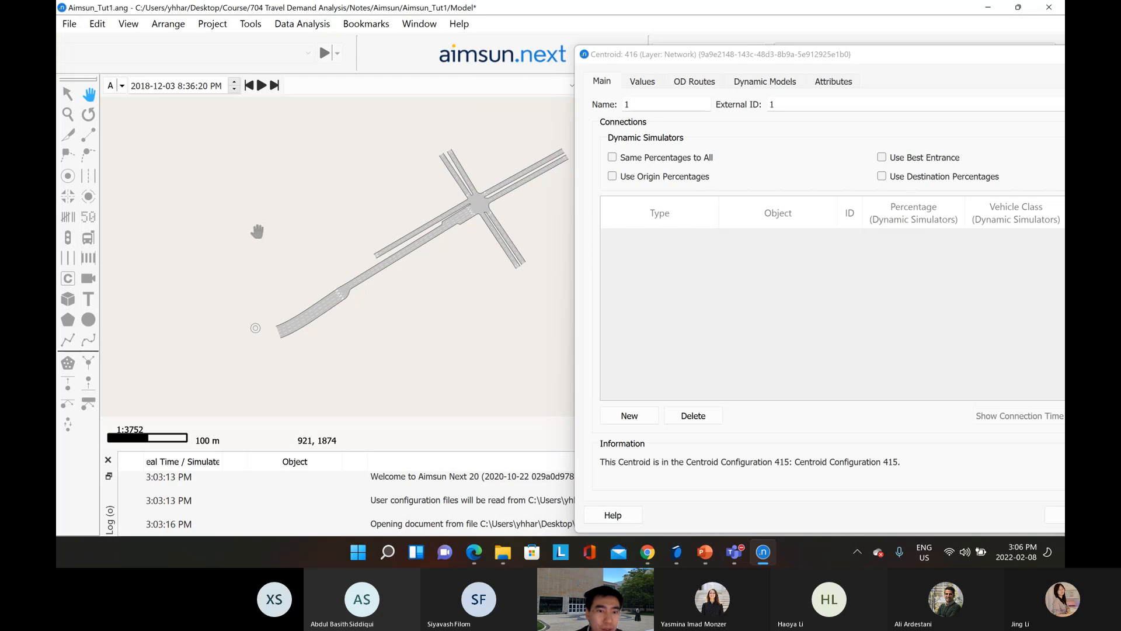
scroll(257, 231, up, 1)
drag(319, 159, 296, 167)
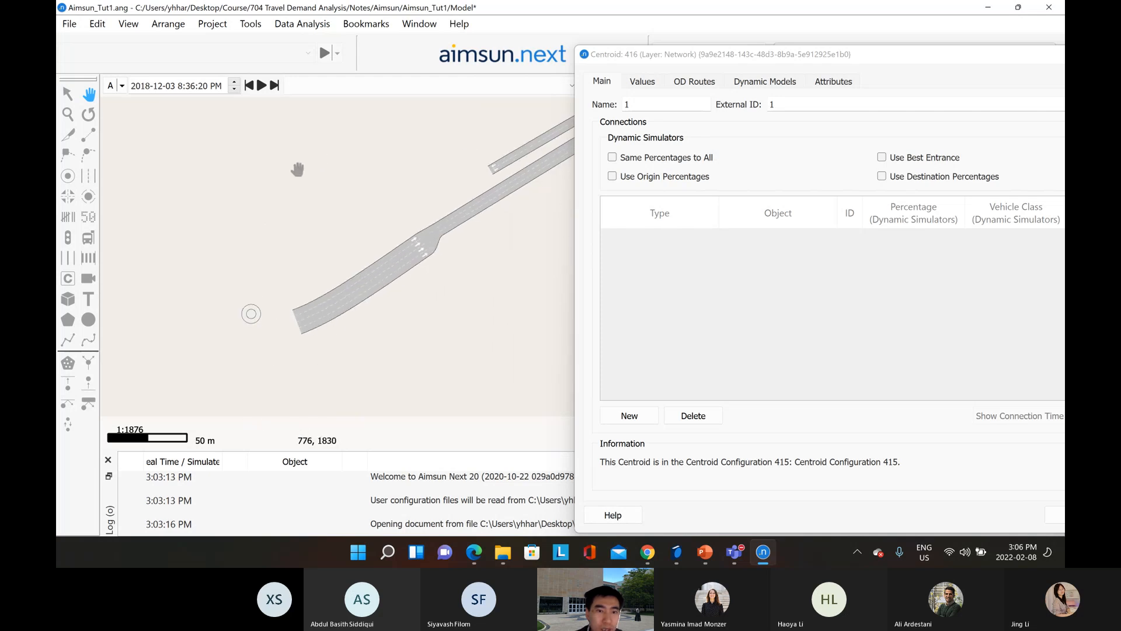
click(643, 421)
click(643, 421)
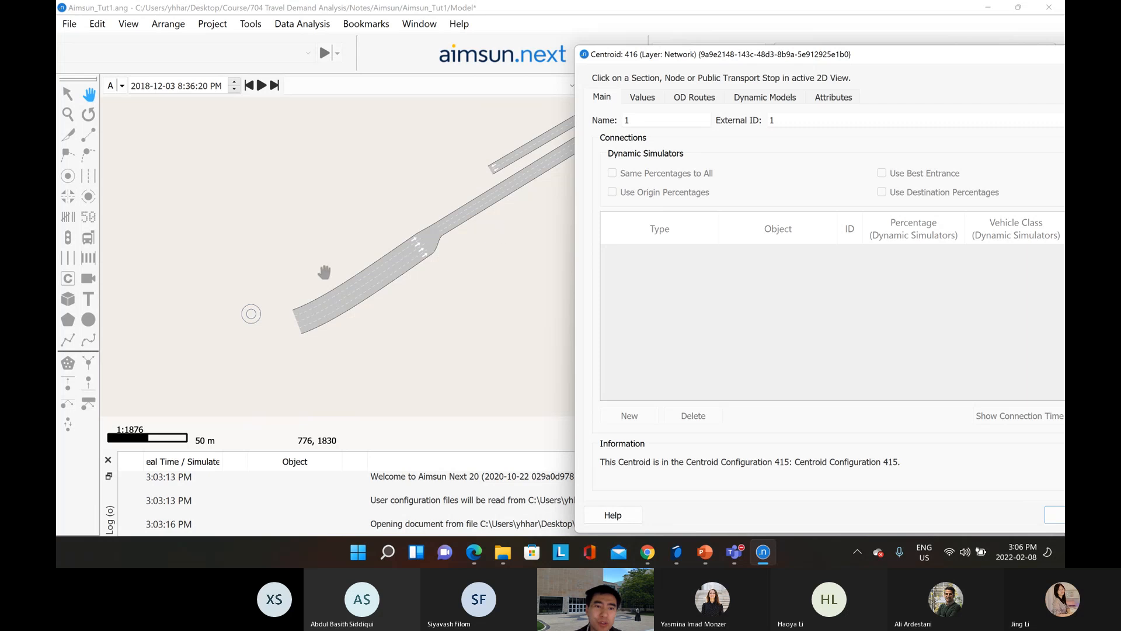
click(69, 94)
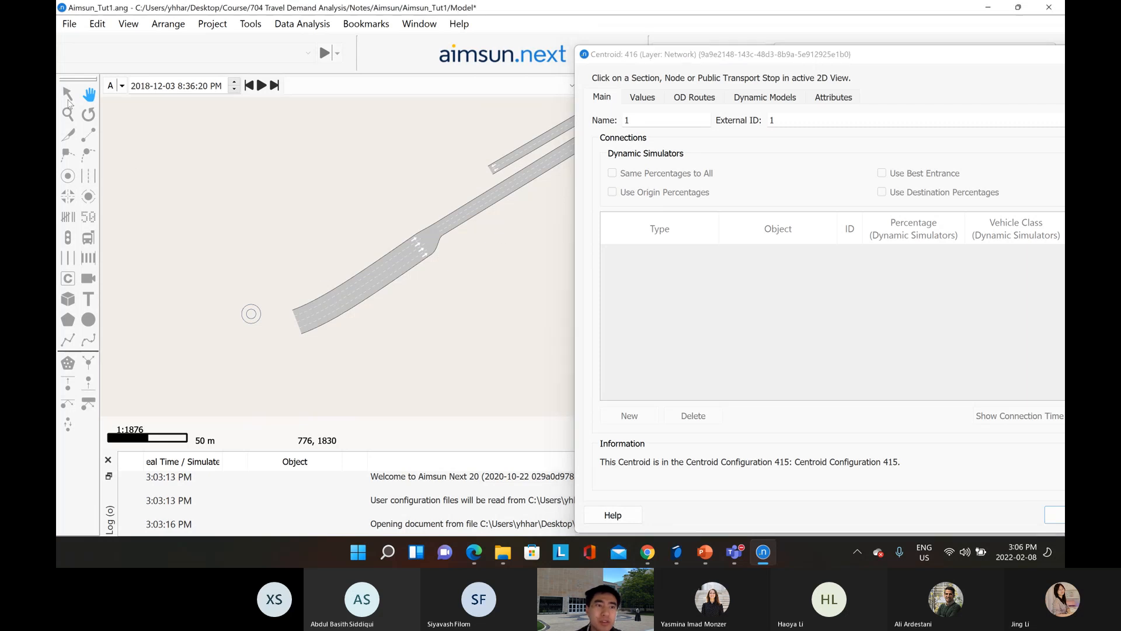
mouse_move(328, 303)
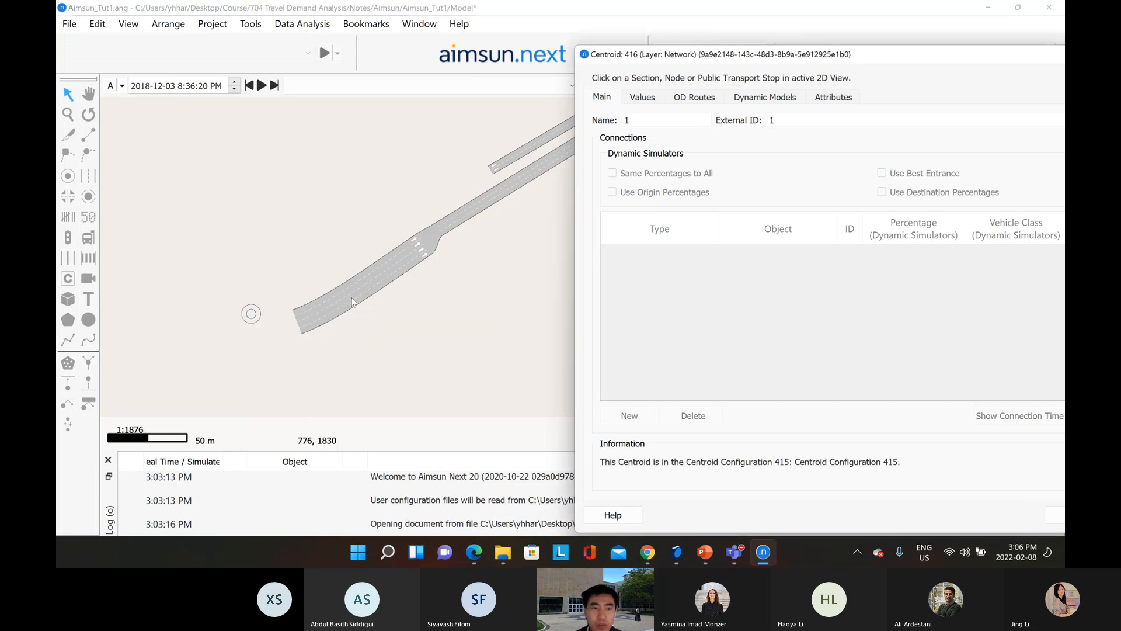
click(353, 302)
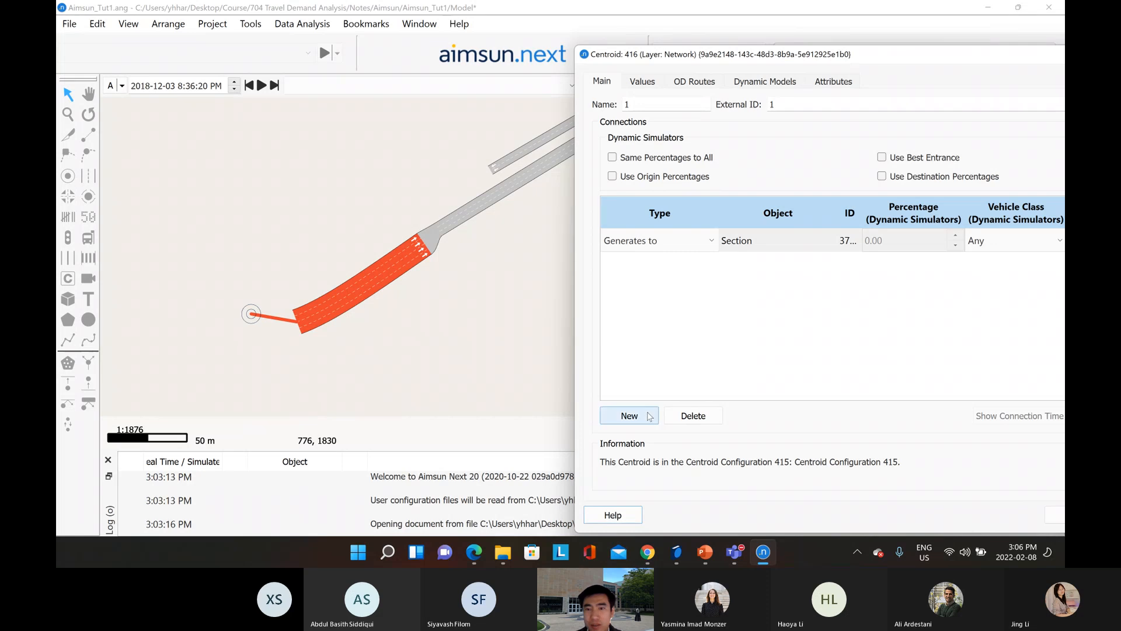
Widen the connection list's ID column and compare the connected section's ID with the entry section's own properties
click(656, 250)
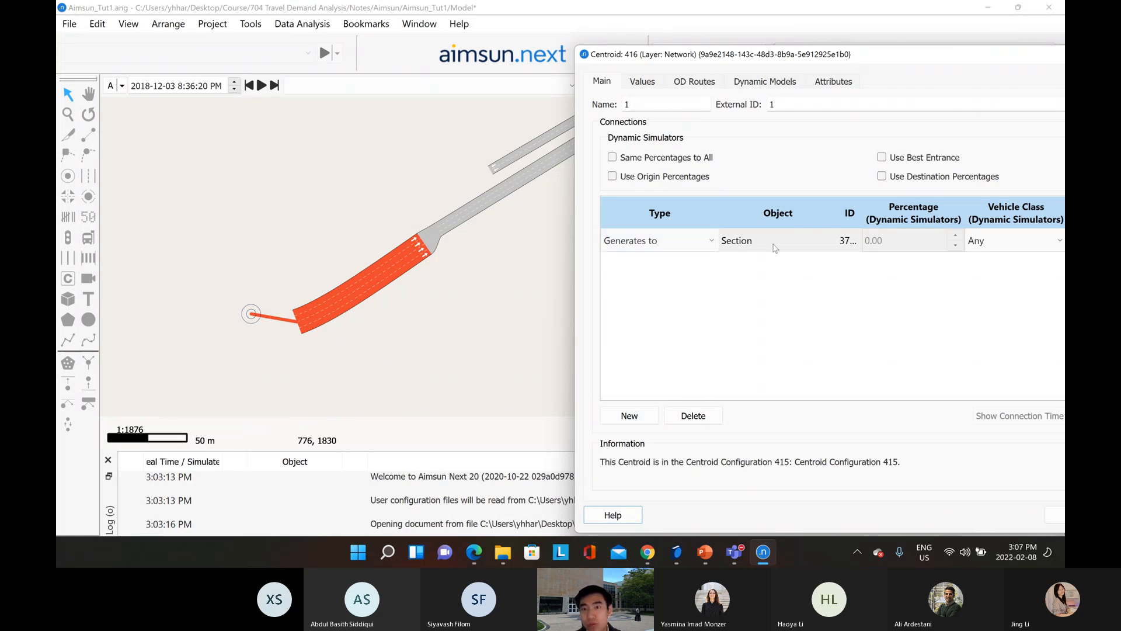
click(848, 248)
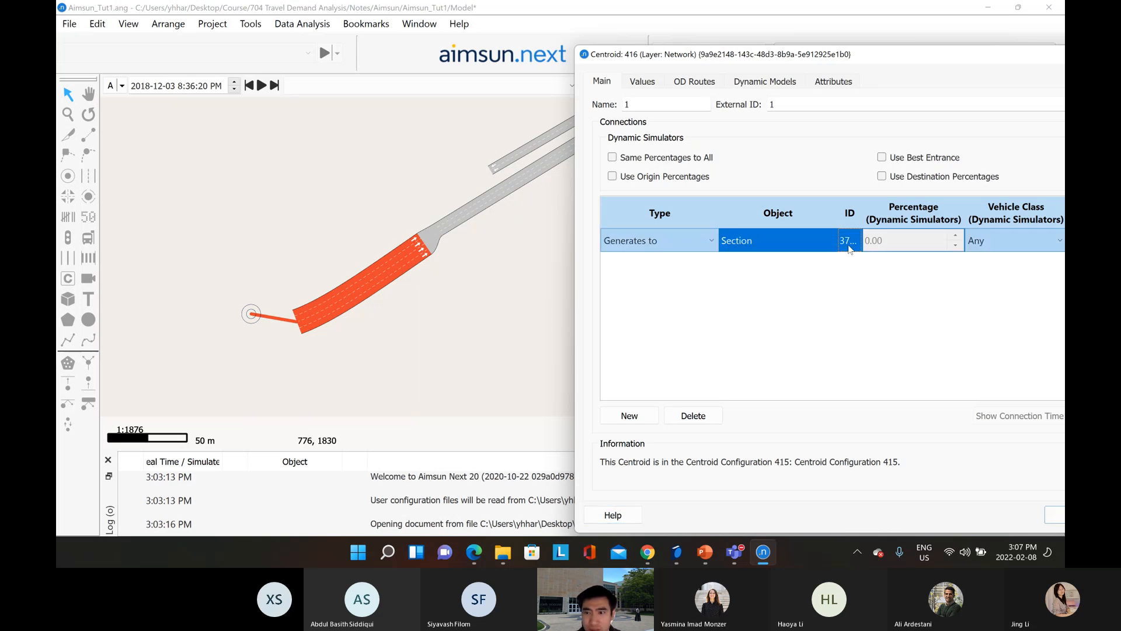
drag(838, 216, 877, 207)
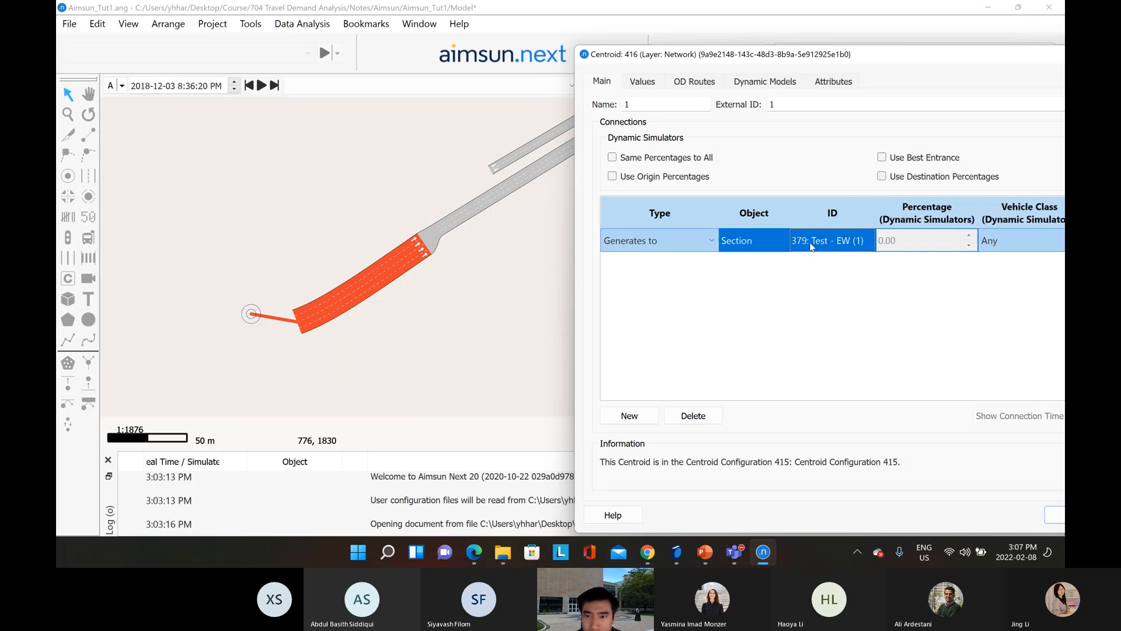
double_click(354, 284)
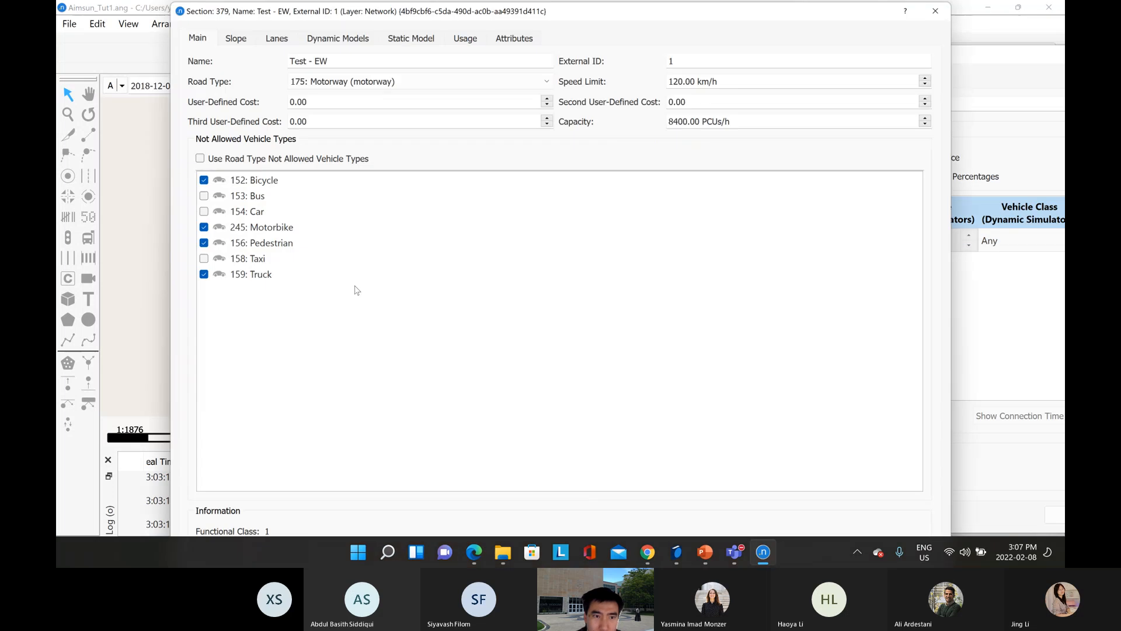
click(948, 18)
click(743, 315)
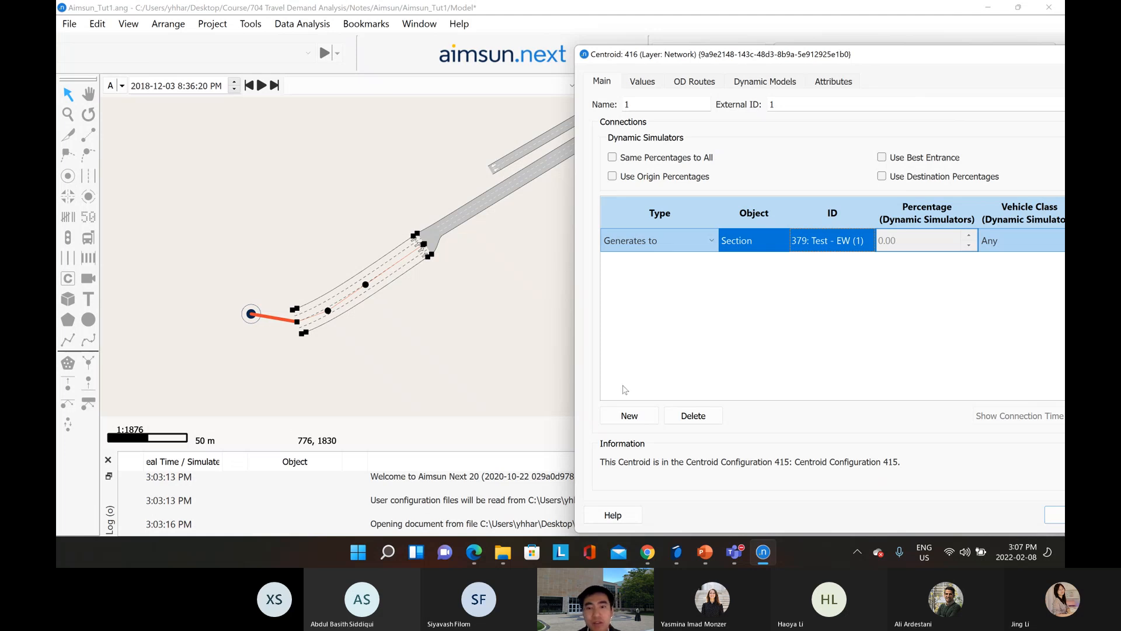
Add a second connection from centroid 1 to the exit section running parallel to the southwest entry road
click(630, 416)
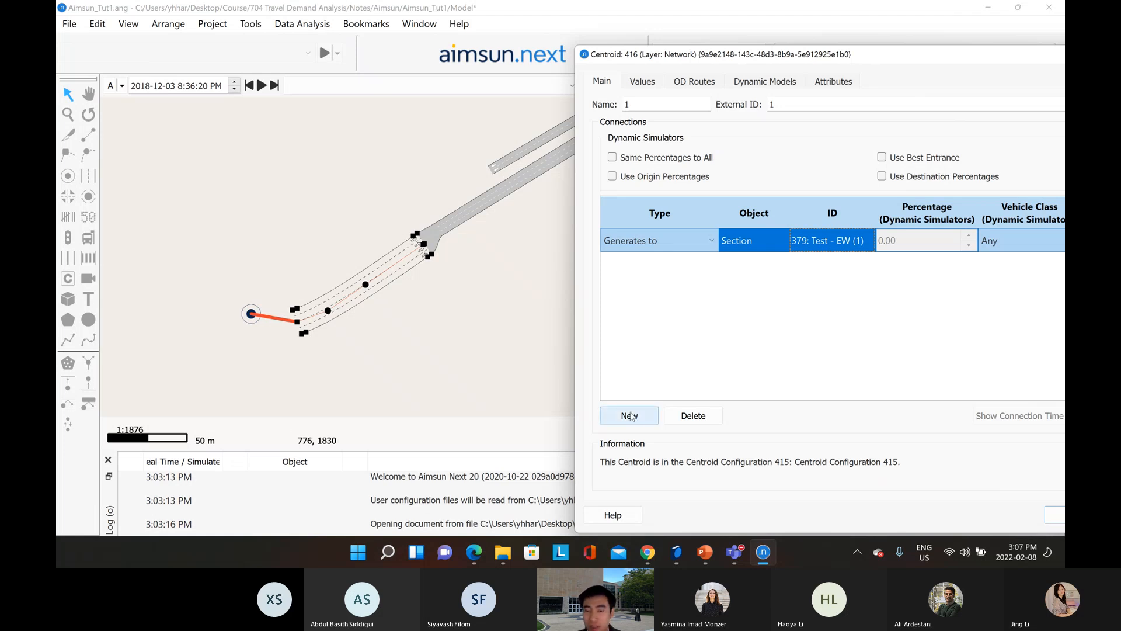
click(631, 416)
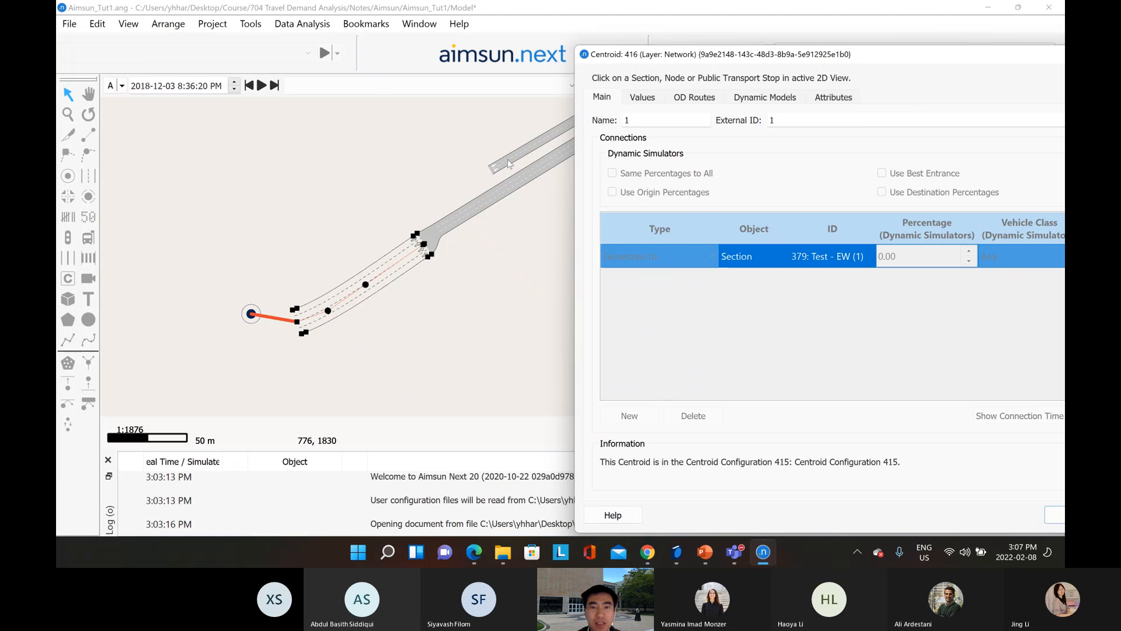
click(509, 165)
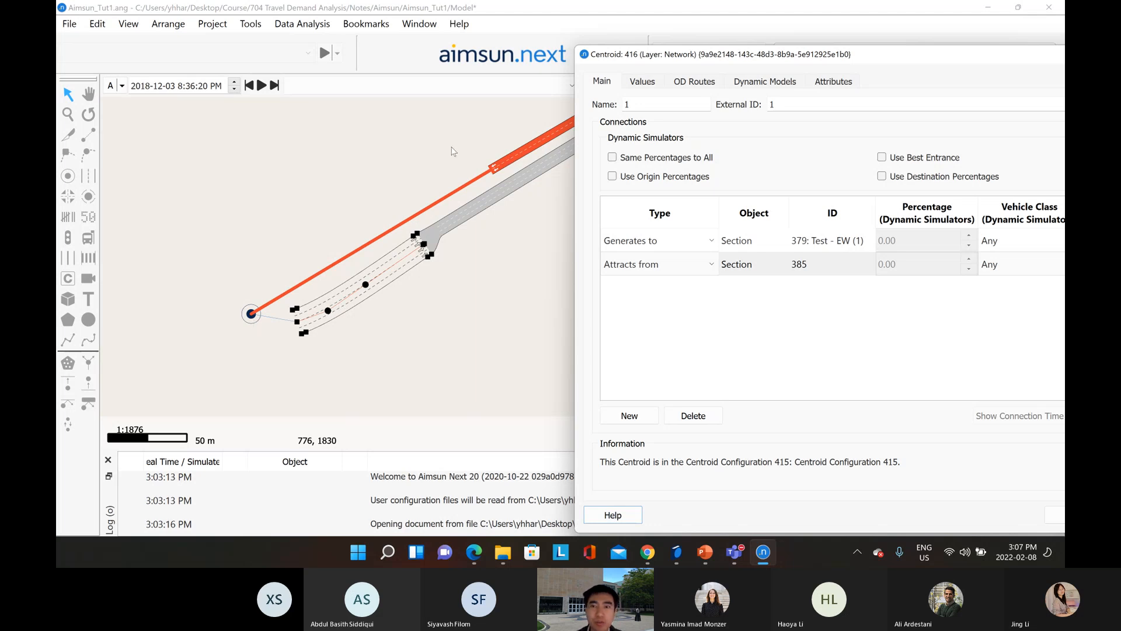
drag(703, 59, 393, 42)
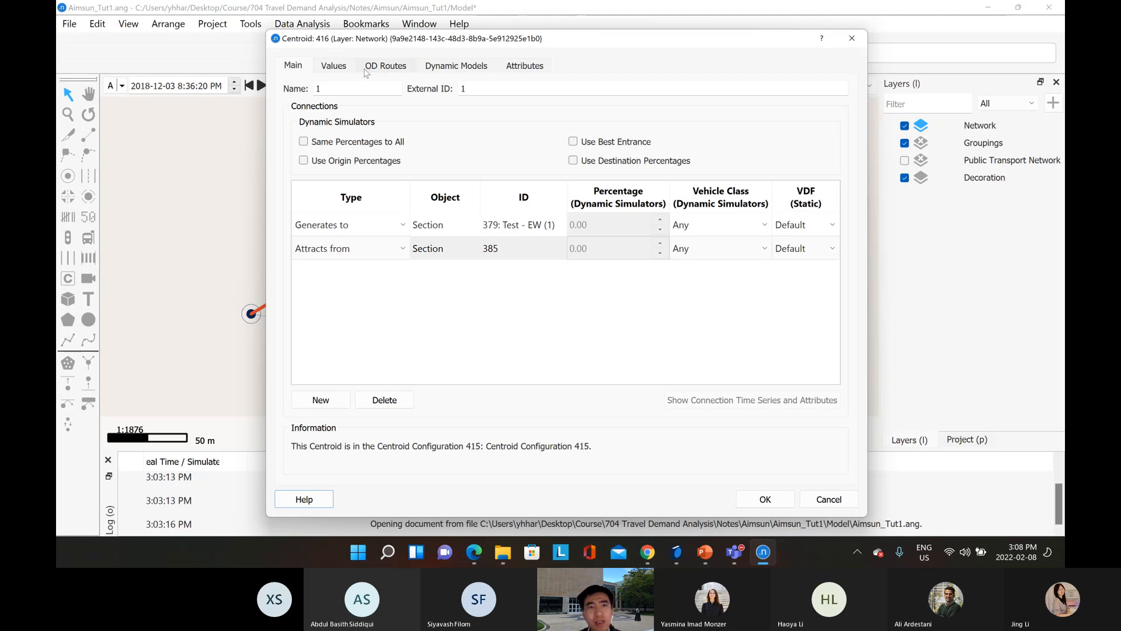
Look through centroid 1's values and OD routes, and accept its properties with both connections
click(342, 70)
click(375, 68)
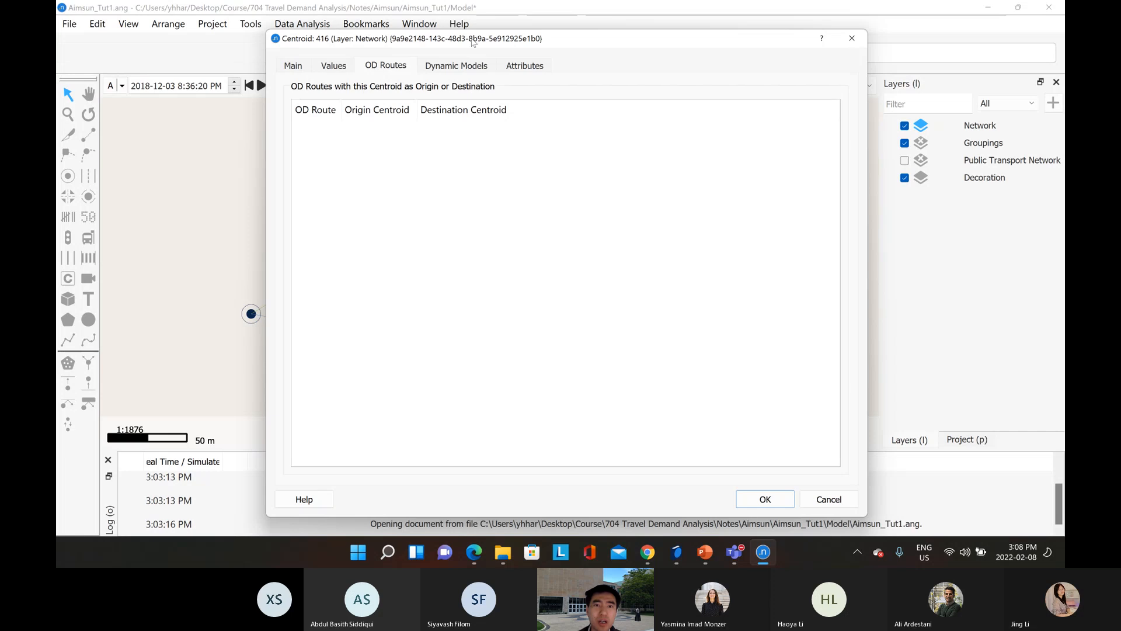
drag(473, 42, 725, 93)
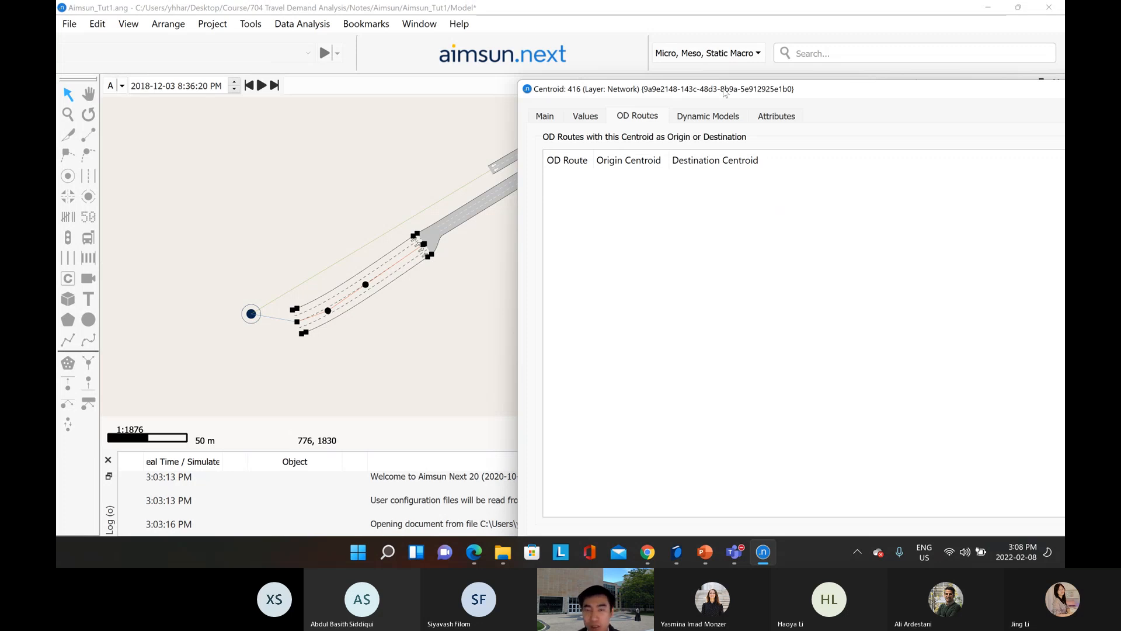
drag(892, 87, 618, 45)
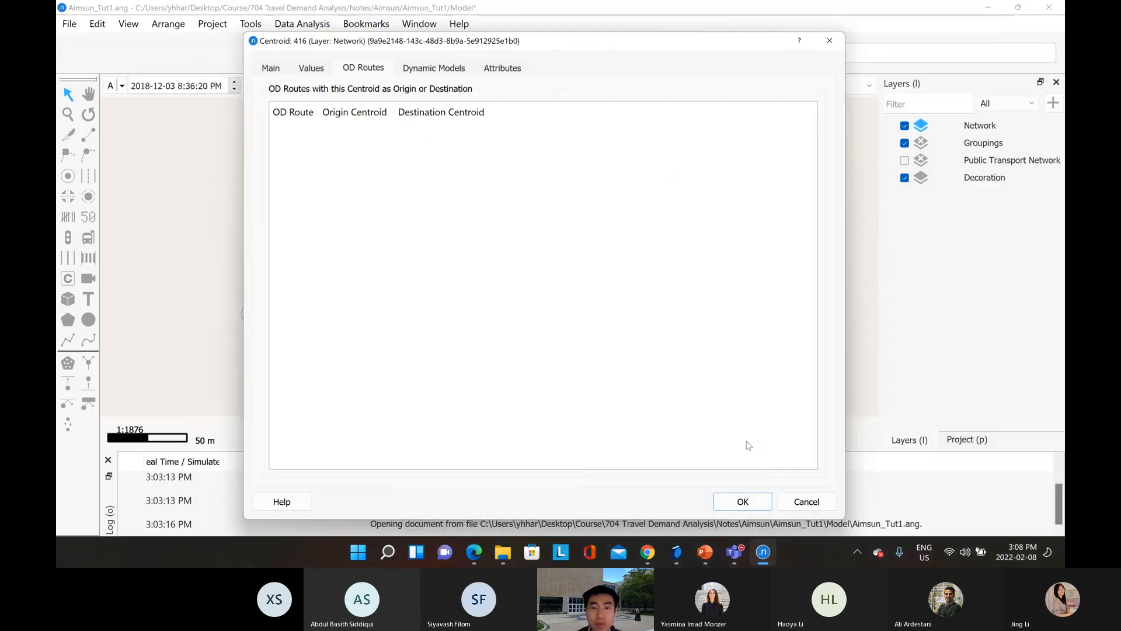
click(747, 502)
click(614, 161)
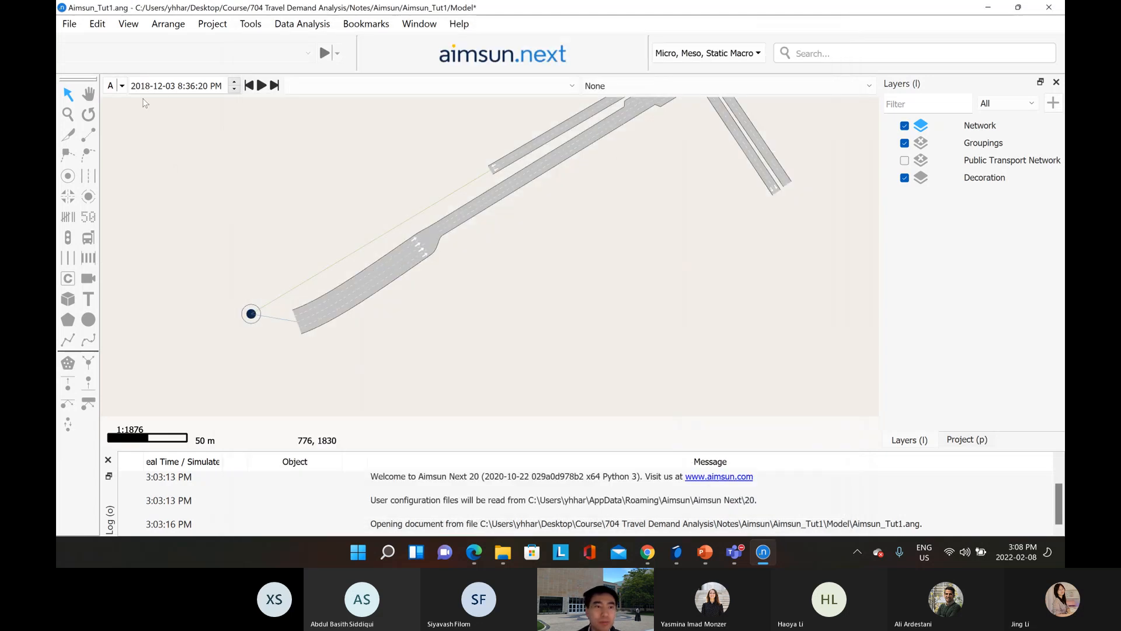
Place a new centroid just beyond the free end of the intersection's southeast leg
click(88, 93)
drag(684, 166, 437, 347)
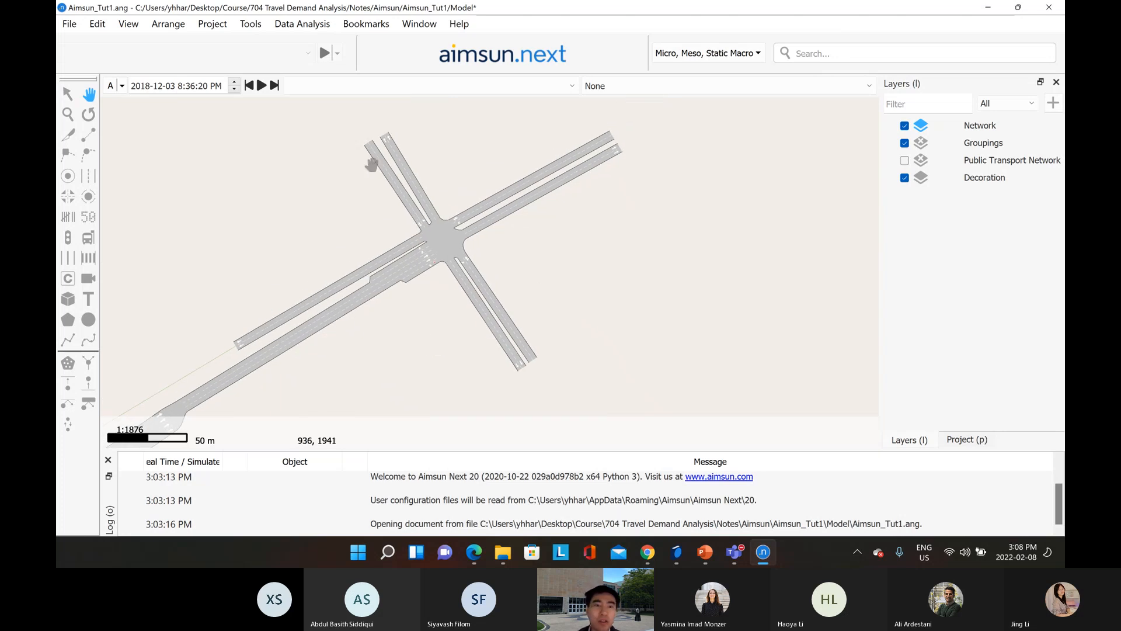
mouse_move(344, 184)
mouse_down()
mouse_move(377, 213)
mouse_move(361, 191)
mouse_up()
click(68, 175)
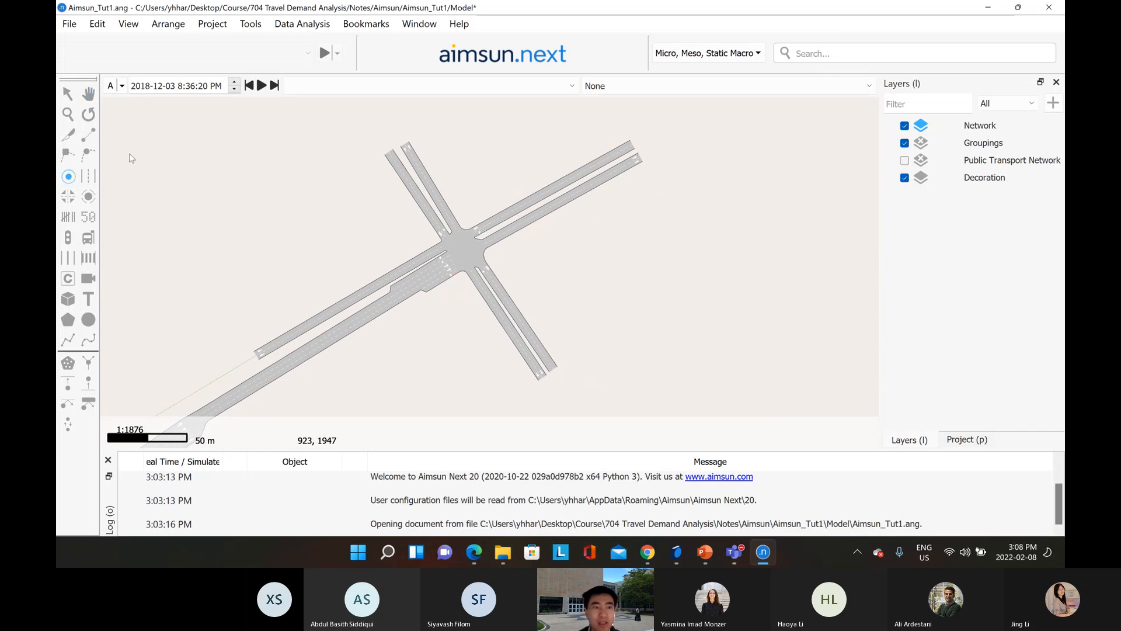
click(557, 384)
In the southeast centroid's properties, set both the name and the external ID to 2
double_click(556, 385)
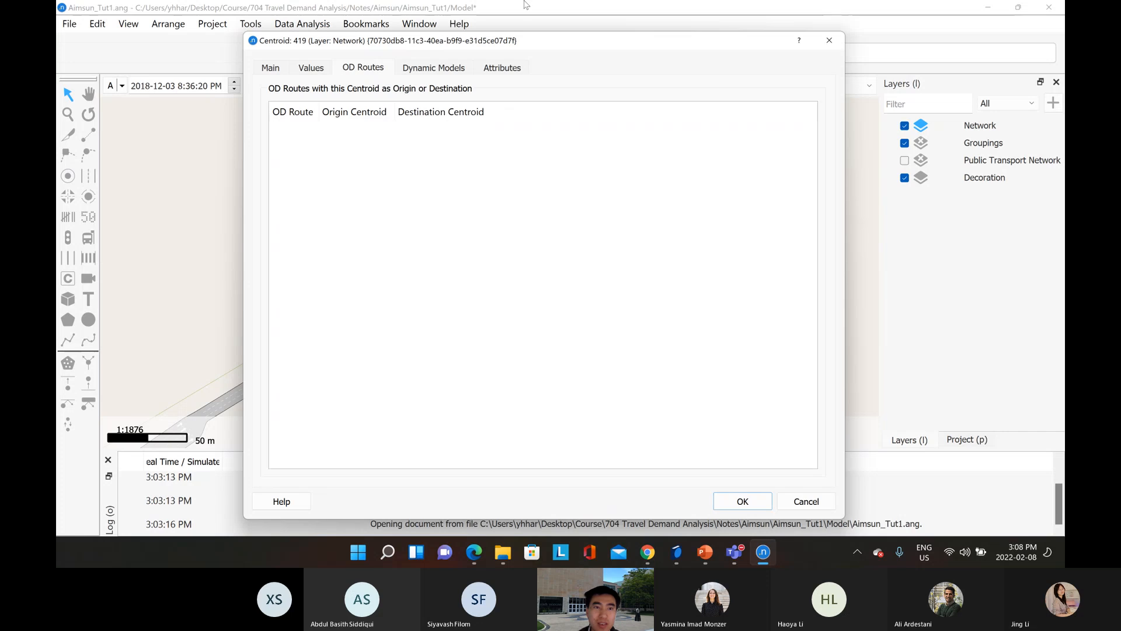
click(272, 68)
drag(459, 40, 804, 74)
text(2)
click(792, 122)
text(2)
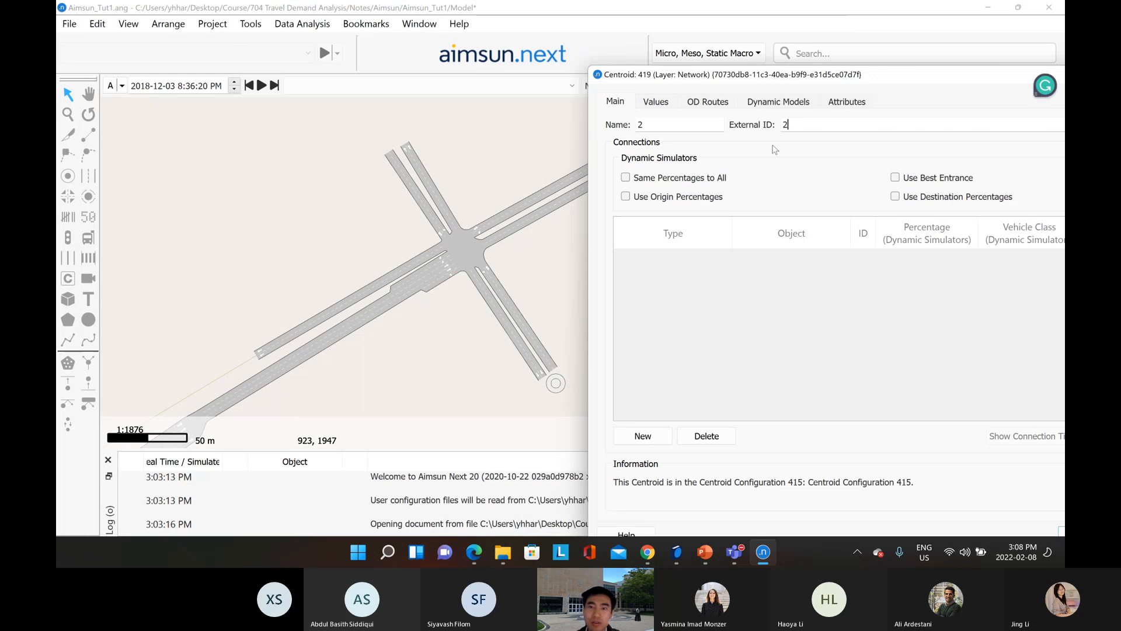
Connect centroid 2 to the exit and entry sections of the southeast leg, and accept its properties
click(642, 435)
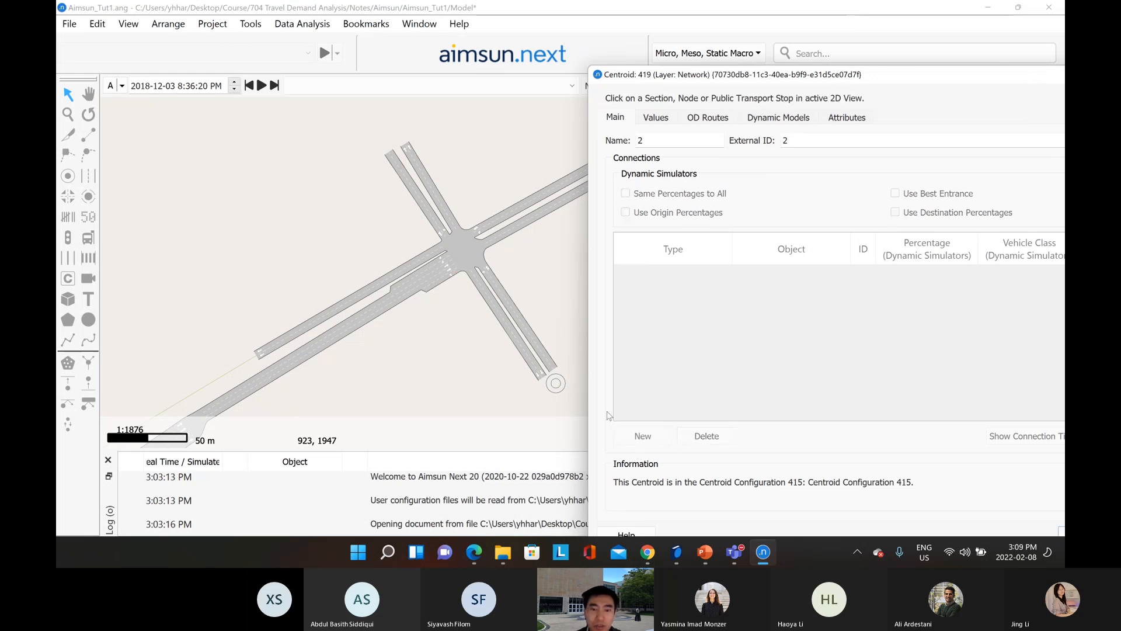
click(540, 374)
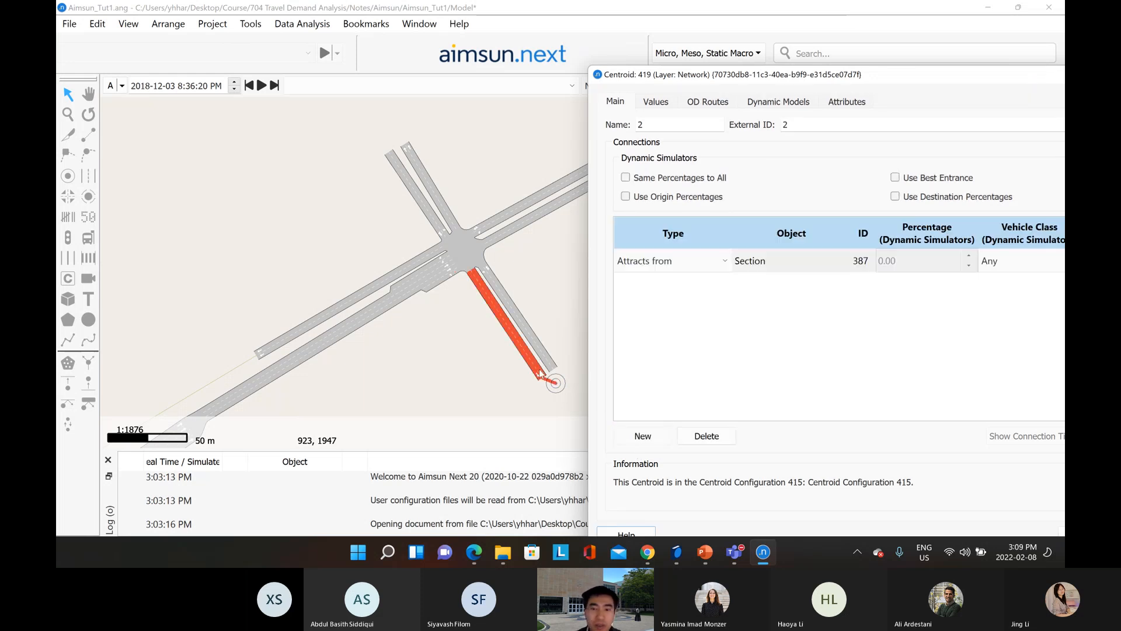
click(642, 436)
click(543, 354)
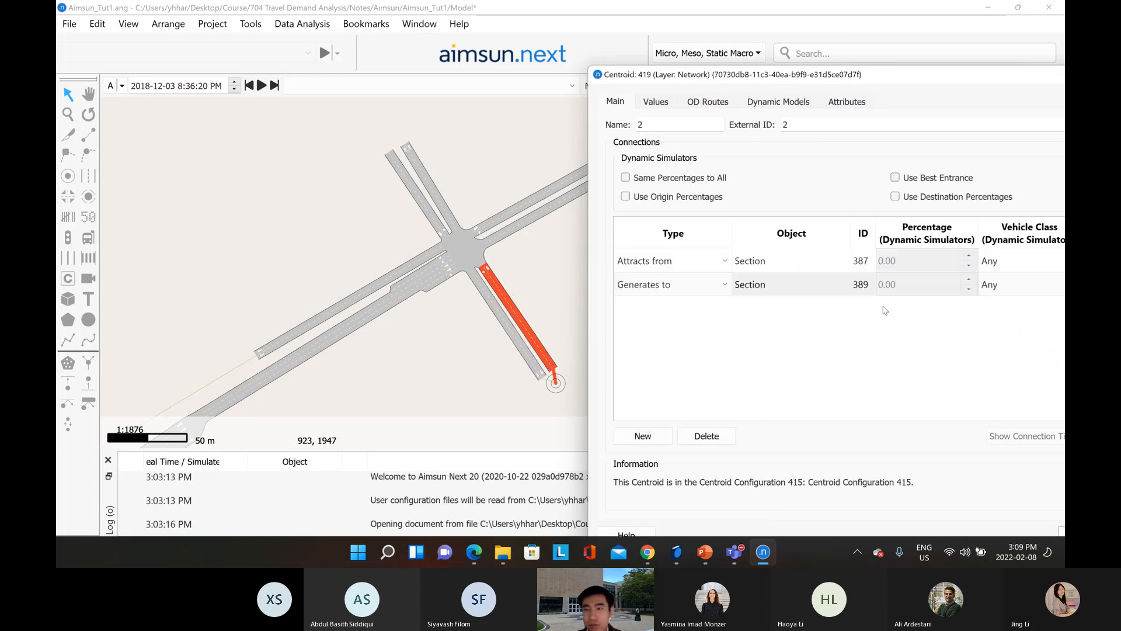
drag(897, 79, 742, 71)
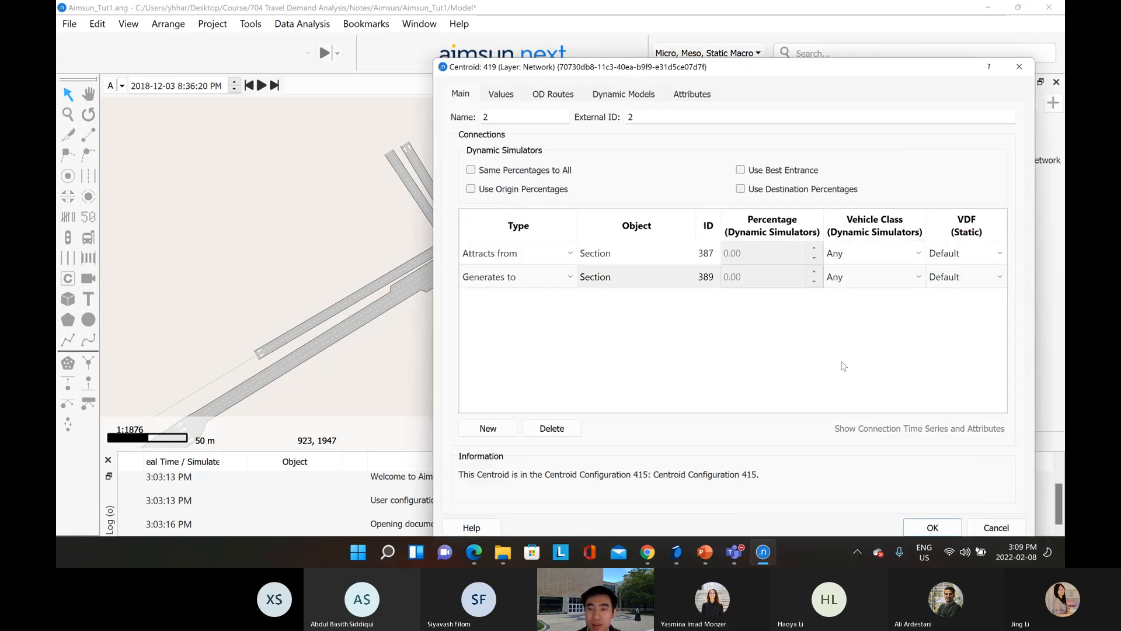
click(933, 527)
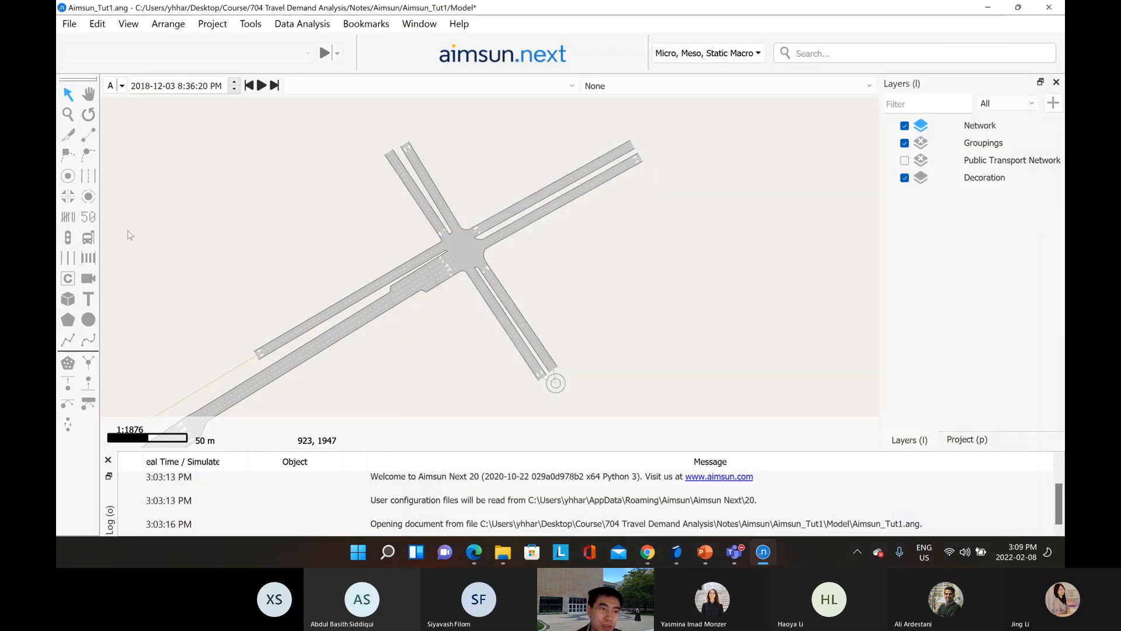
Place a centroid beyond the northeast leg's free end and set its name and external ID to 3
click(67, 176)
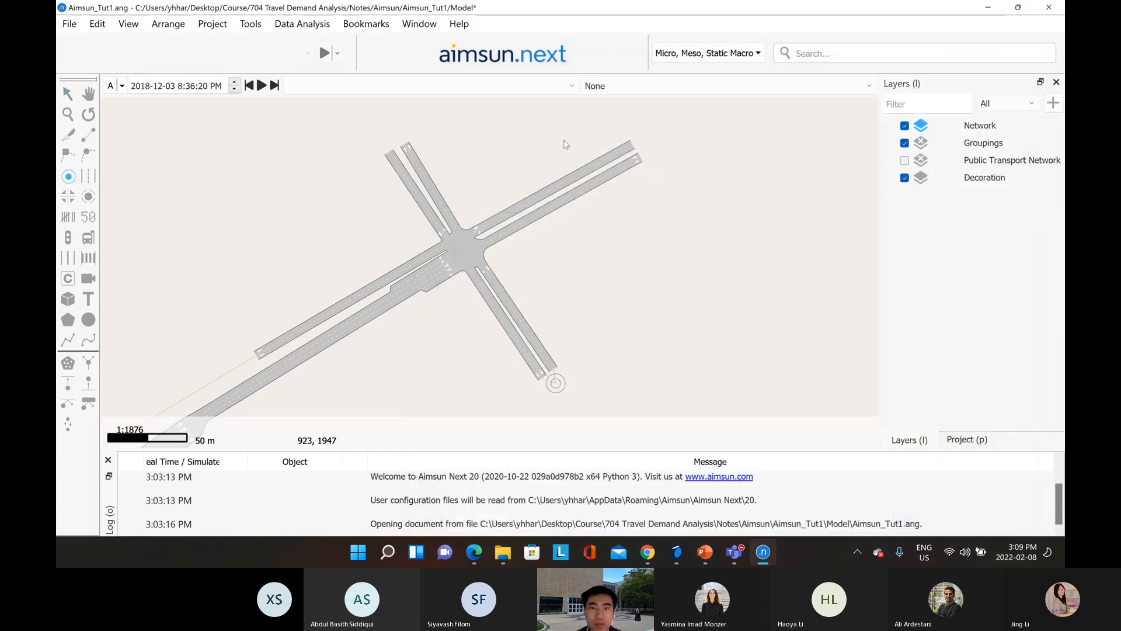
click(652, 143)
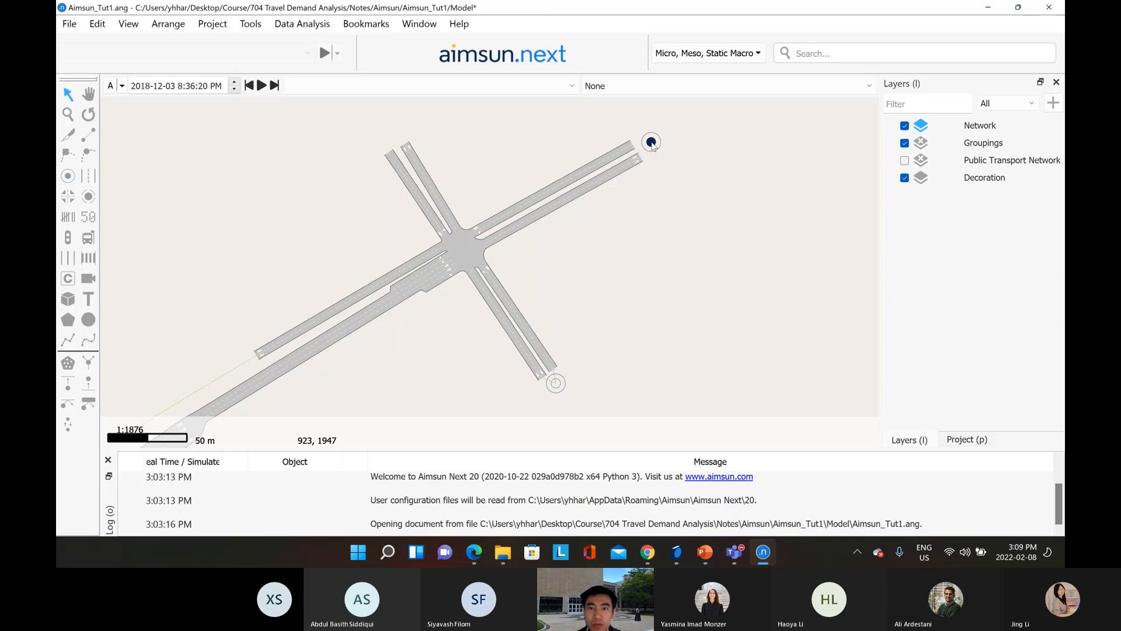
double_click(556, 383)
text(3)
click(697, 119)
text(3)
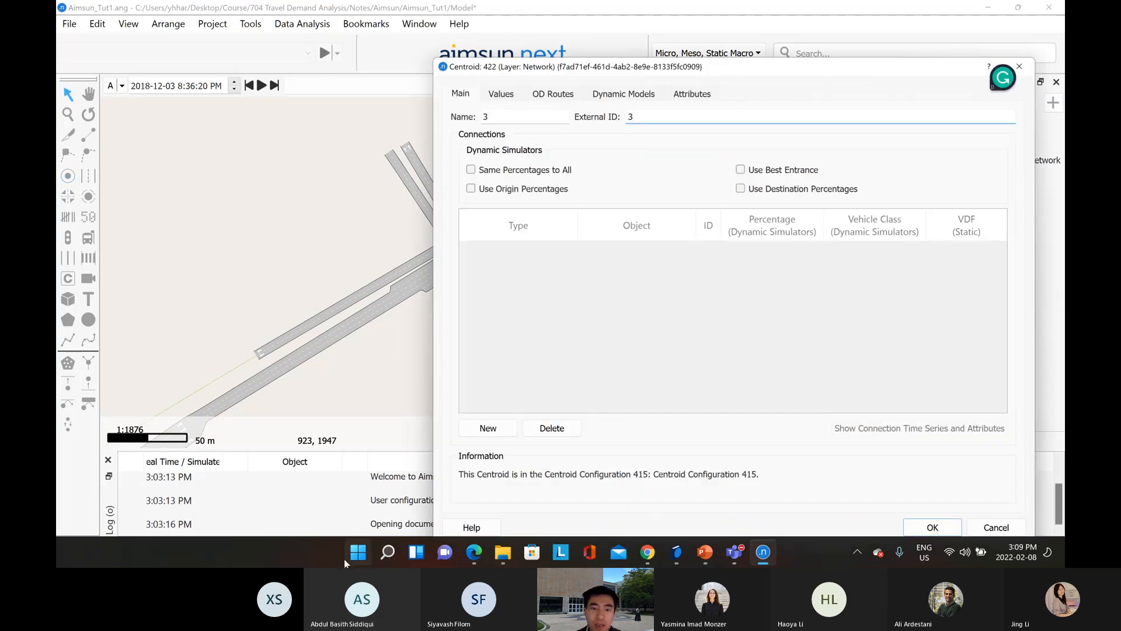
Connect centroid 3 to the exit and entry sections of the northeast leg, and accept its properties
click(486, 431)
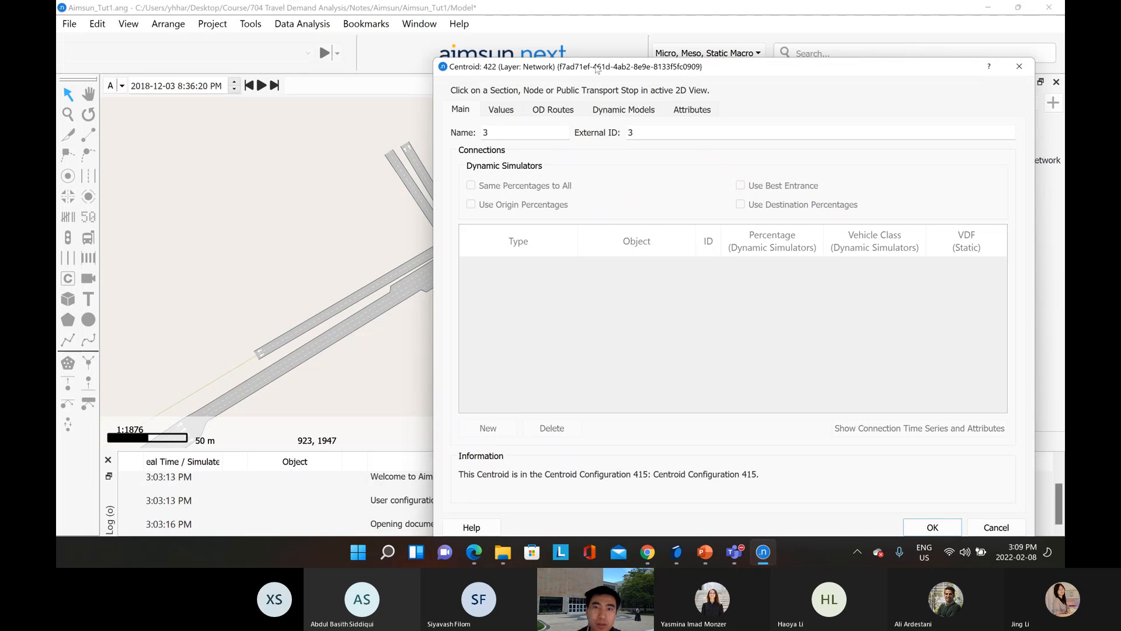
drag(598, 70, 809, 58)
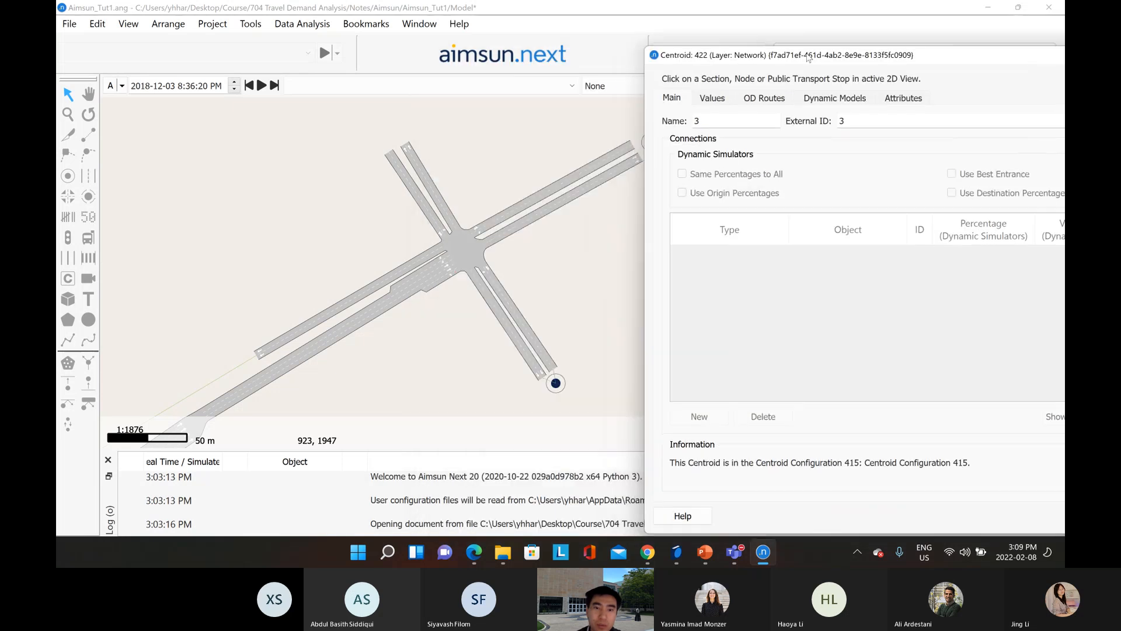
click(628, 165)
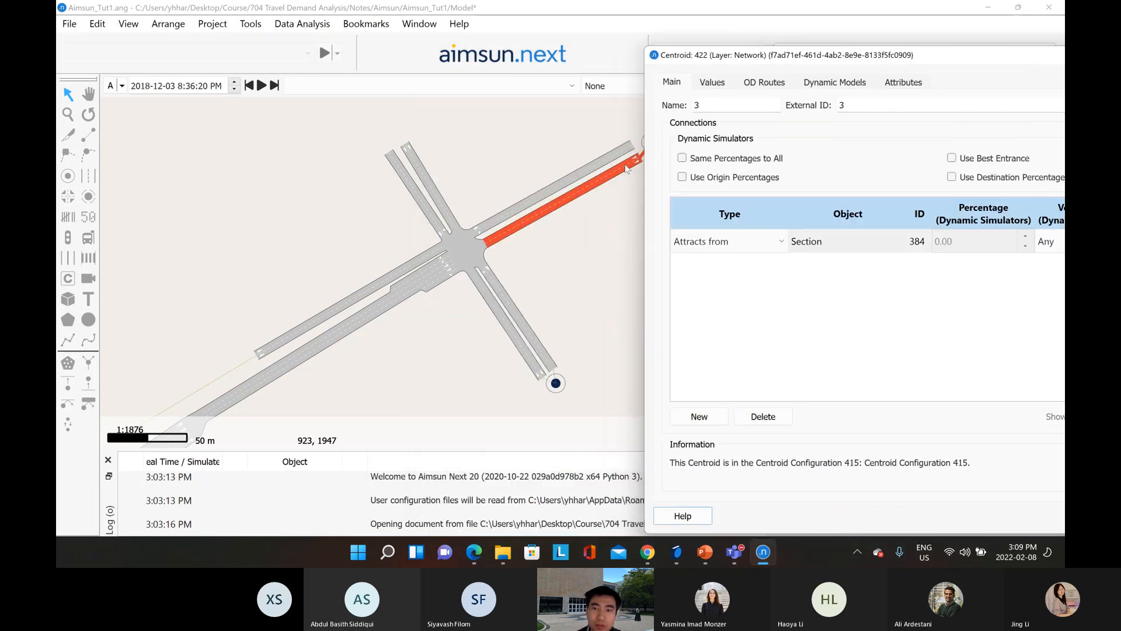
click(717, 415)
click(601, 166)
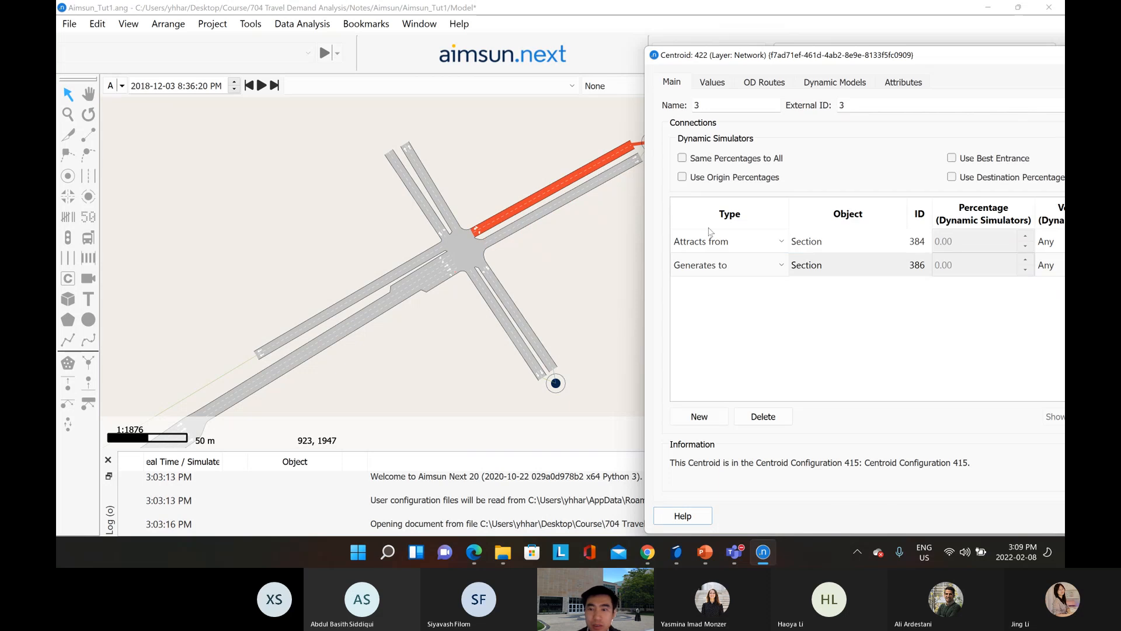
drag(952, 58, 602, 35)
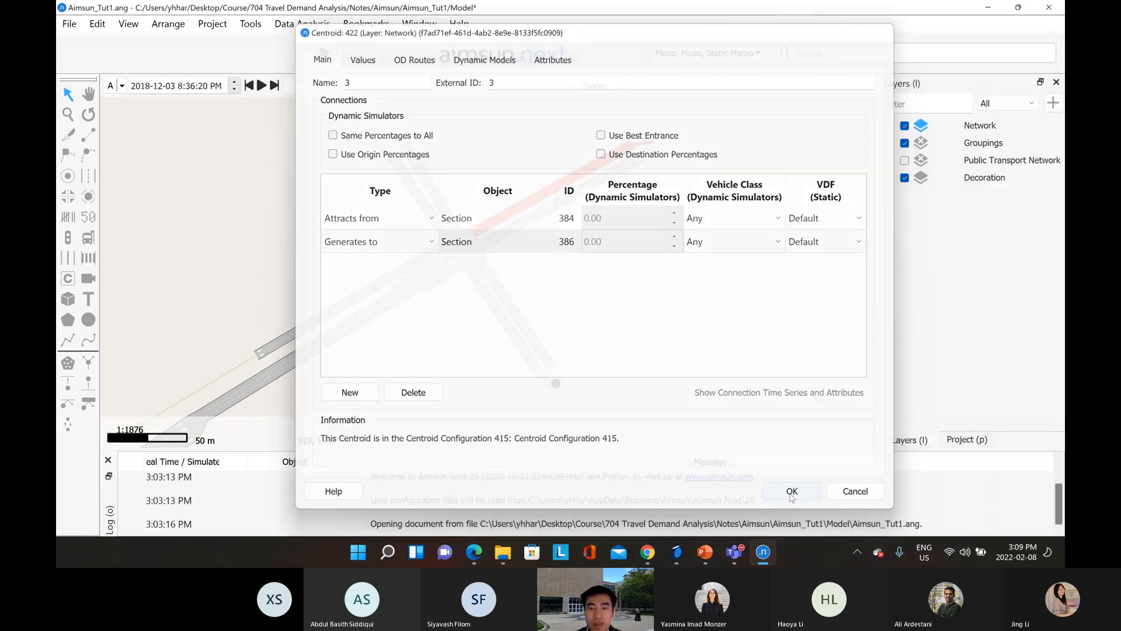
click(793, 493)
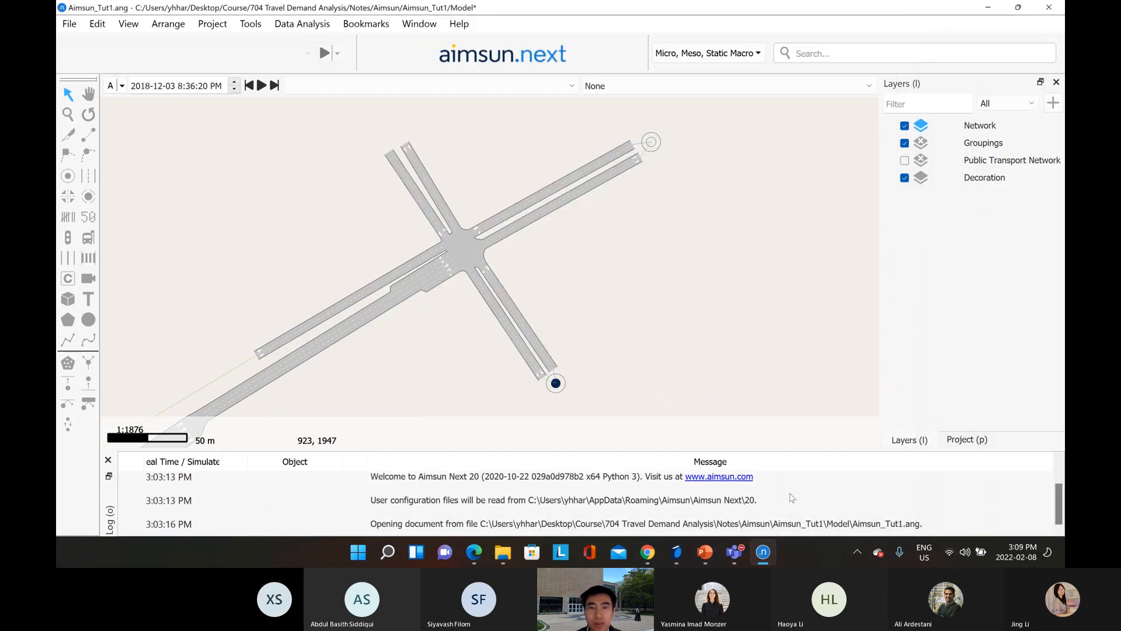
Place a centroid beyond the northwest leg's free end and set its name and external ID to 4
click(72, 177)
click(380, 137)
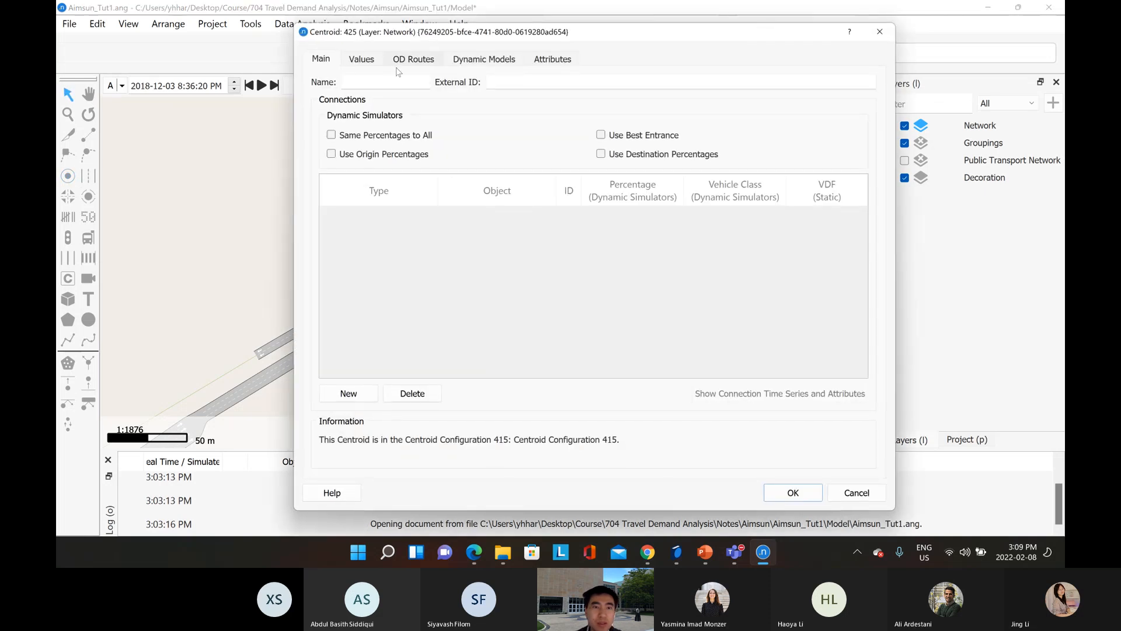
text(4)
click(521, 83)
text(4)
Connect centroid 4 to the exit and entry sections of the northwest leg, and accept its properties
drag(581, 39, 763, 27)
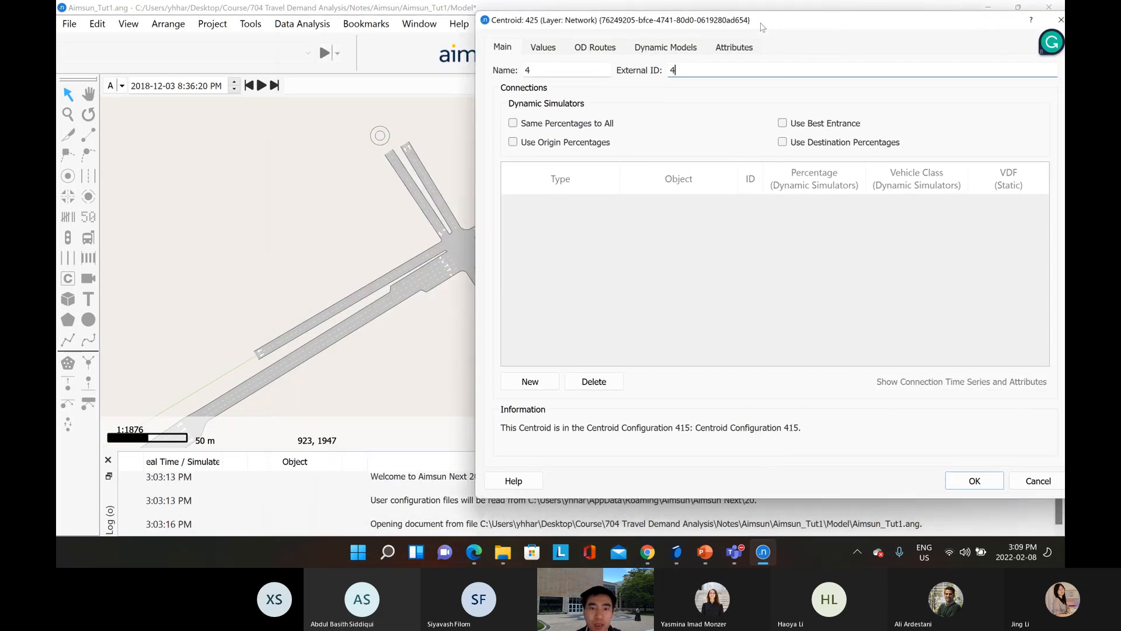
click(536, 380)
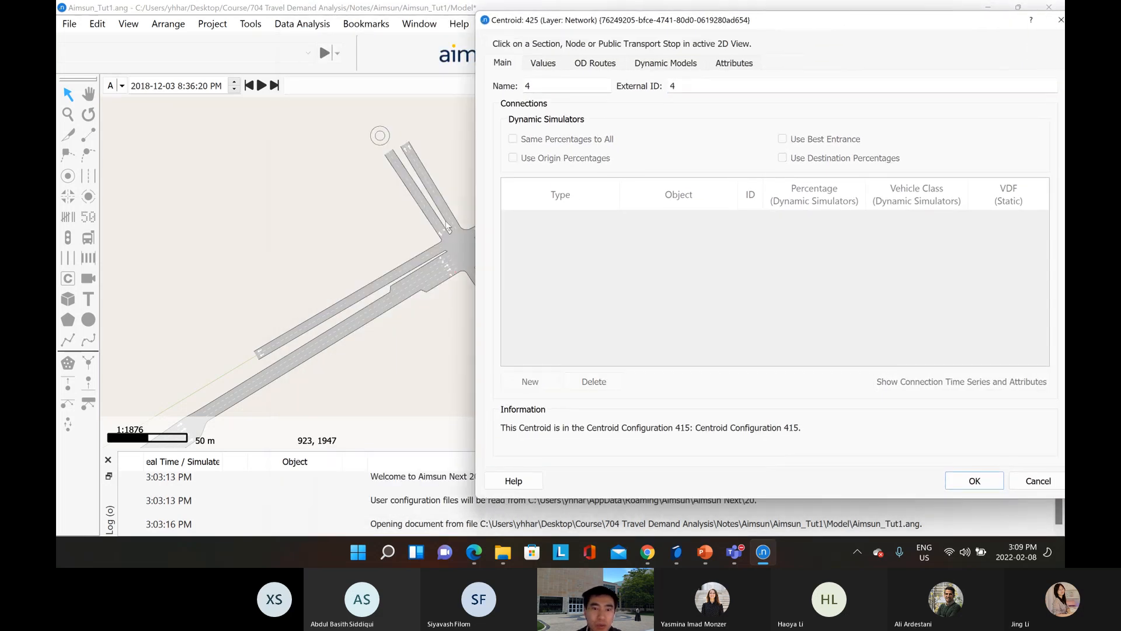
click(410, 153)
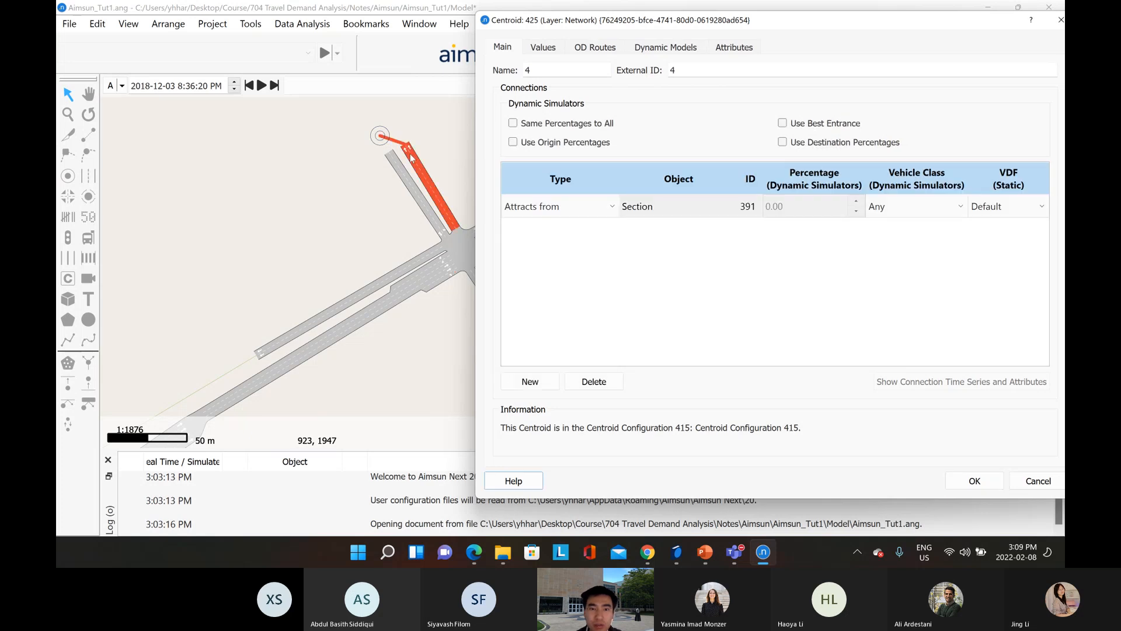
click(521, 382)
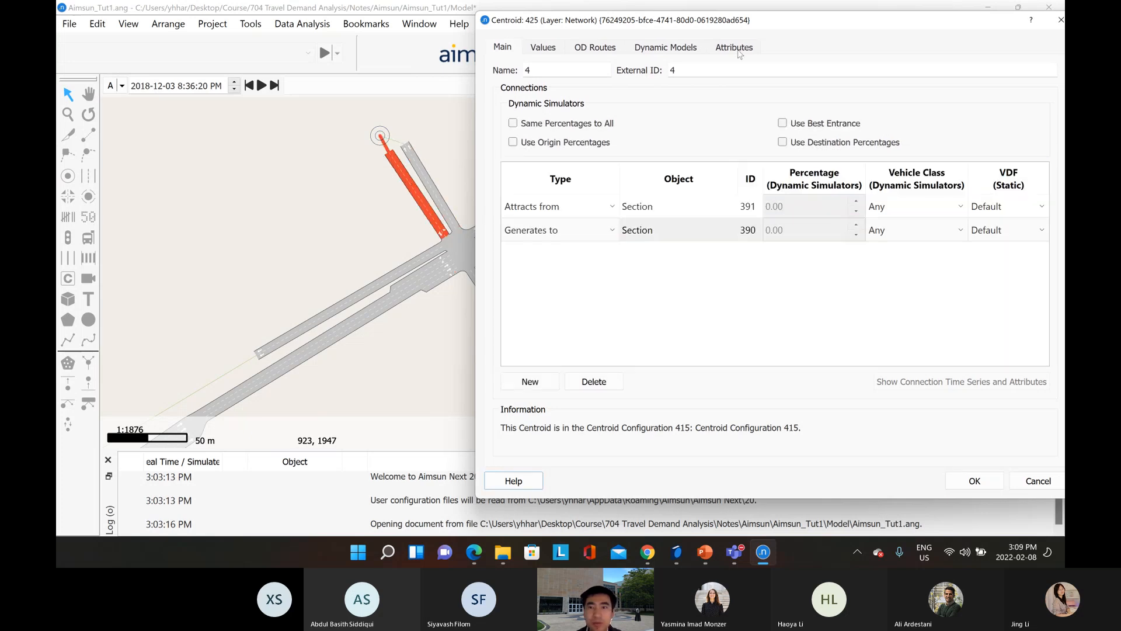
drag(795, 24, 531, 30)
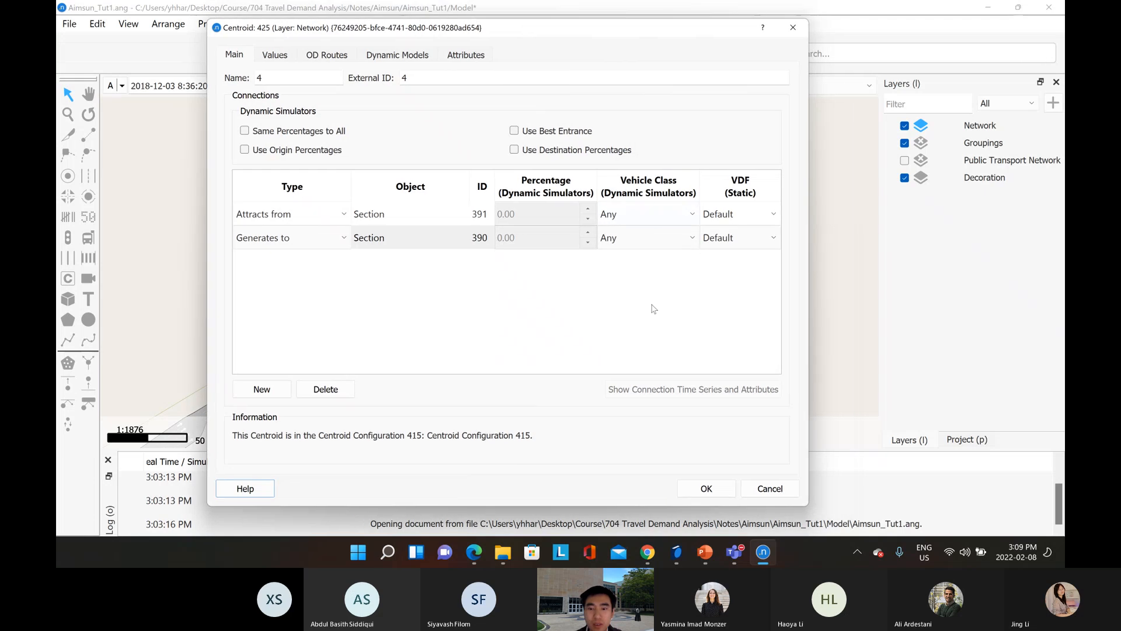
click(708, 488)
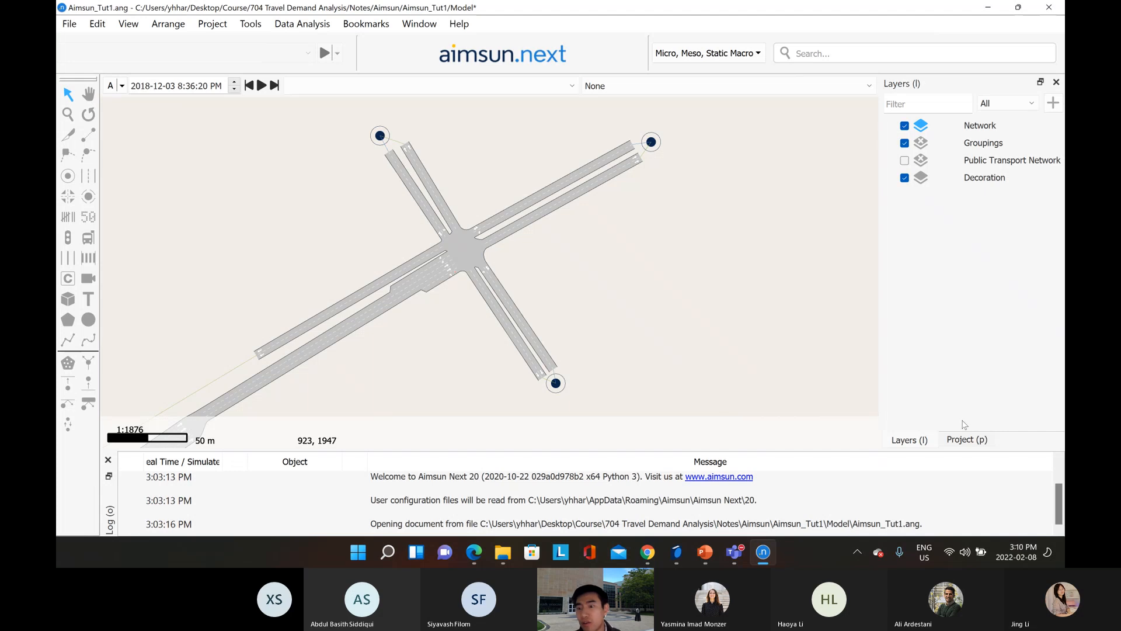
Create a new OD matrix under the existing centroid configuration in the project's demand data
click(960, 441)
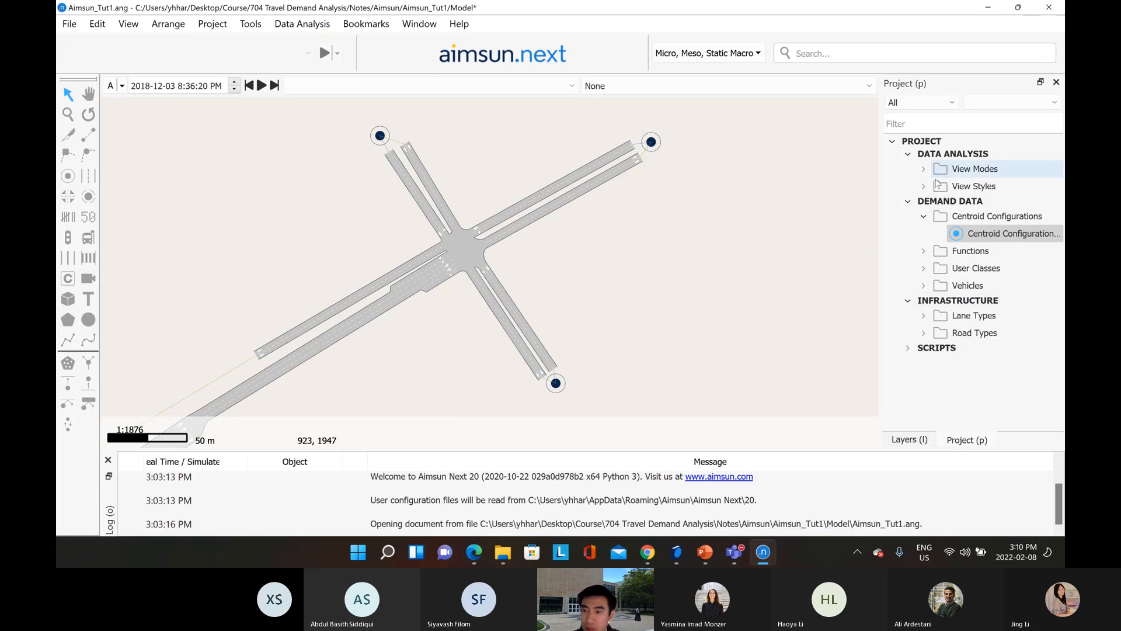
click(982, 217)
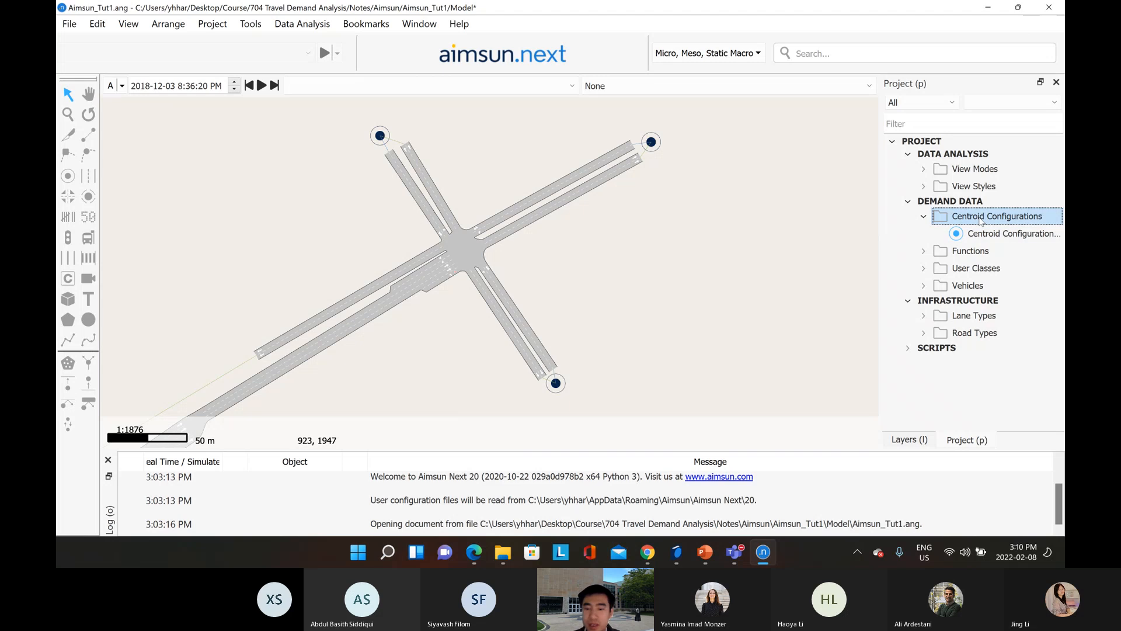
right_click(981, 220)
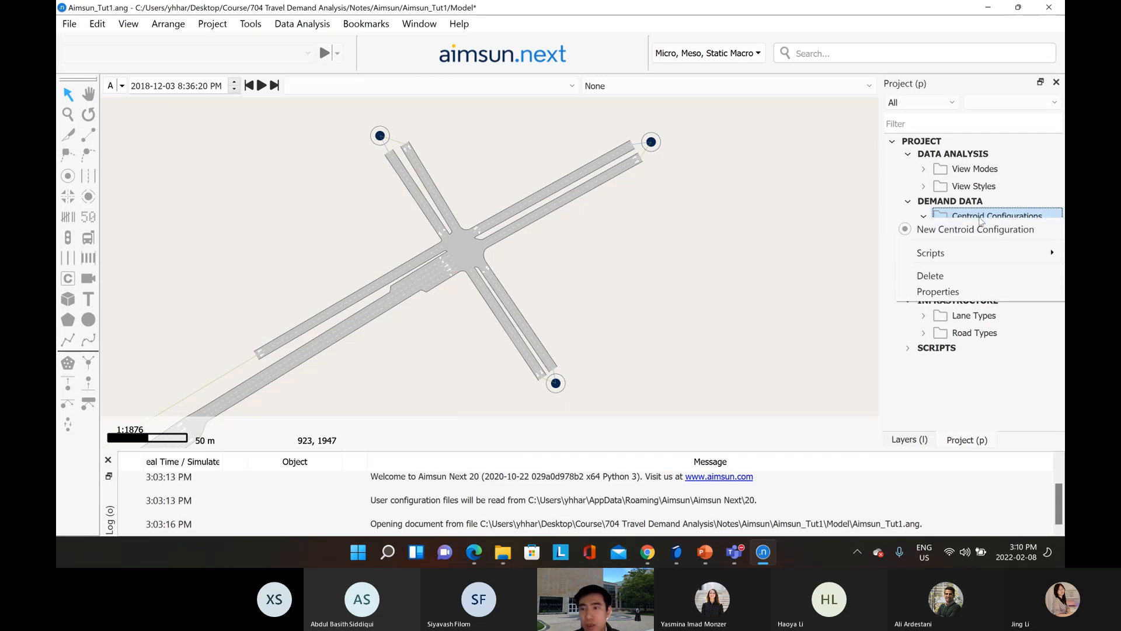
click(993, 229)
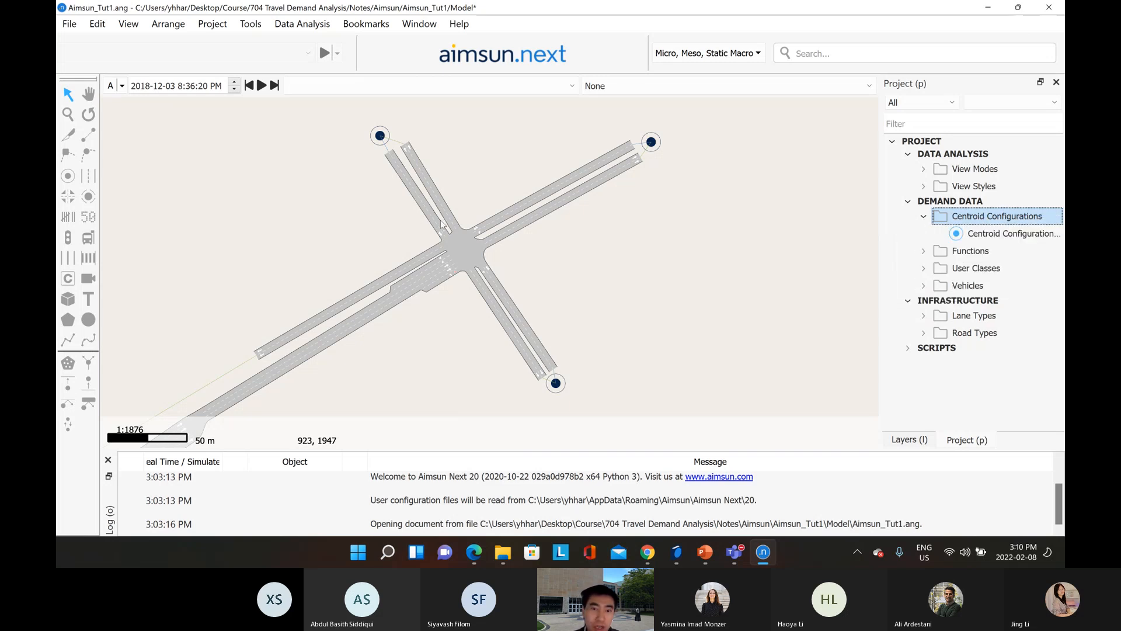
click(995, 234)
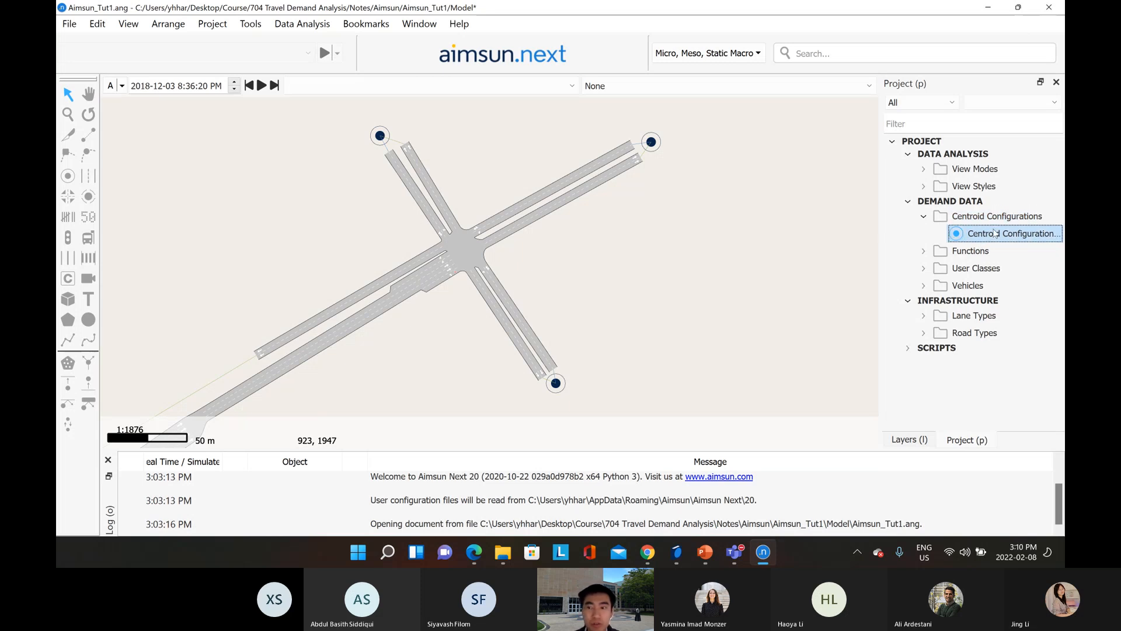
right_click(996, 234)
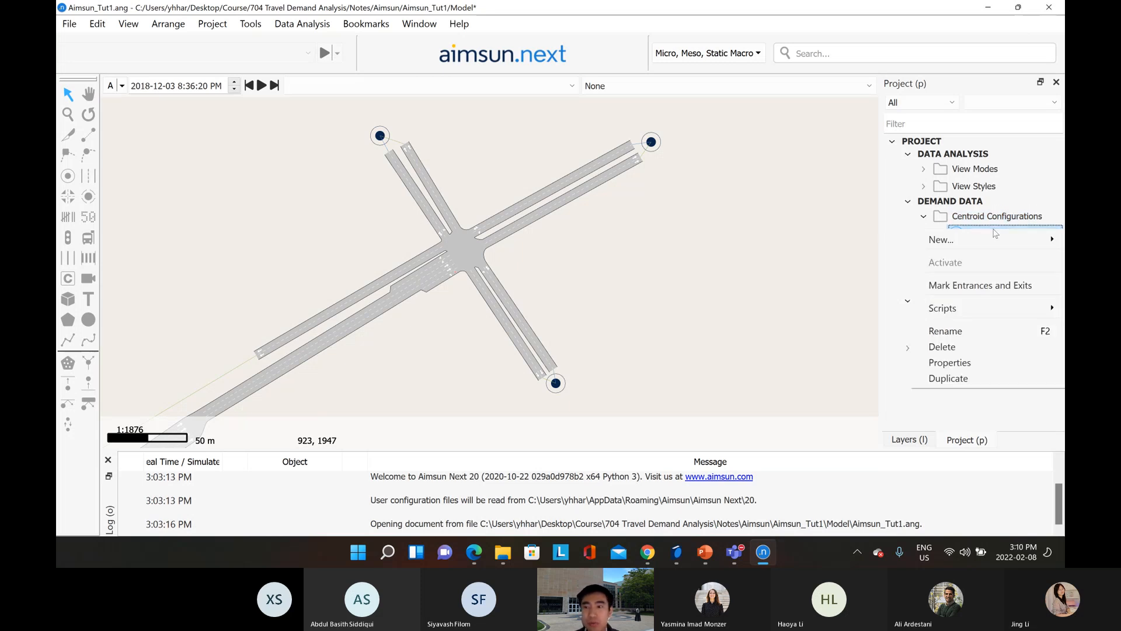
mouse_move(964, 239)
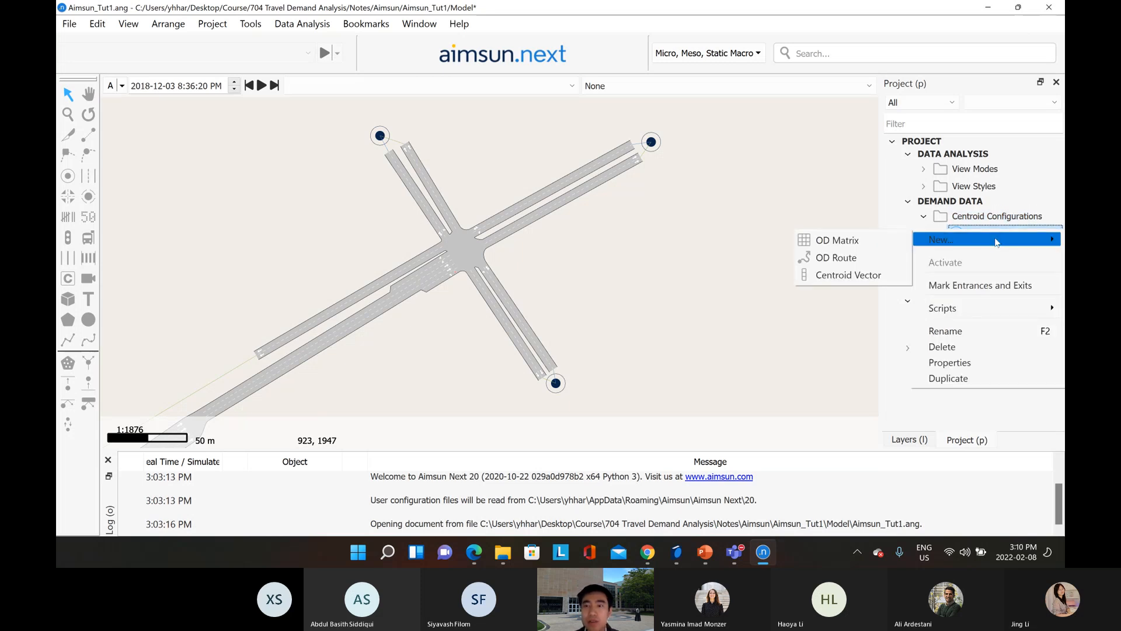
click(854, 239)
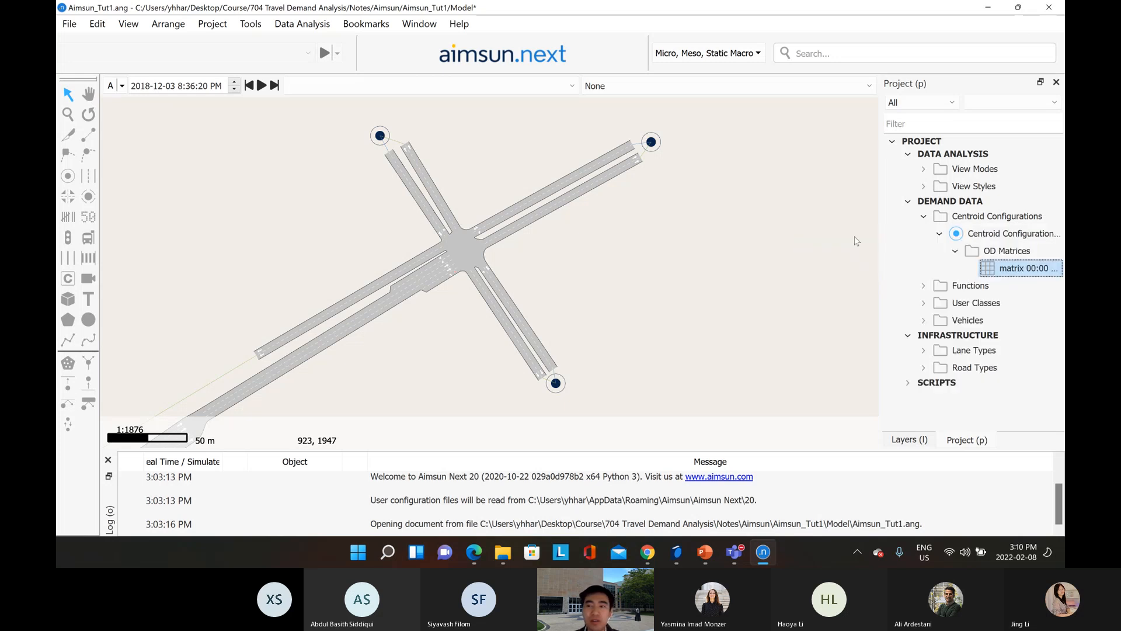
Rename the new OD matrix as Period 1
right_click(1004, 269)
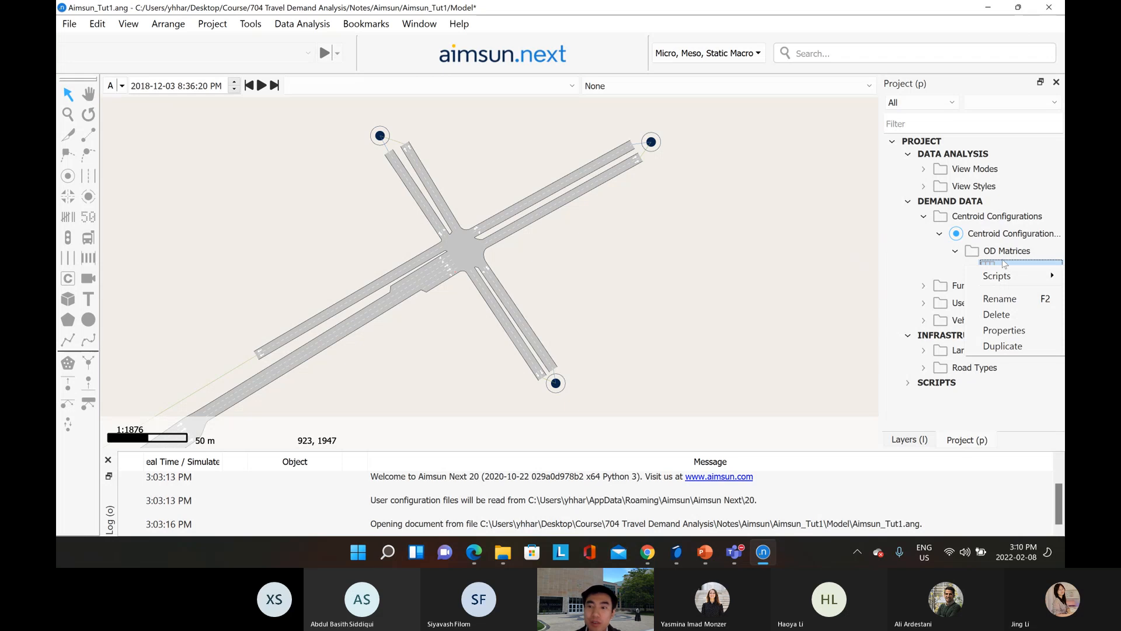
click(1000, 264)
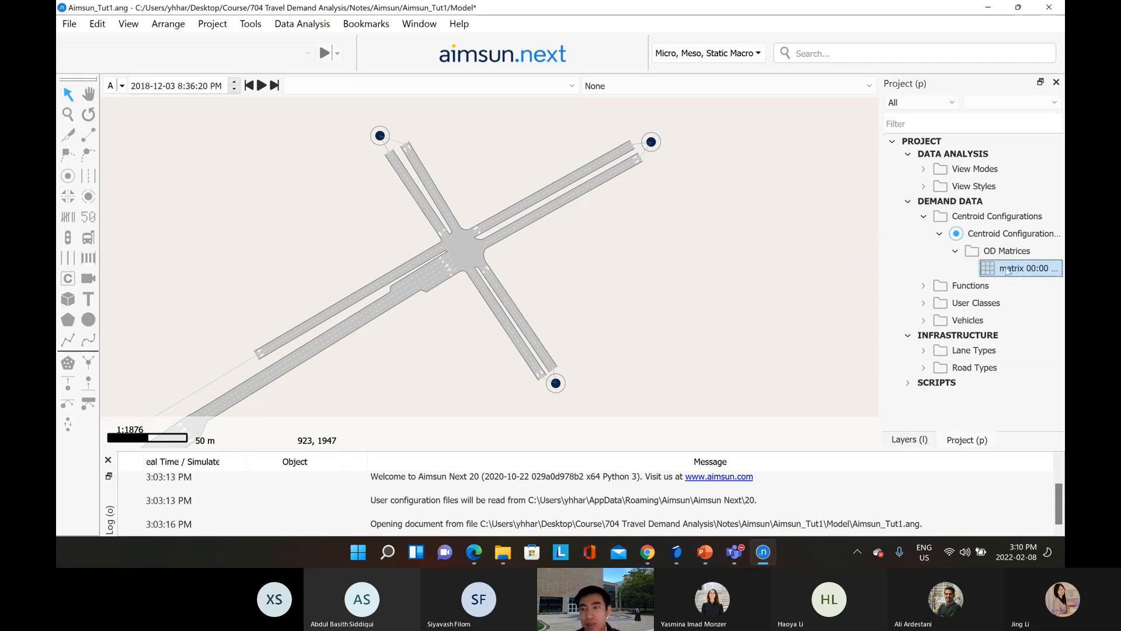
right_click(1008, 270)
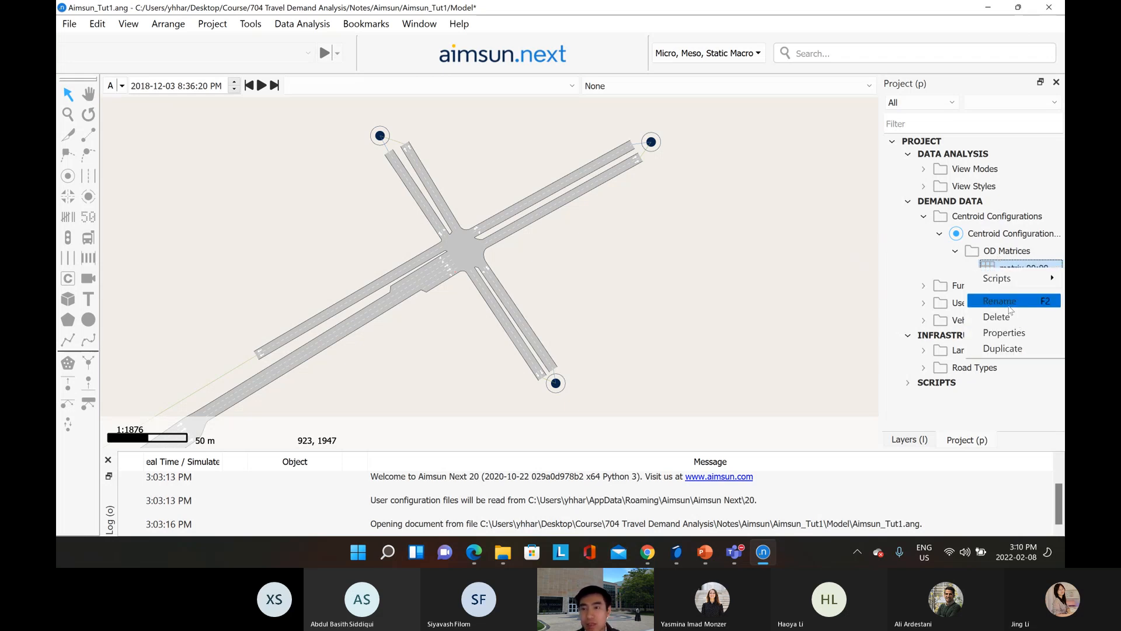
click(1009, 304)
text(Test)
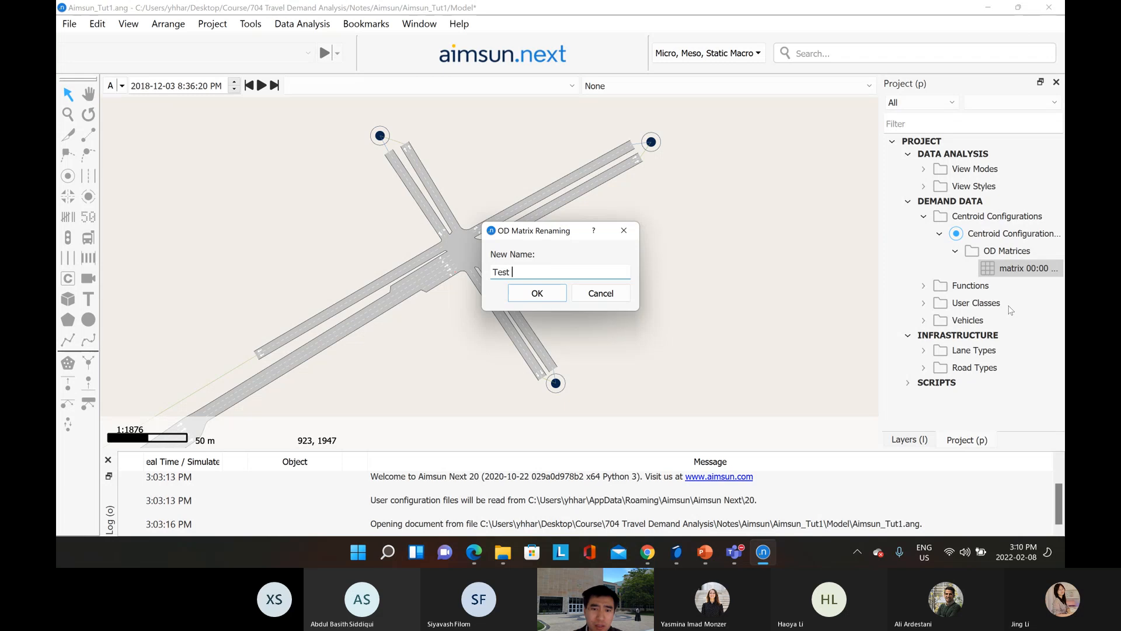
key(BackSpace)
key(BackSpace)
key(BackSpace)
key(BackSpace)
key(BackSpace)
text(Period 1)
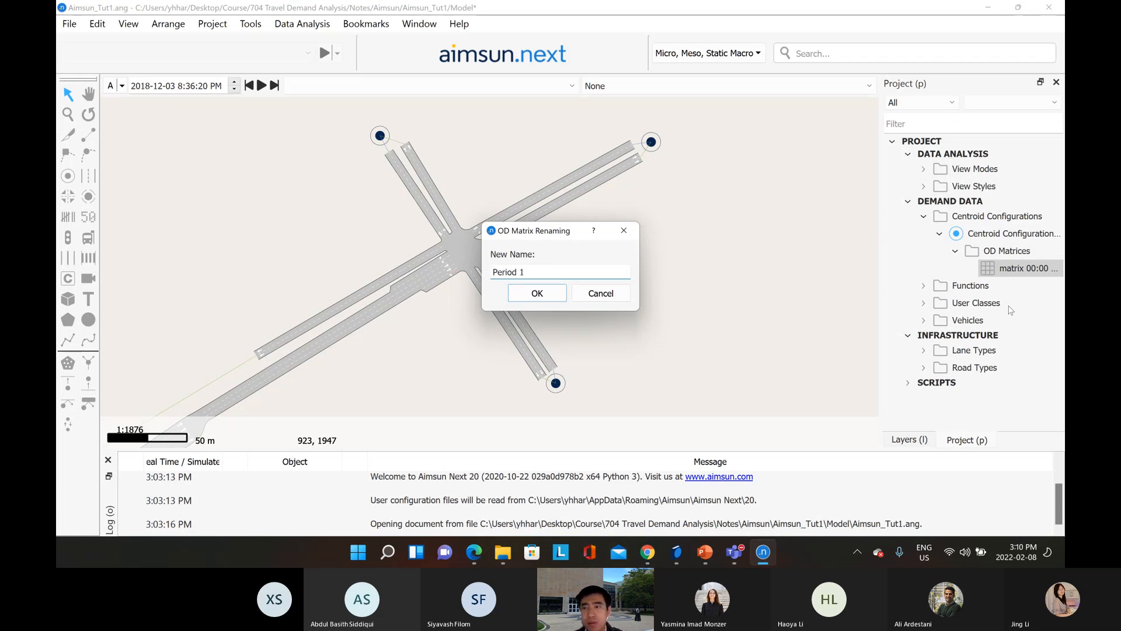
key(Return)
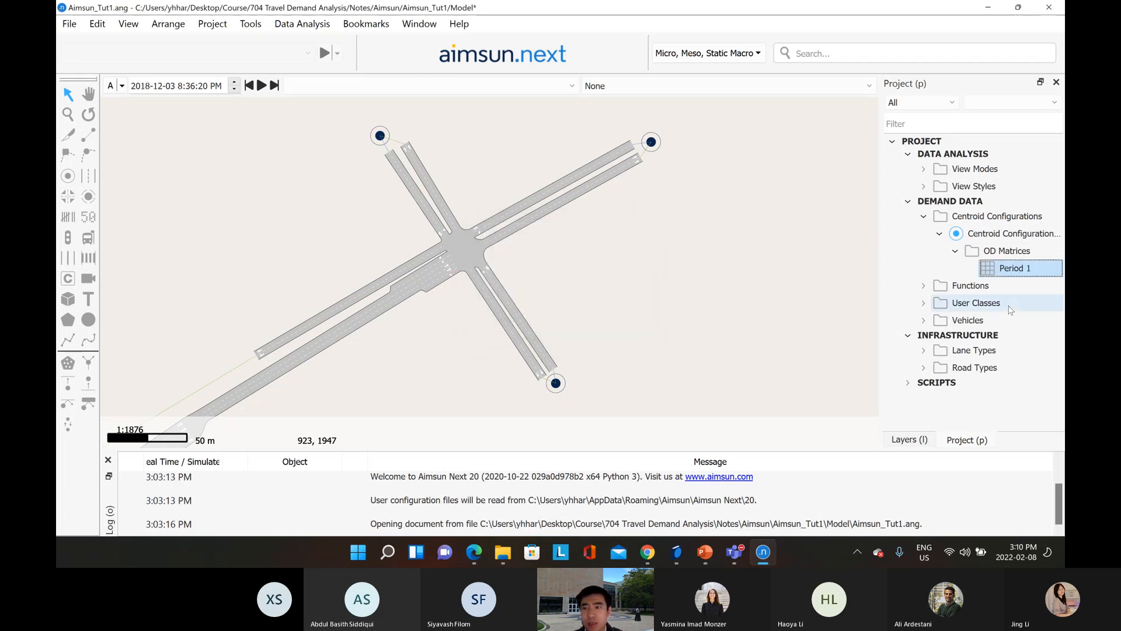
Open the properties of the Period 1 OD matrix and set its external ID to 1
double_click(1023, 267)
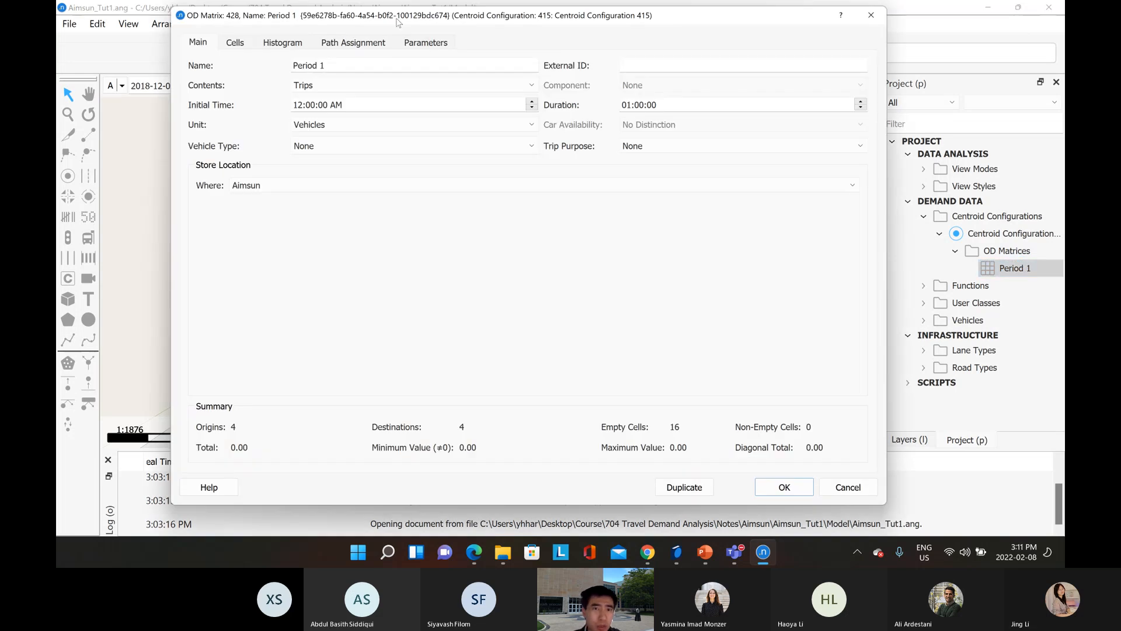
drag(399, 22, 413, 64)
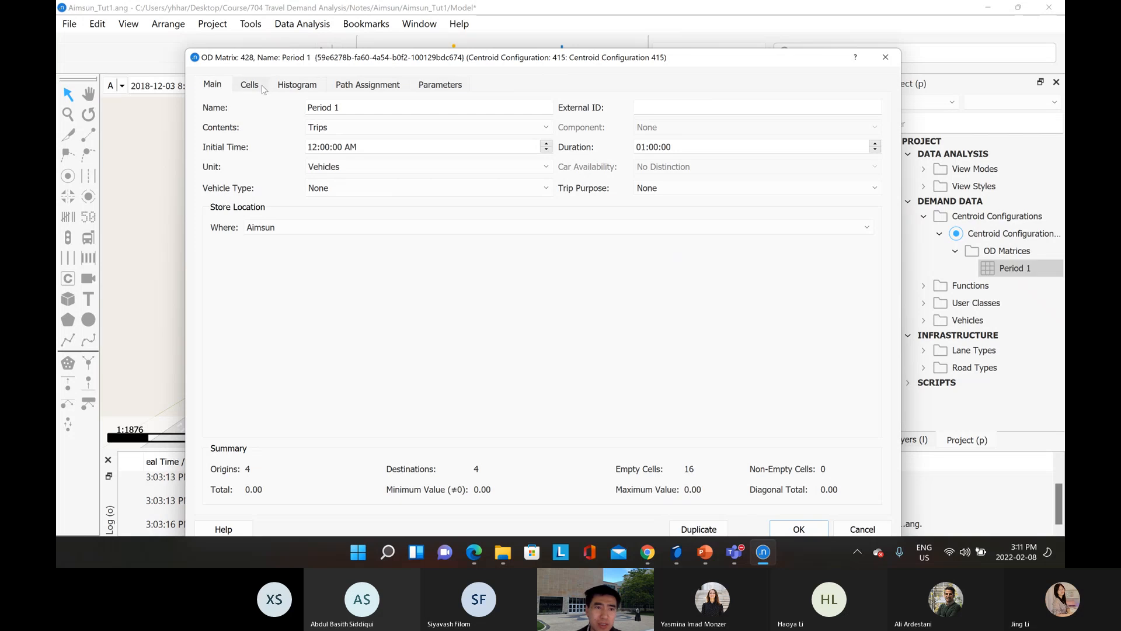
drag(268, 57, 247, 29)
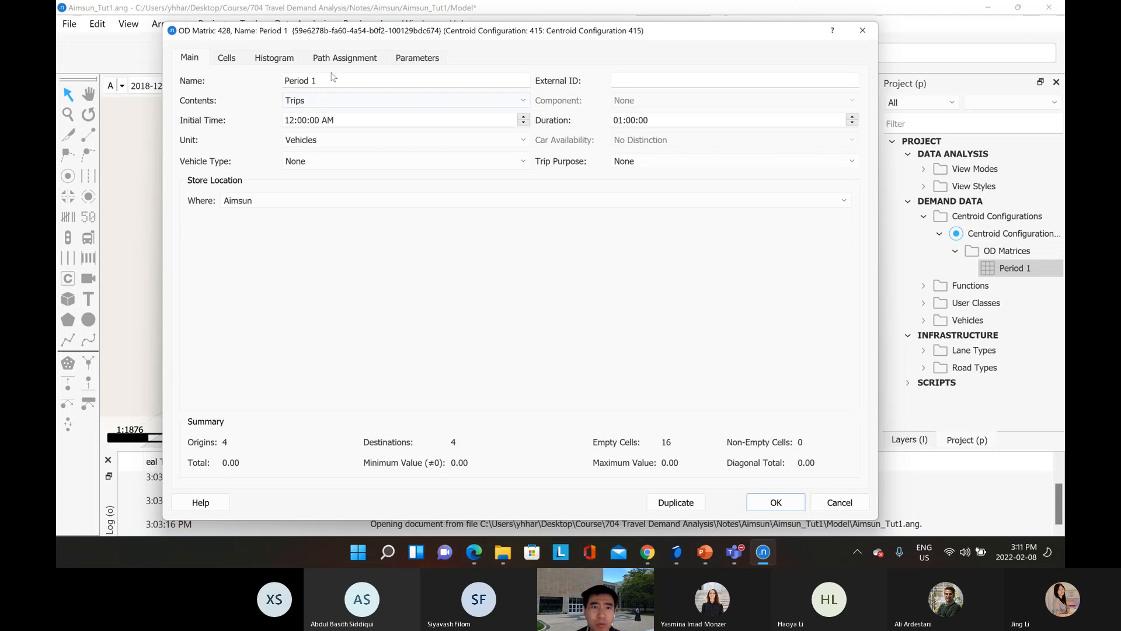
click(622, 80)
text(1)
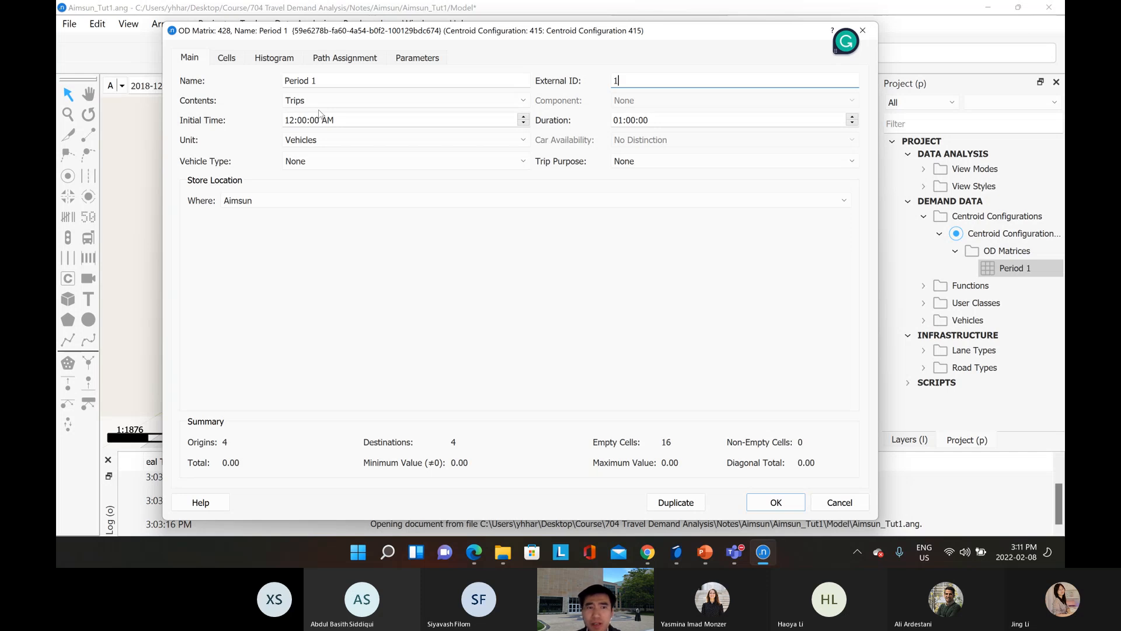
Keep the matrix unit as Vehicles, set the vehicle type to Car, and leave the trip purpose as None
click(375, 149)
click(374, 149)
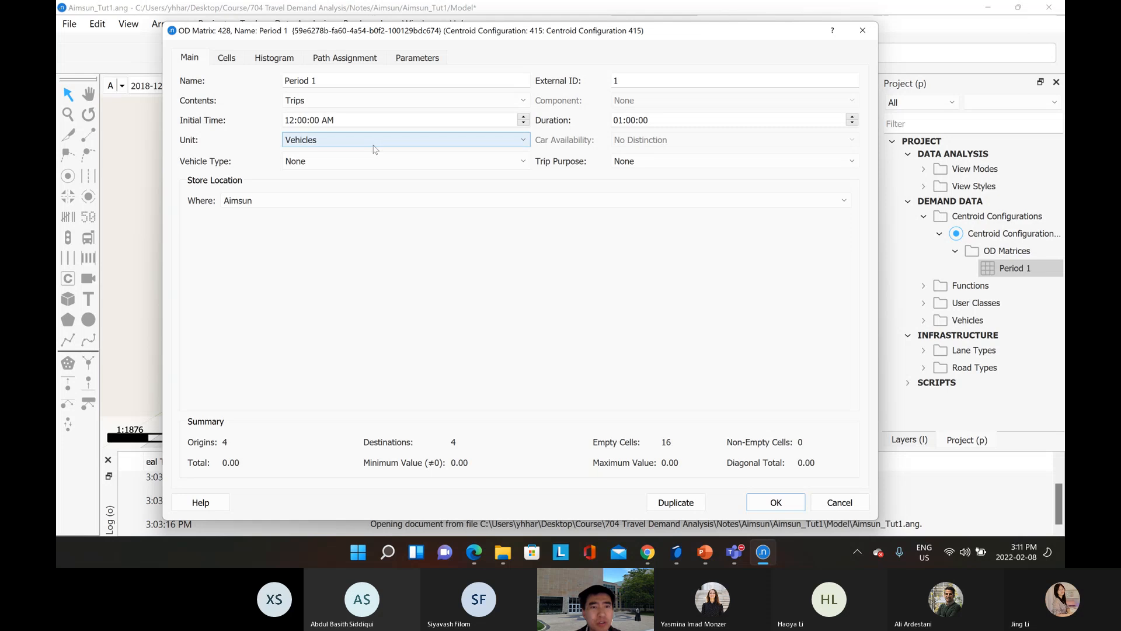
click(375, 149)
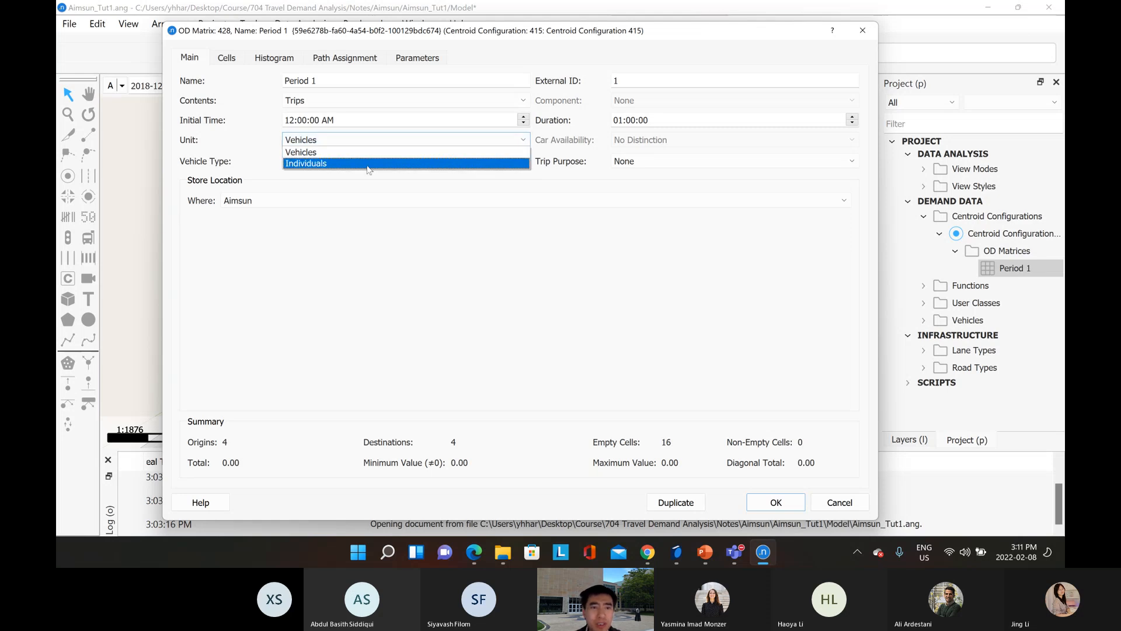
click(366, 153)
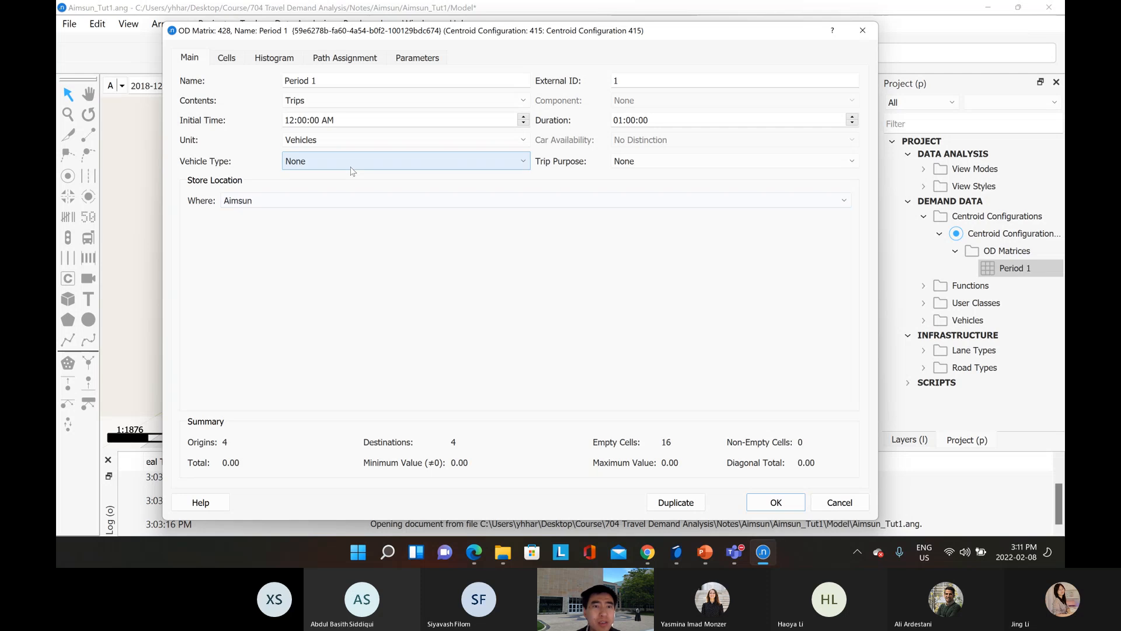
click(351, 165)
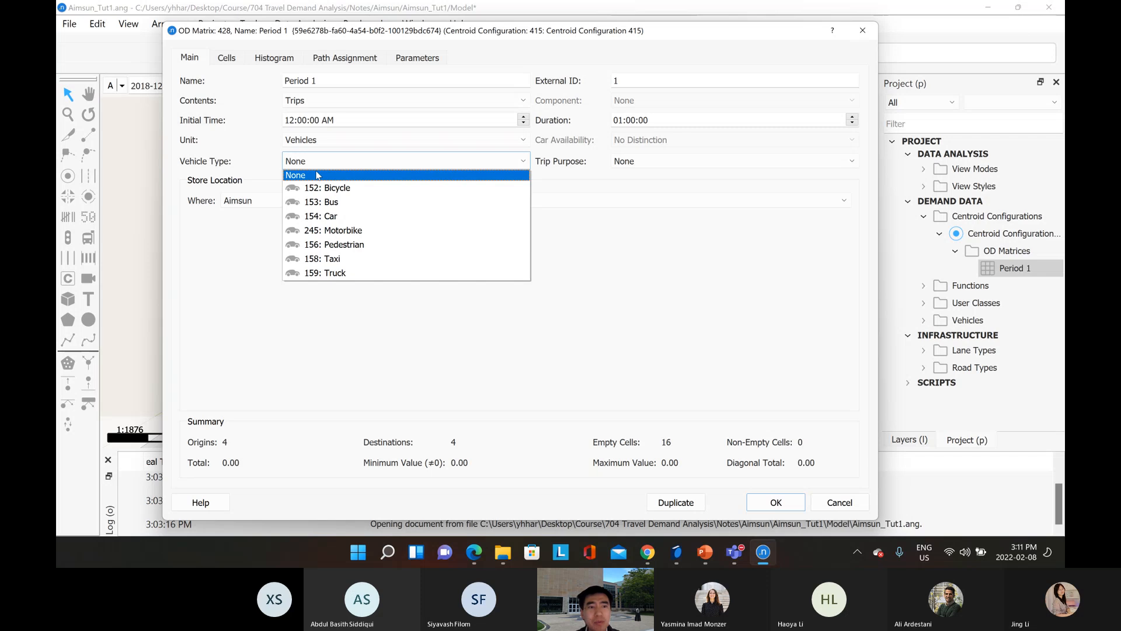
click(358, 221)
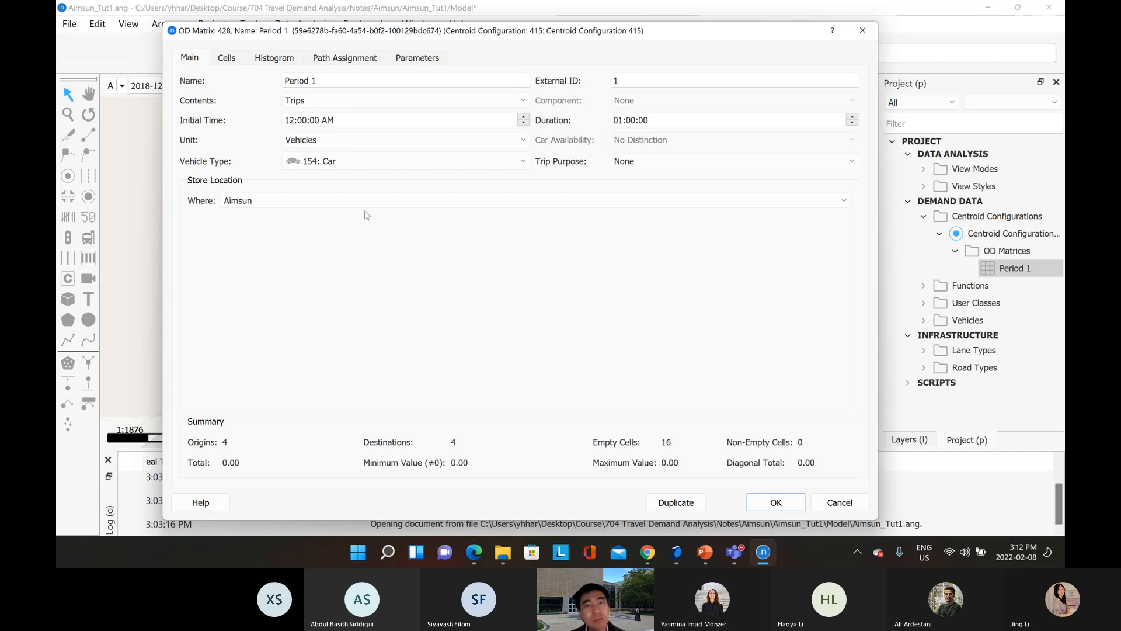
click(651, 162)
click(555, 236)
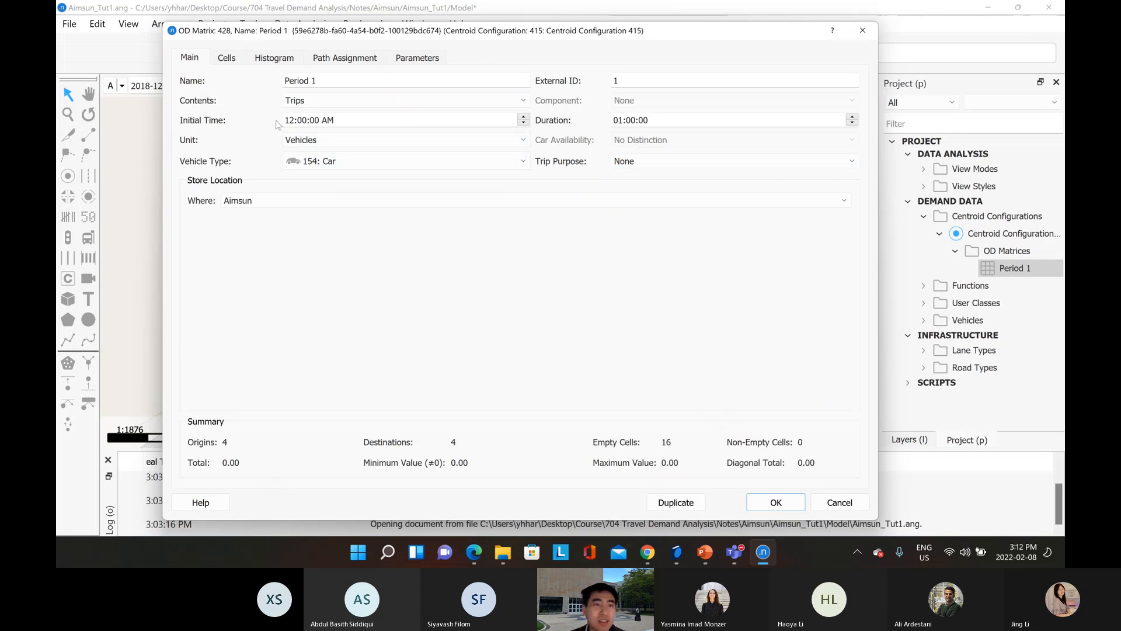
Show the matrix cells beside the network, with Name as the row and column headers
click(225, 62)
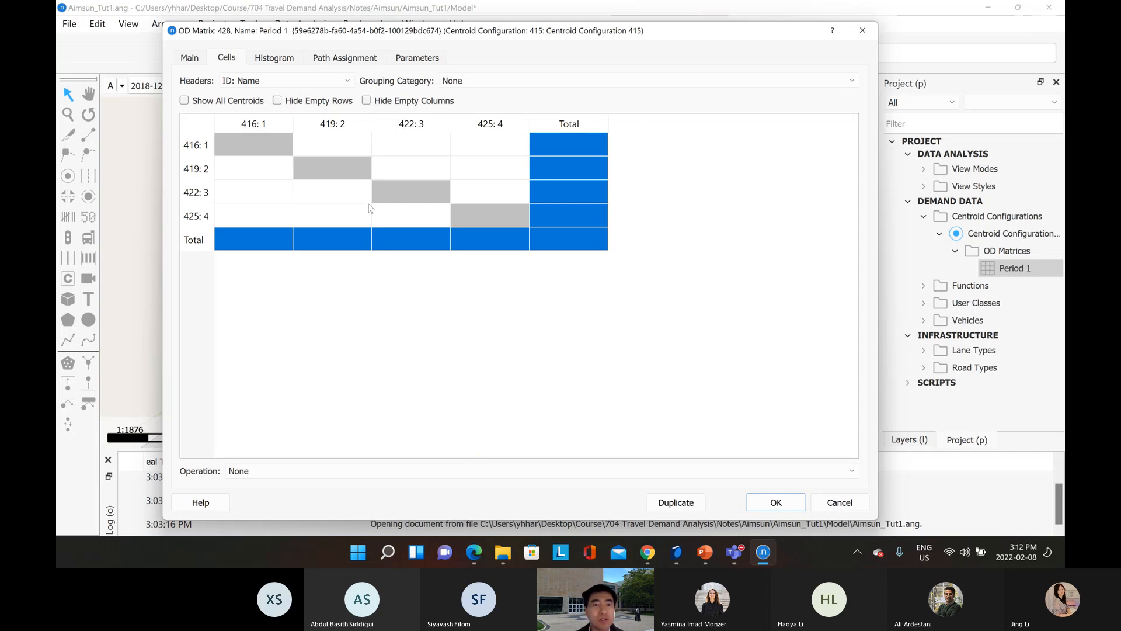
drag(529, 29, 942, 55)
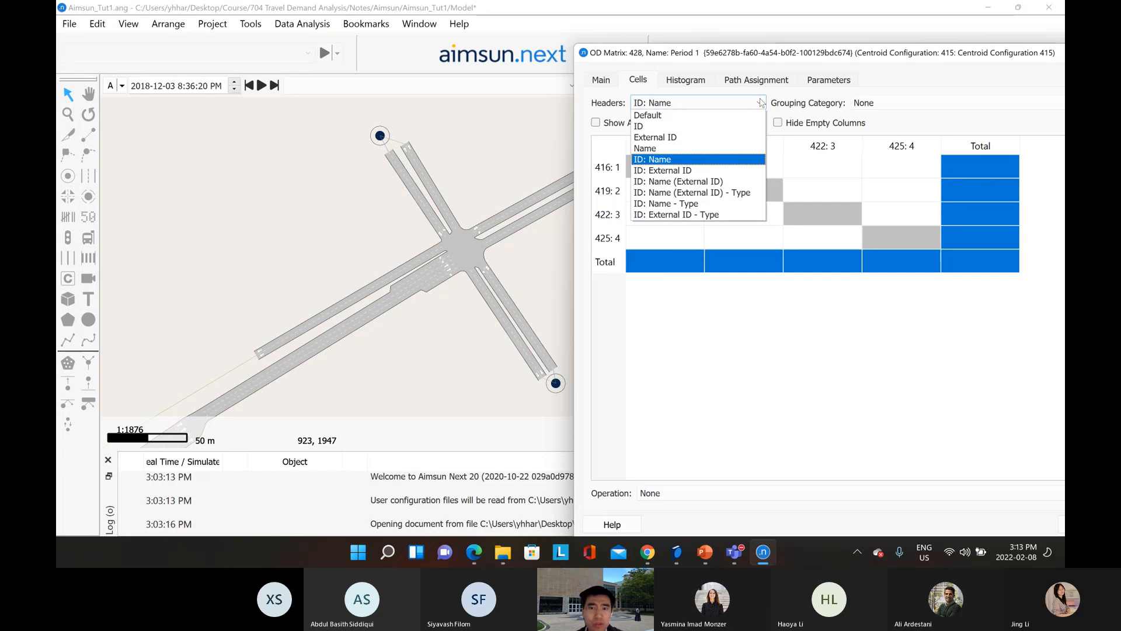
click(696, 153)
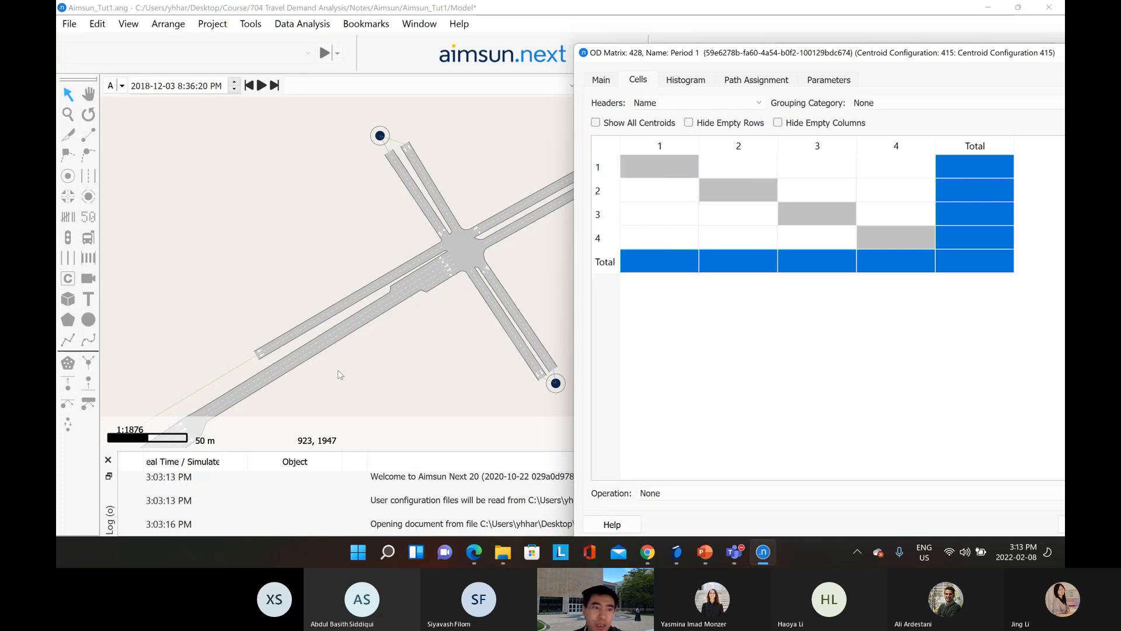
Bring the whole network into view and set the trips from centroid 1 to centroid 2 to 500
click(89, 100)
drag(187, 246, 278, 142)
drag(464, 277, 268, 362)
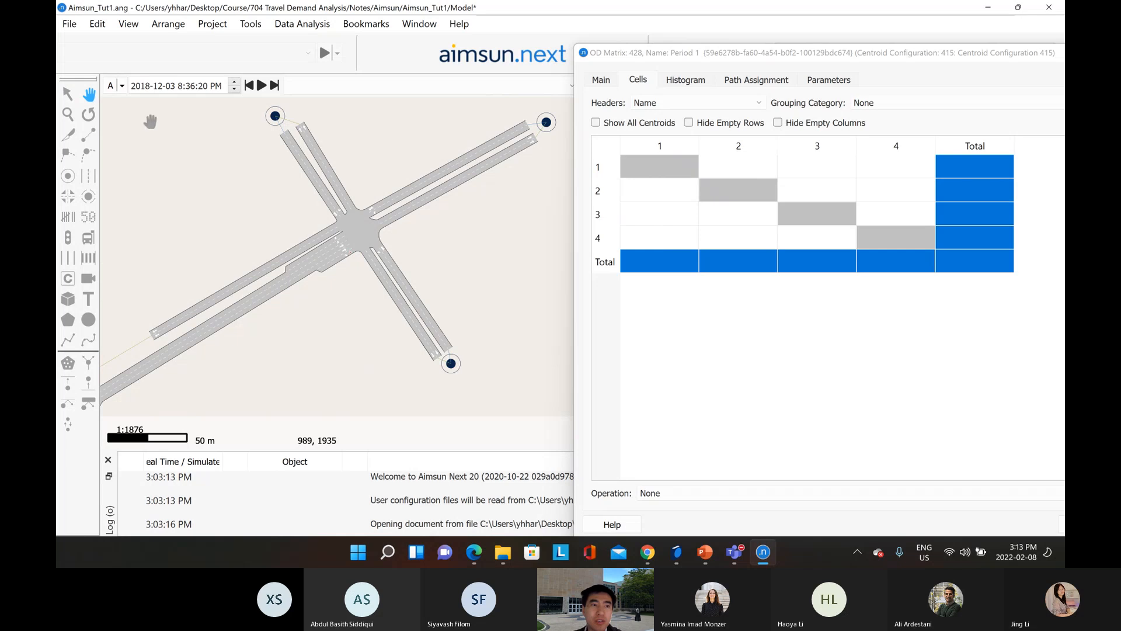
click(724, 175)
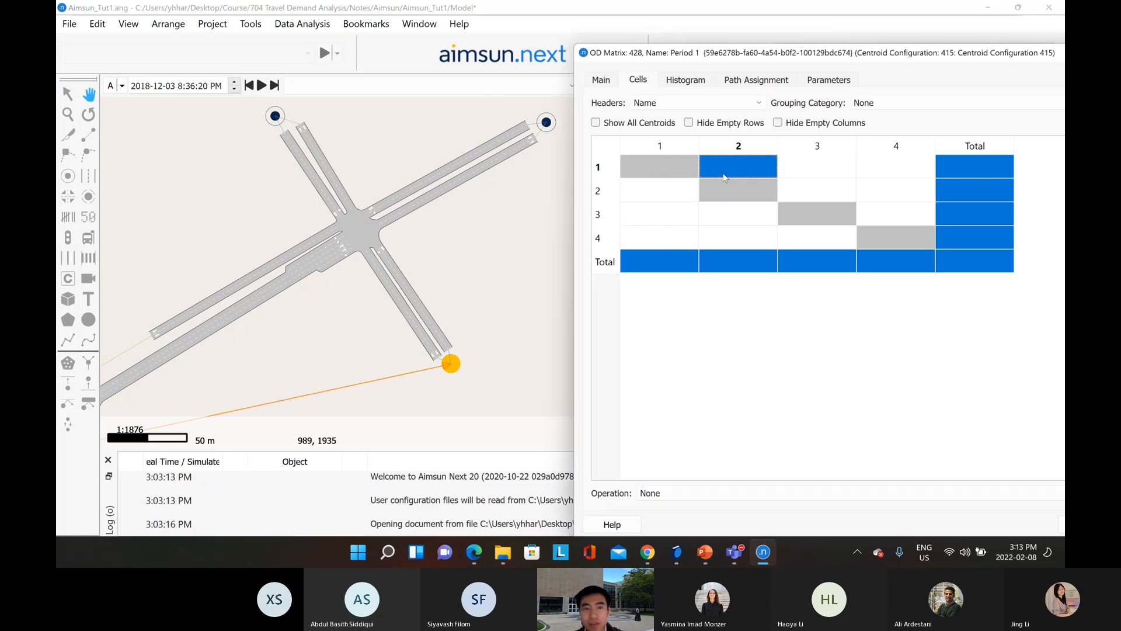
drag(473, 285, 538, 153)
drag(377, 276, 348, 303)
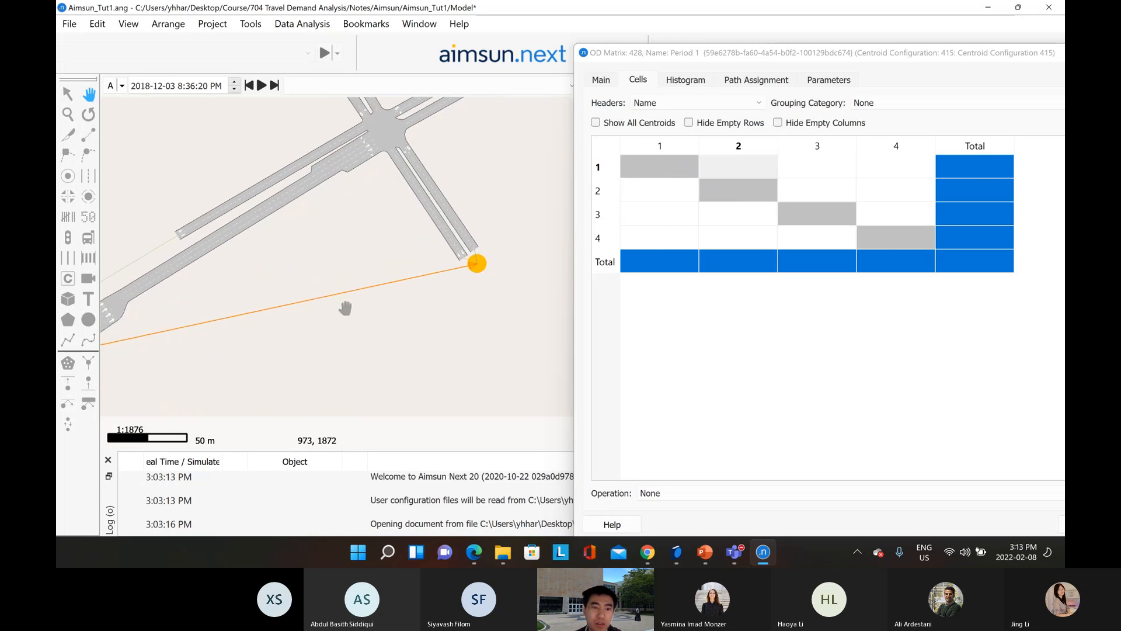
scroll(346, 309, down, 4)
mouse_move(349, 319)
mouse_down()
mouse_move(308, 335)
mouse_move(338, 333)
mouse_up()
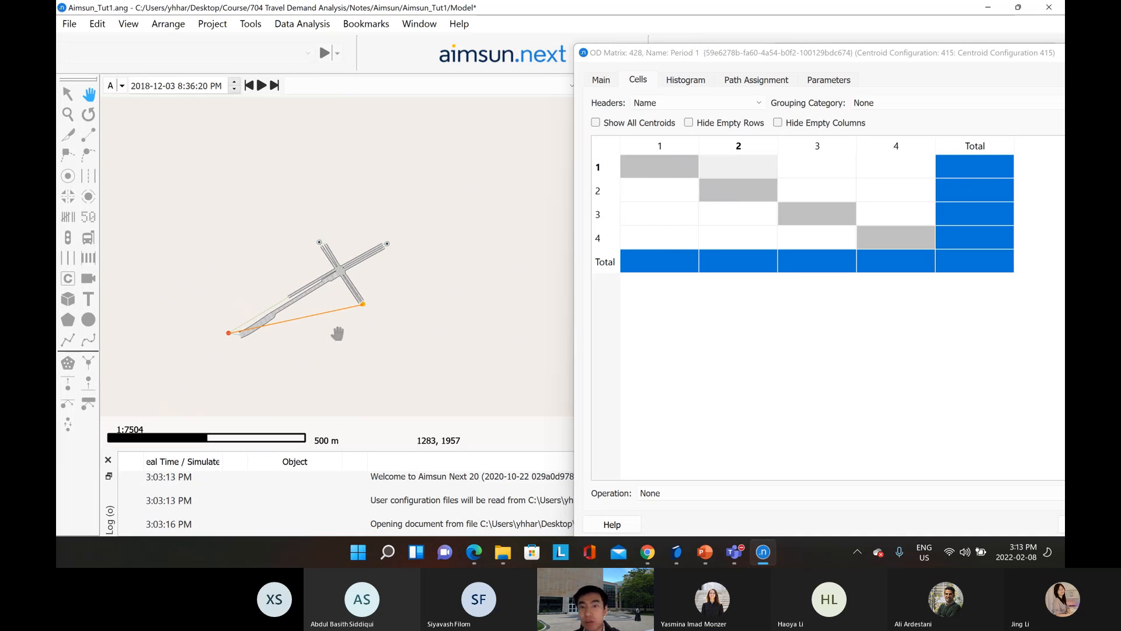
double_click(720, 168)
drag(721, 168, 643, 168)
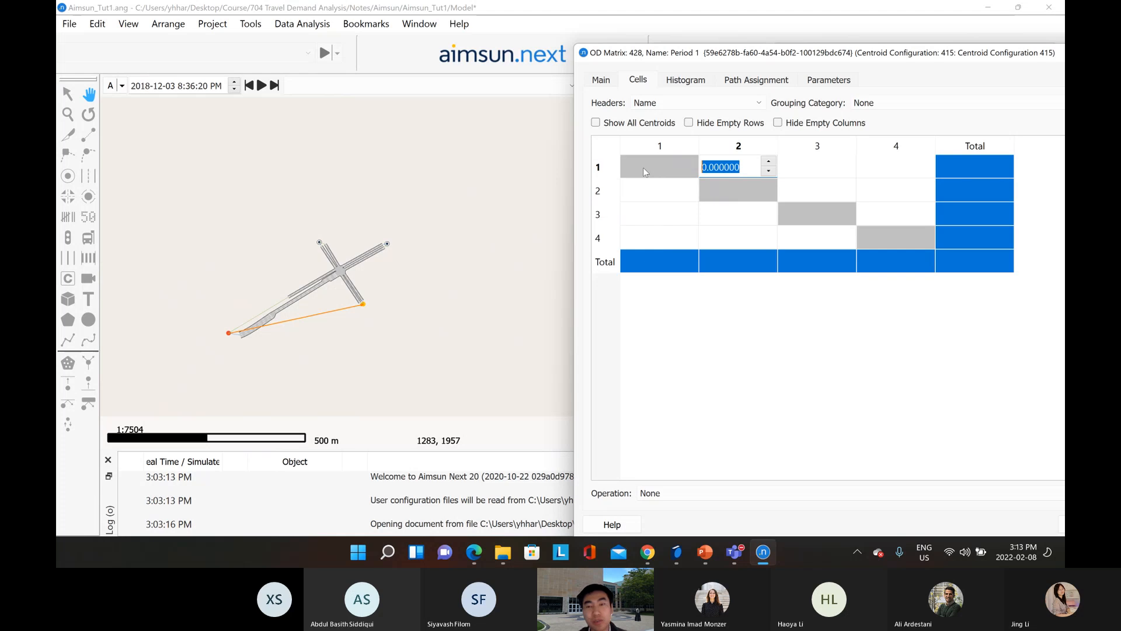
text(500)
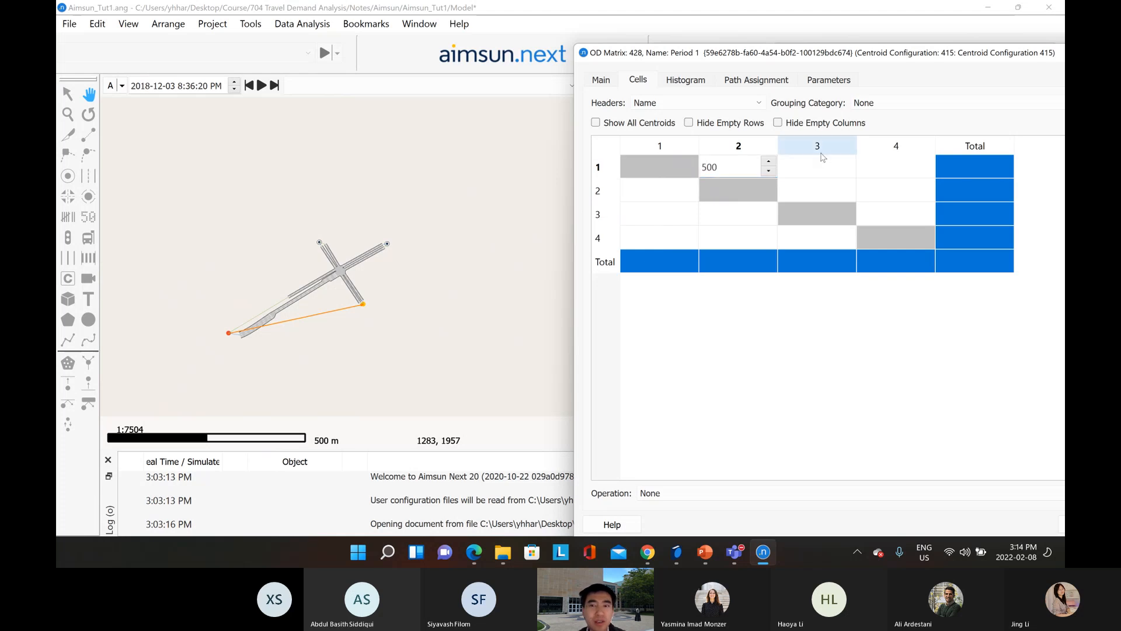
Set the Period 1 trips from centroid 1 to 1000 for centroid 3 and 300 for centroid 4
click(815, 172)
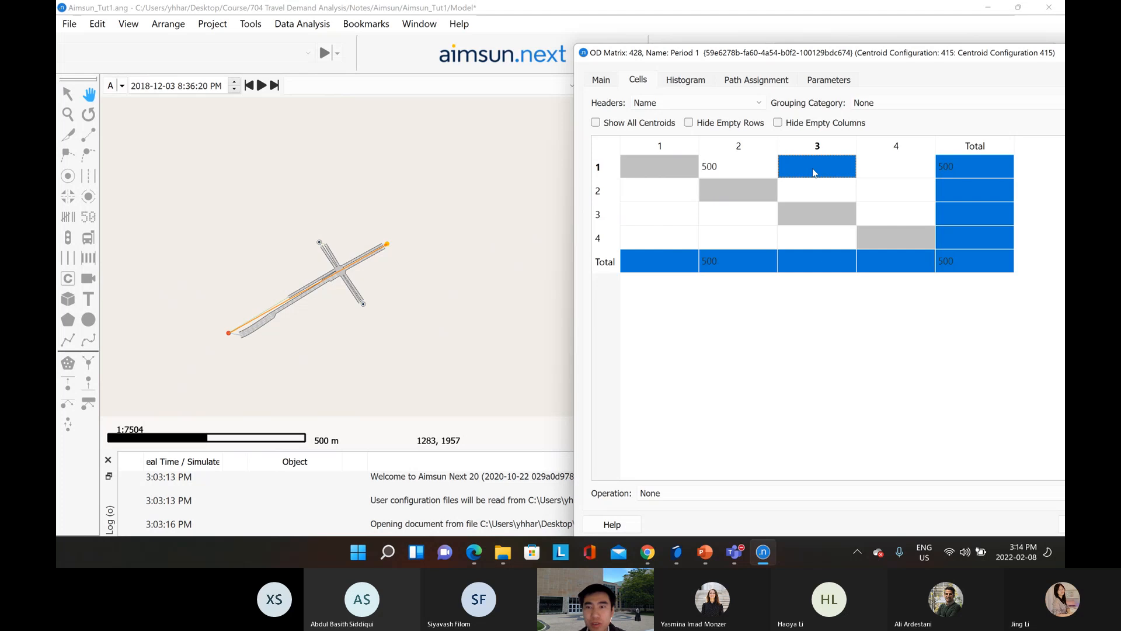
double_click(815, 172)
text(1000)
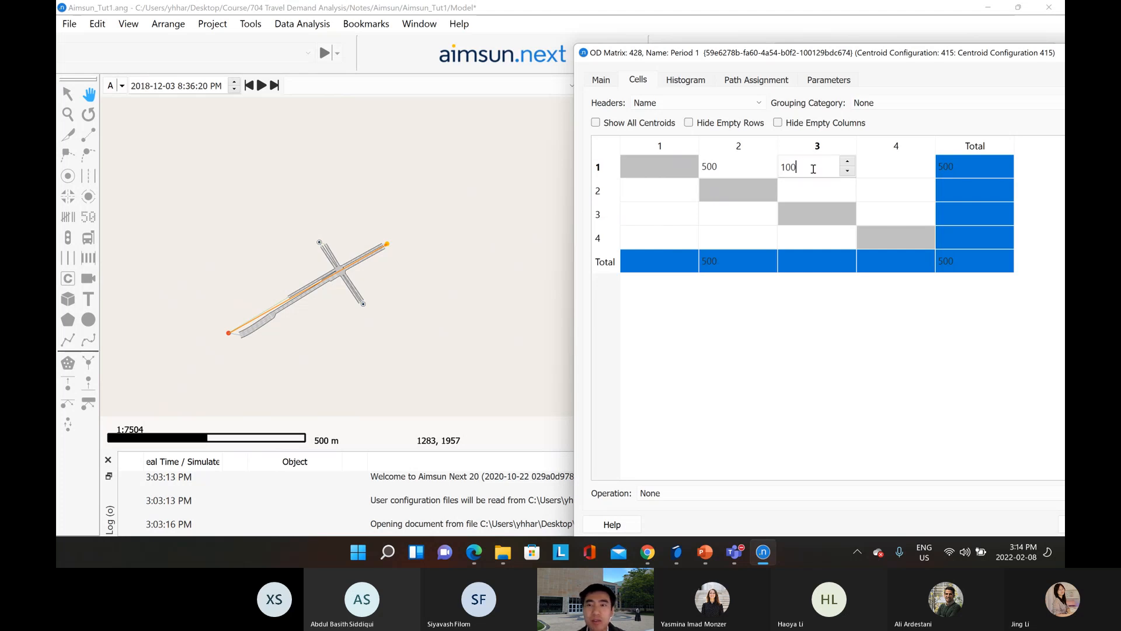
click(886, 171)
double_click(886, 171)
text(300)
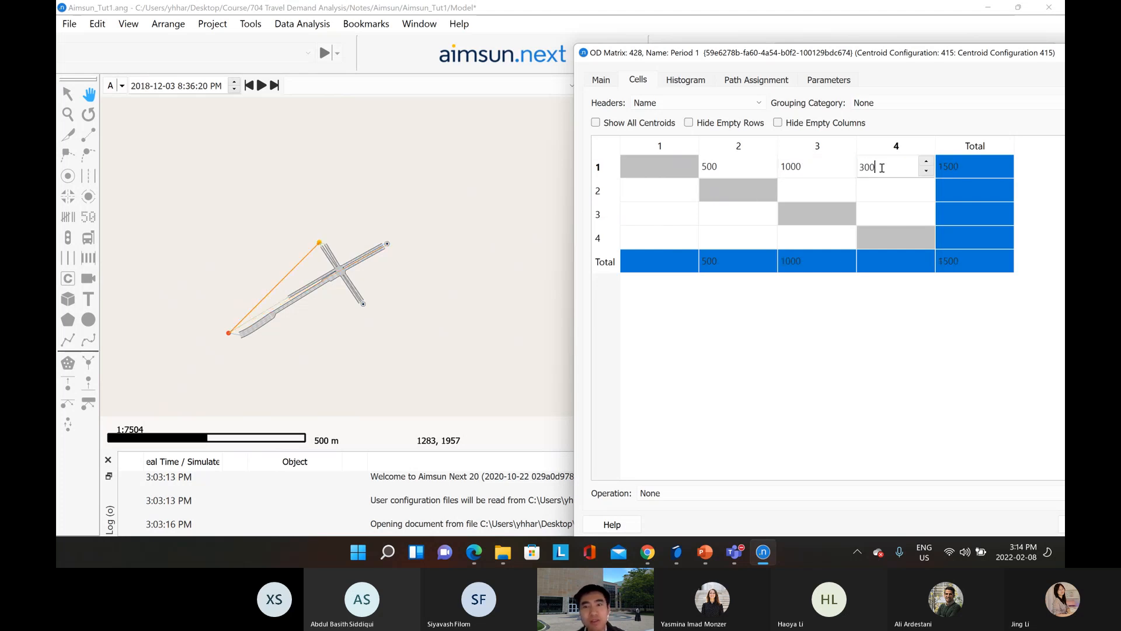
Set the trips from centroid 2 to 100 for centroid 1, 300 for centroid 3 and 1000 for centroid 4
click(663, 198)
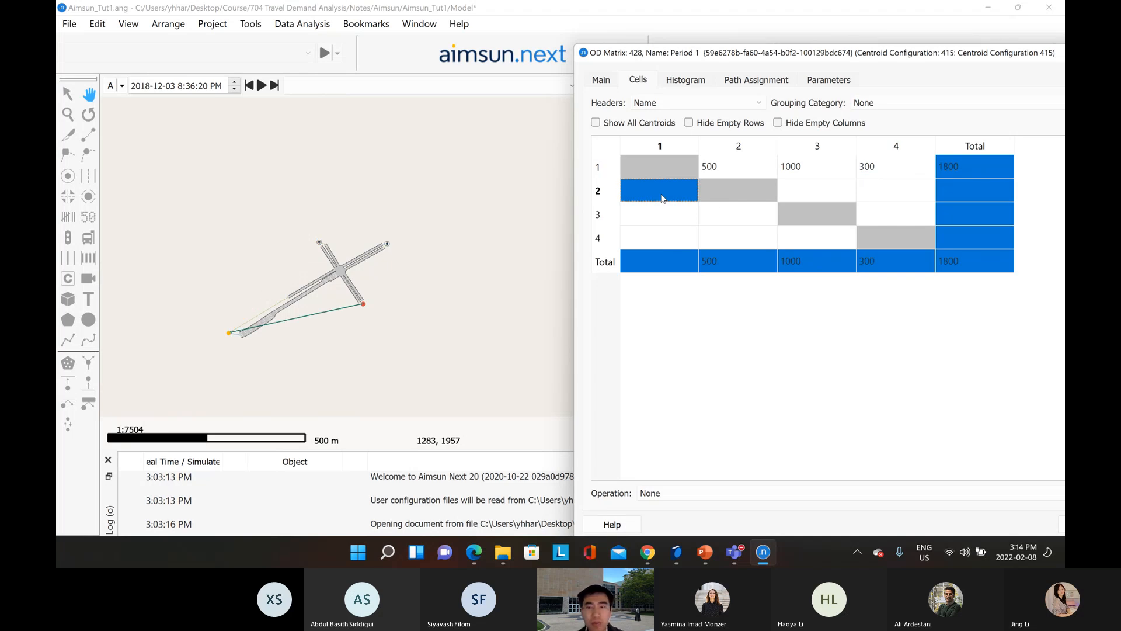
double_click(663, 198)
text(100)
click(841, 196)
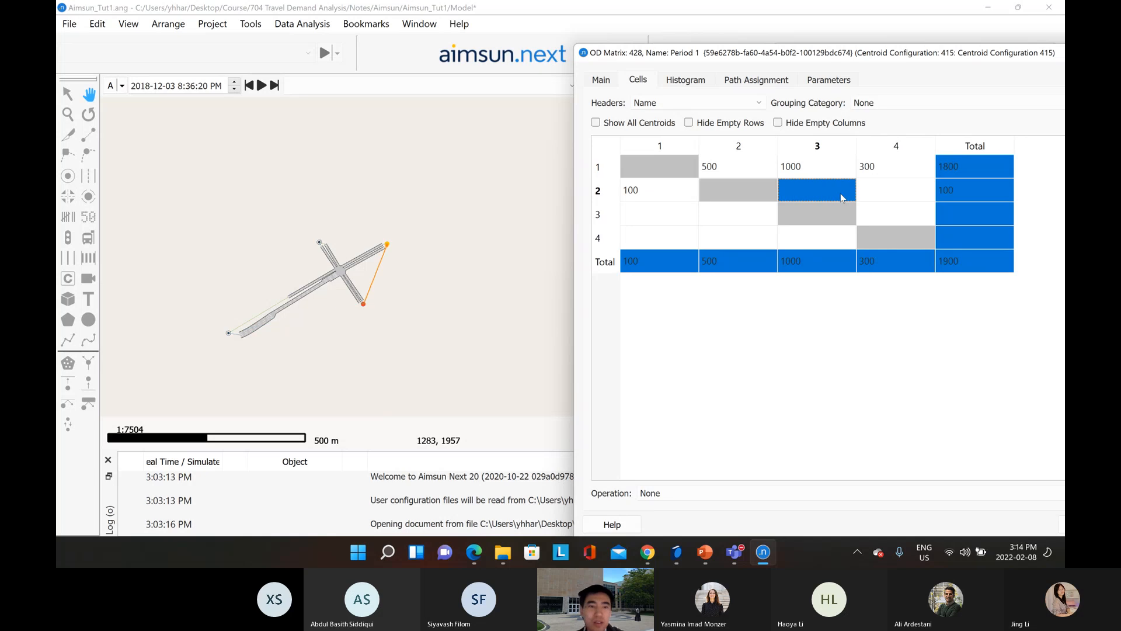
double_click(843, 197)
text(300)
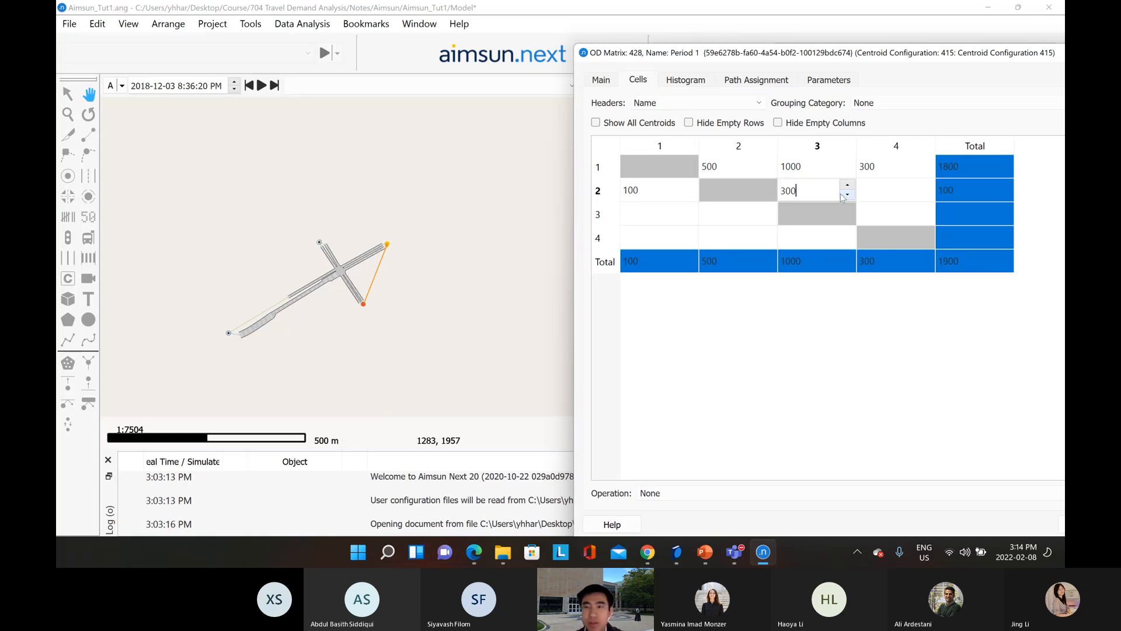
click(921, 189)
double_click(920, 186)
text(1000)
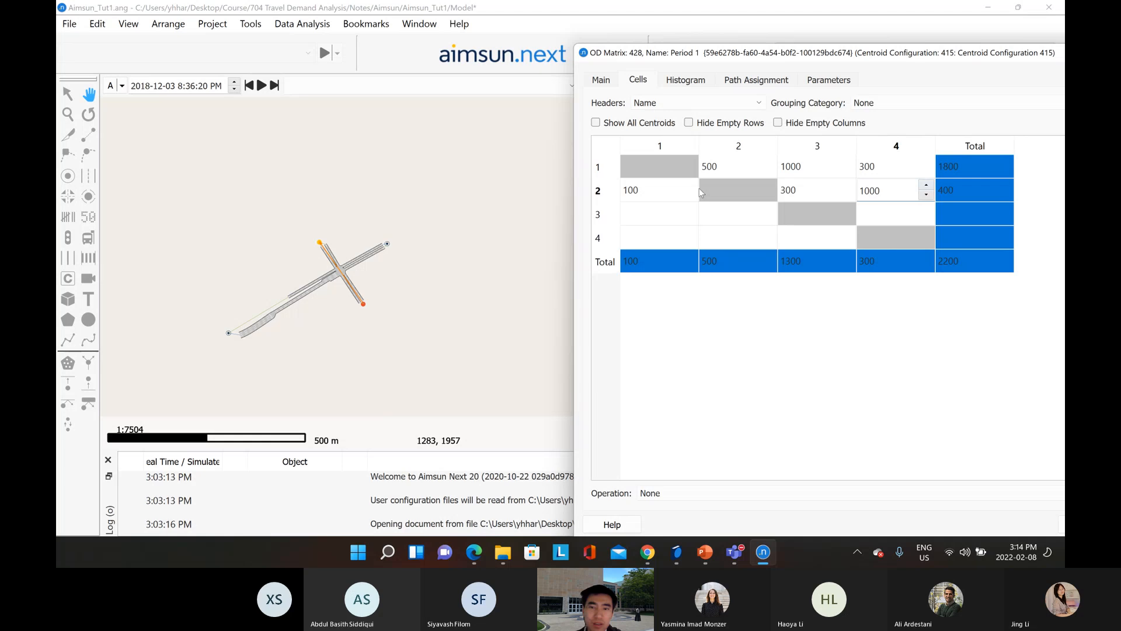
Set the trips from centroid 3 to 1500 for centroid 1, 200 for centroid 2 and 300 for centroid 4
click(668, 219)
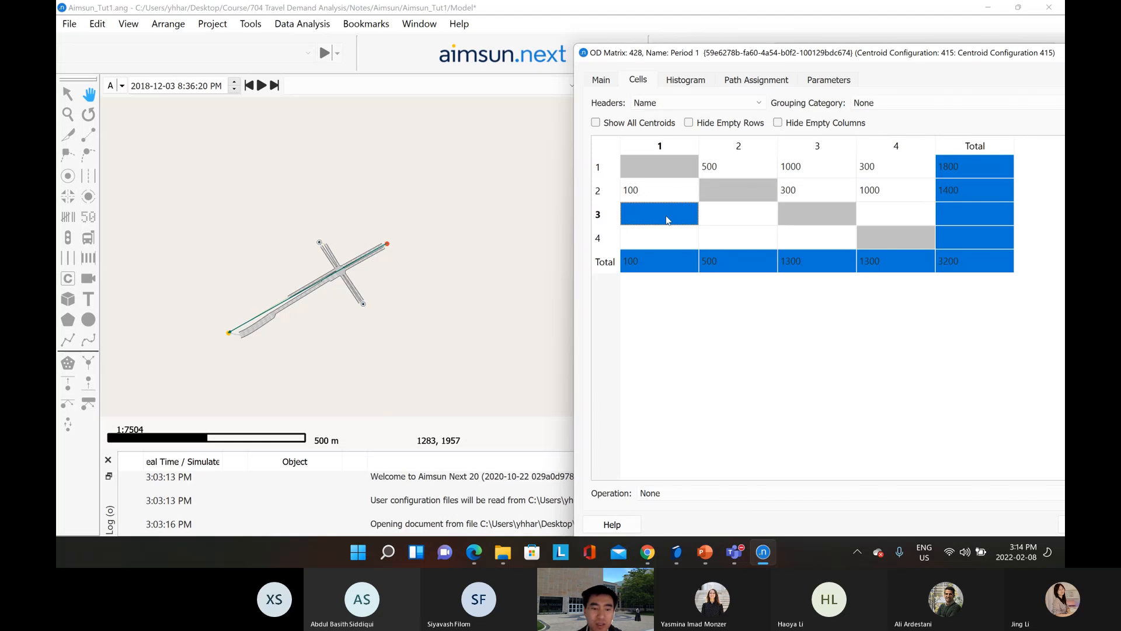
text(1500)
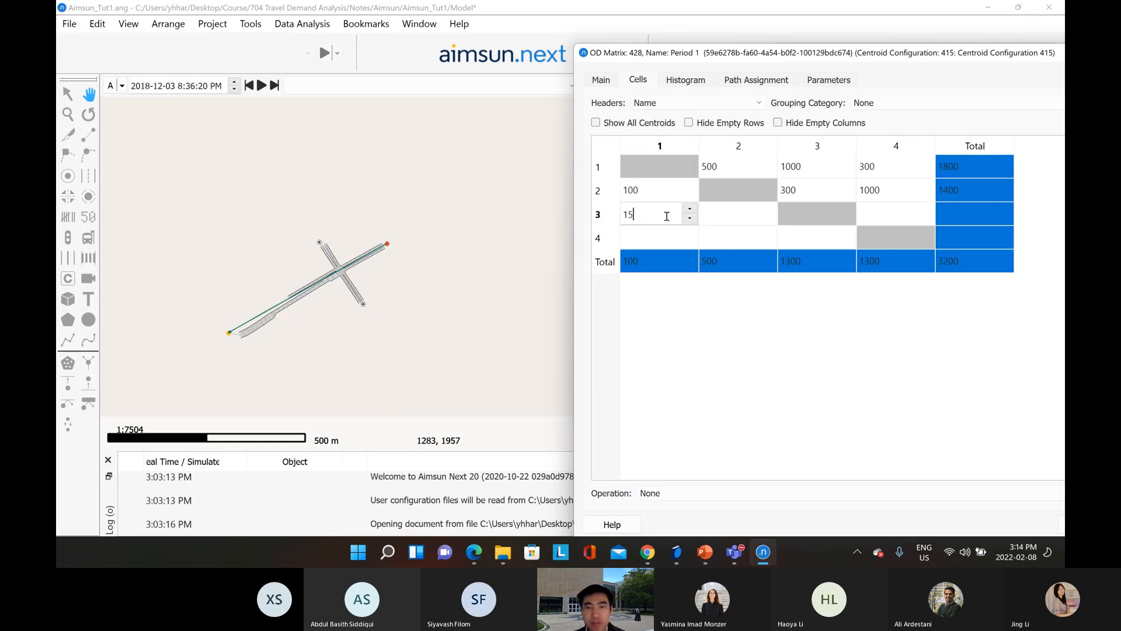
click(718, 221)
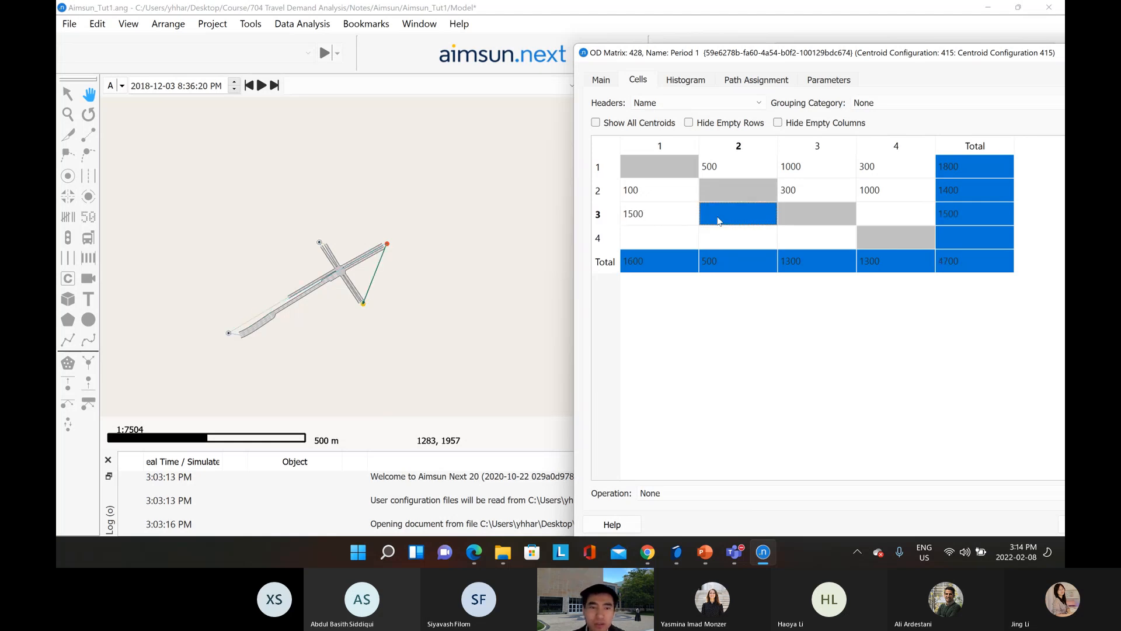
text(200)
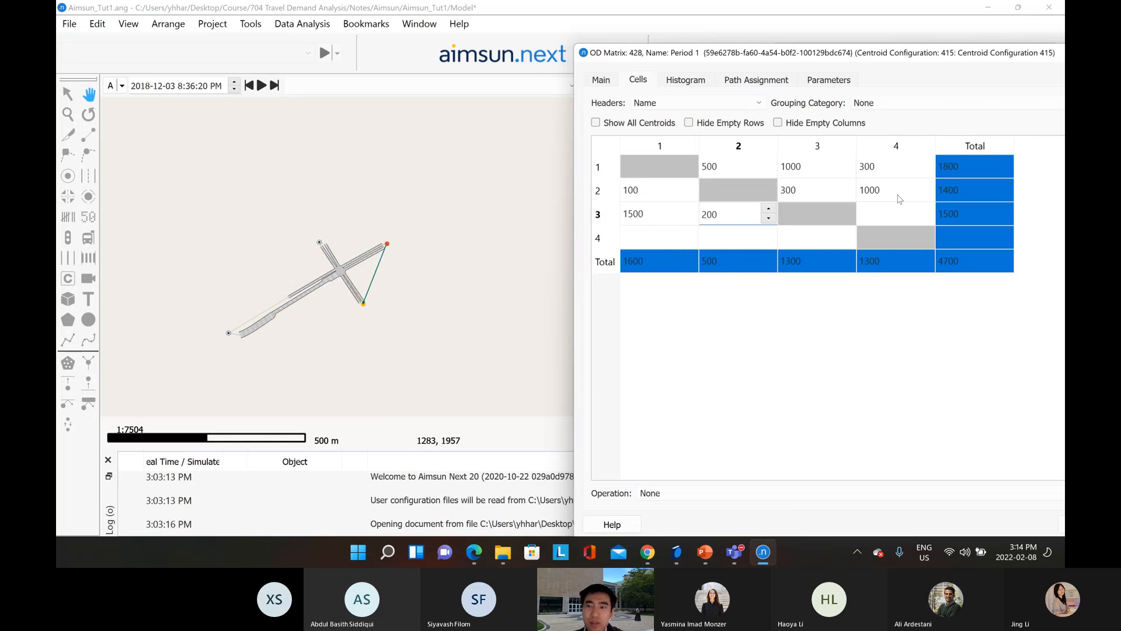
click(900, 211)
text(300)
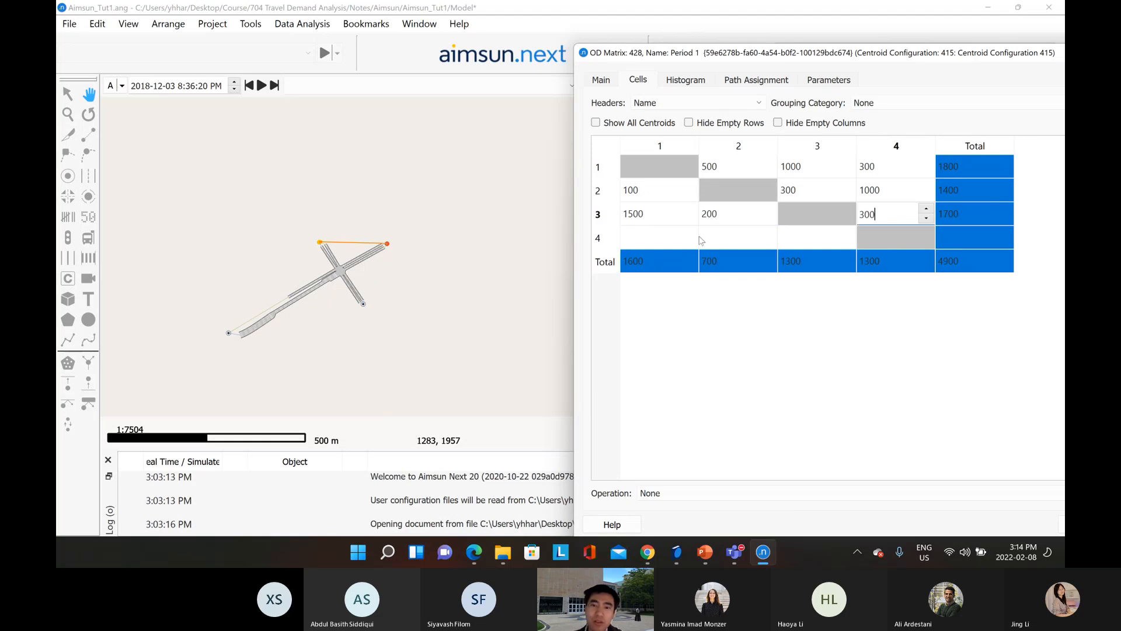
Set the trips from centroid 4 to 100, 800 and 200 for centroids 1, 2 and 3, and accept the Period 1 matrix
click(666, 243)
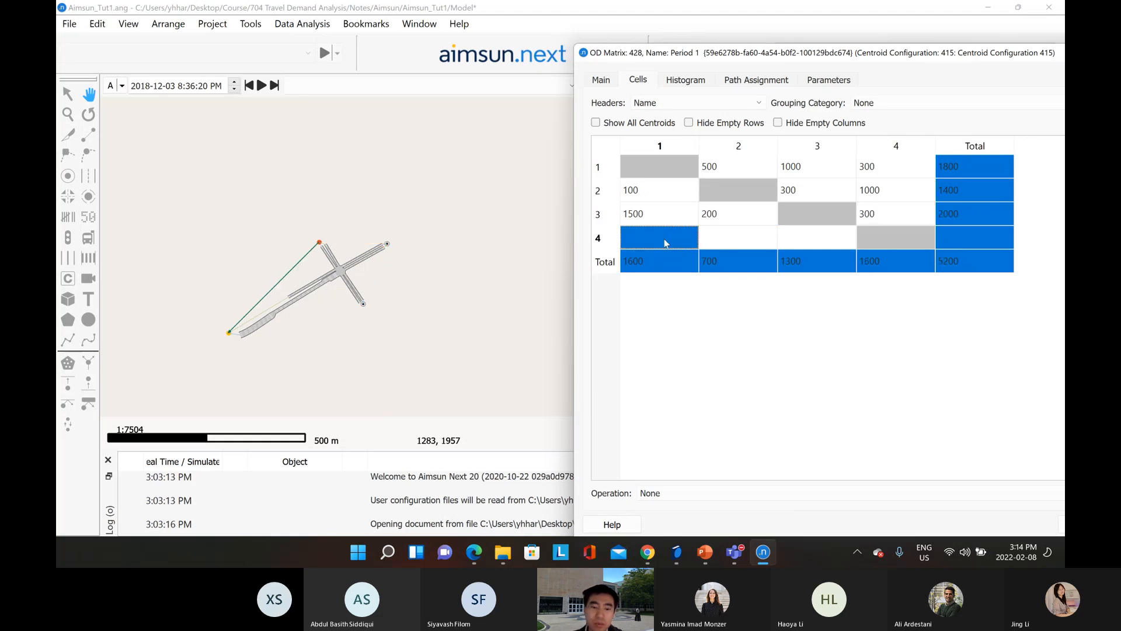
text(100)
click(726, 242)
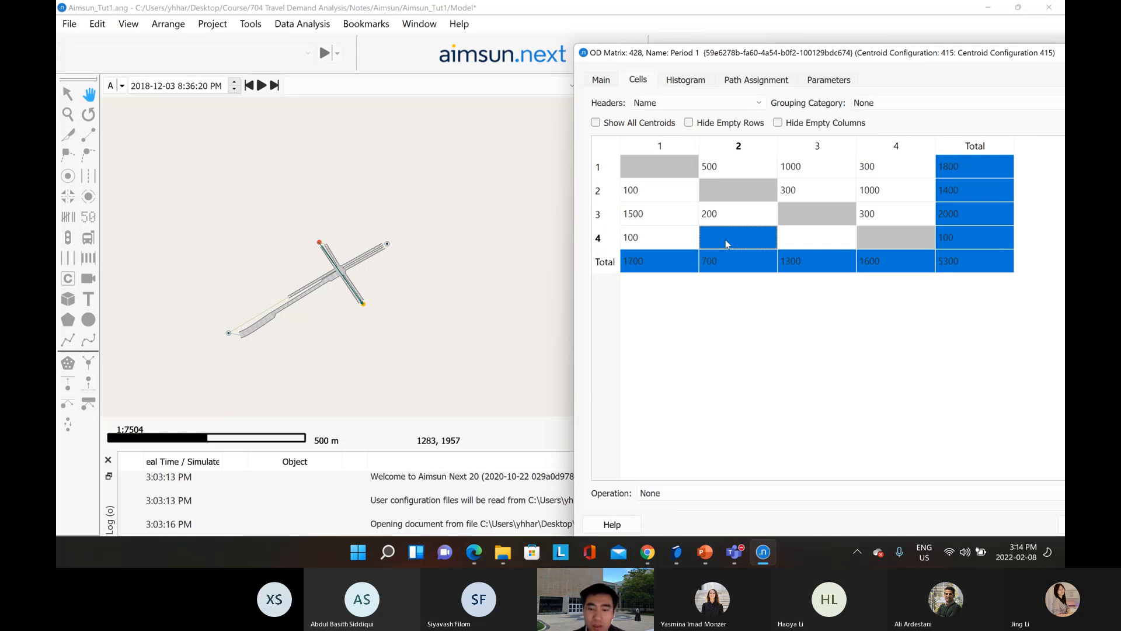
text(800)
click(828, 242)
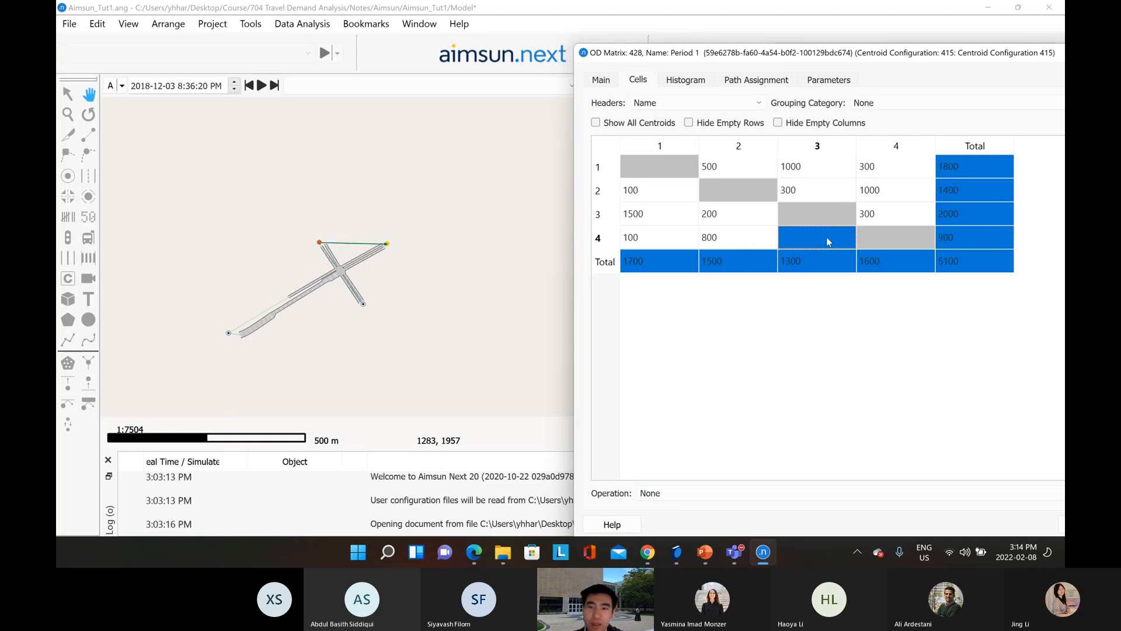
text(200)
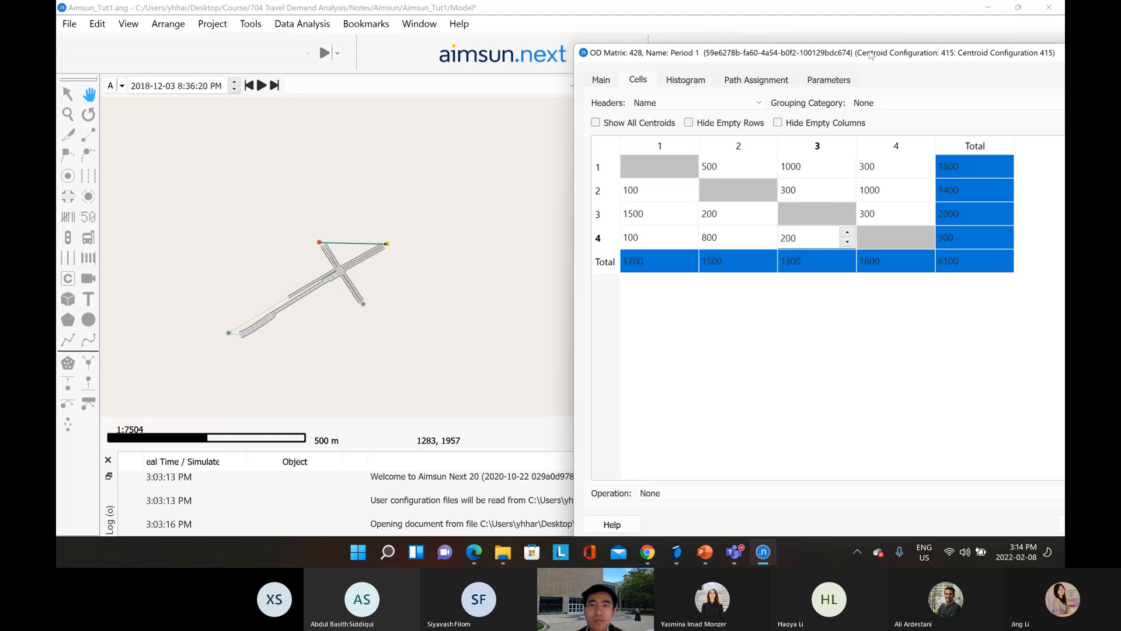
drag(869, 50, 584, 42)
click(596, 340)
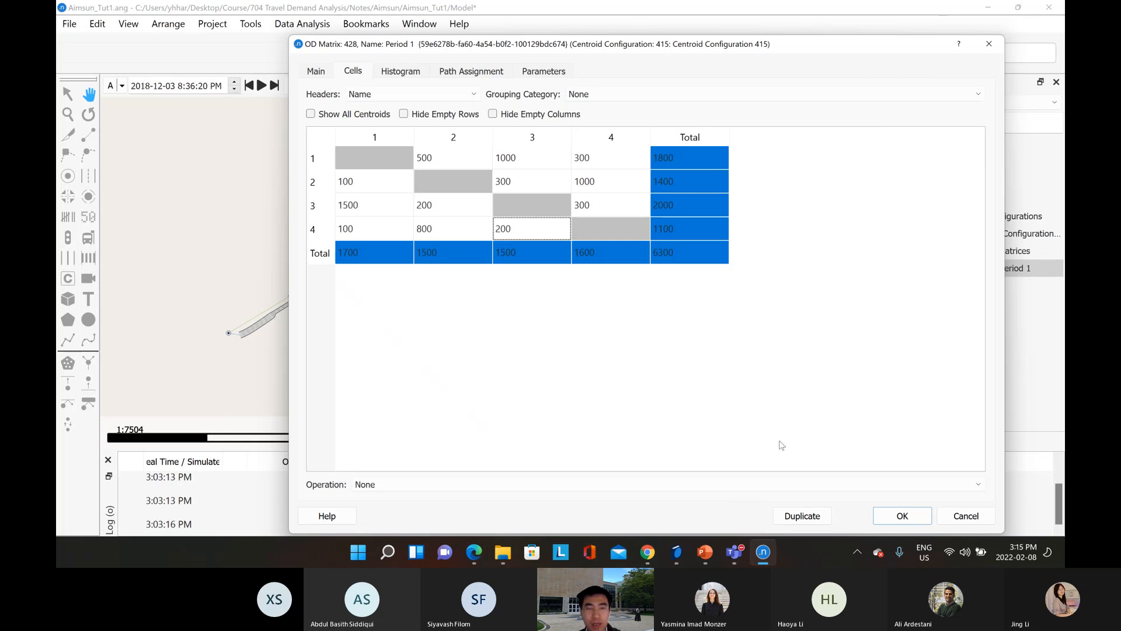
click(890, 522)
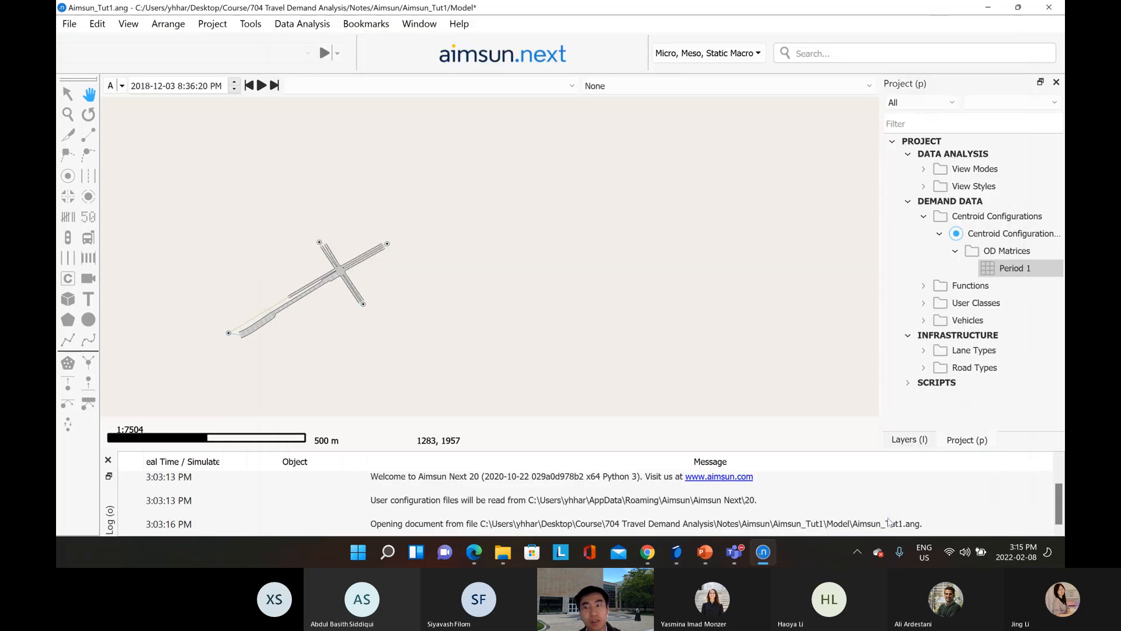
Add a second OD matrix to the existing centroid configuration and open its properties
click(1017, 268)
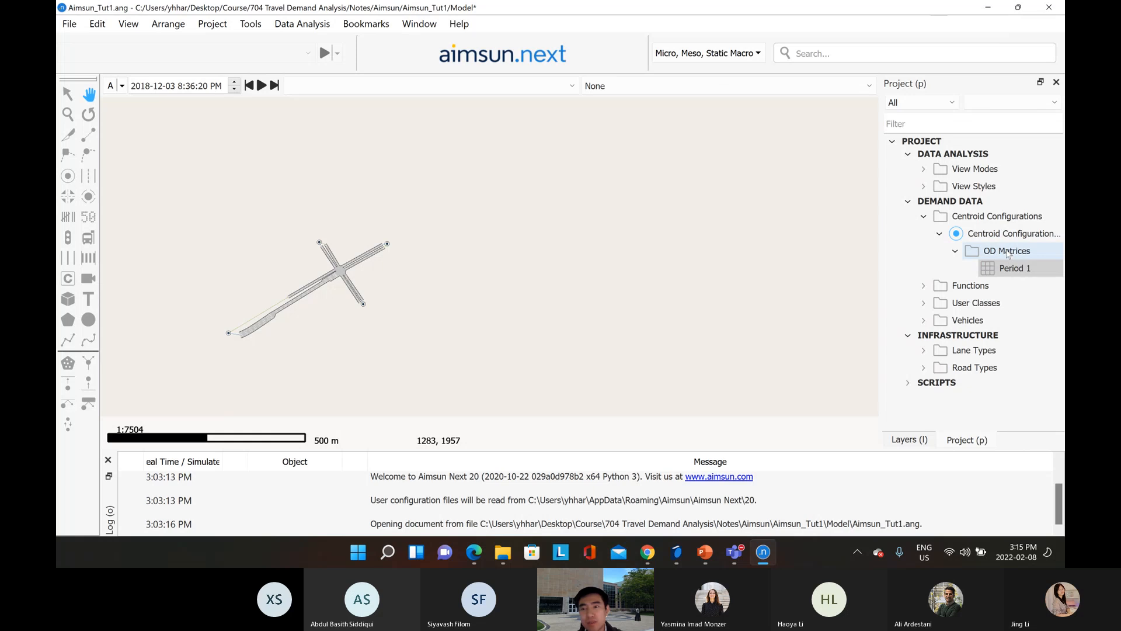
right_click(1006, 254)
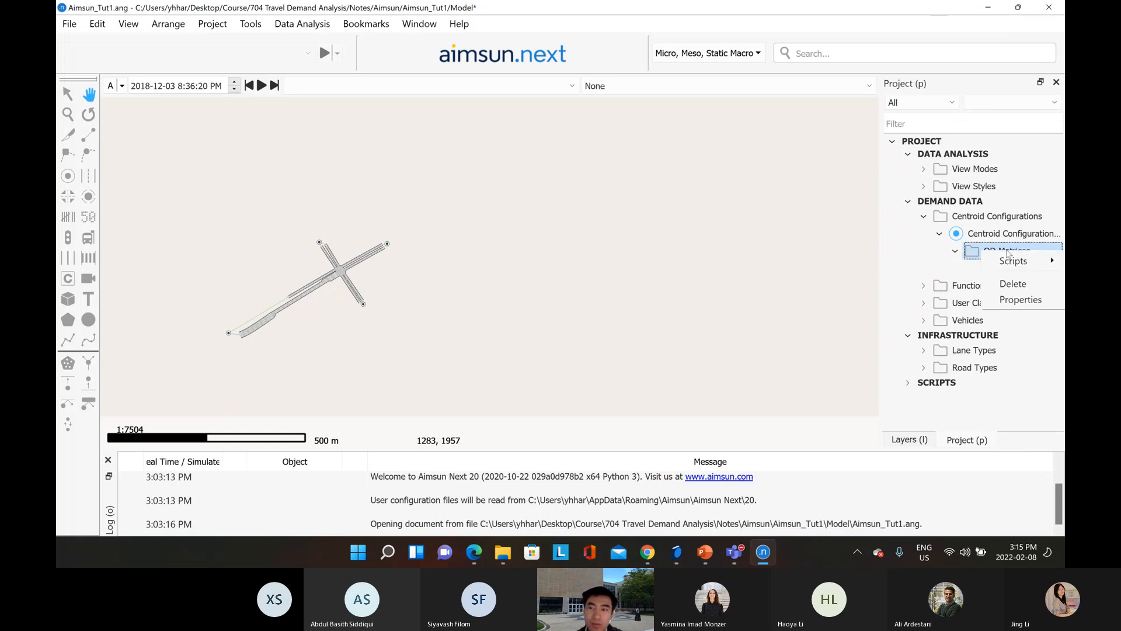
click(997, 234)
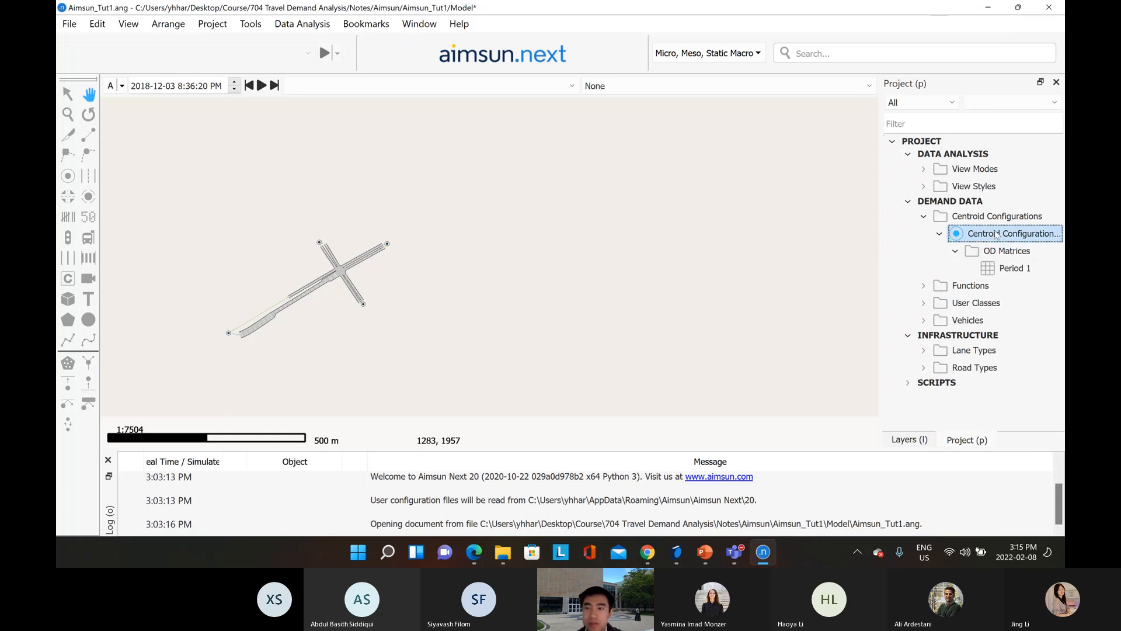
right_click(996, 234)
mouse_move(934, 238)
click(855, 243)
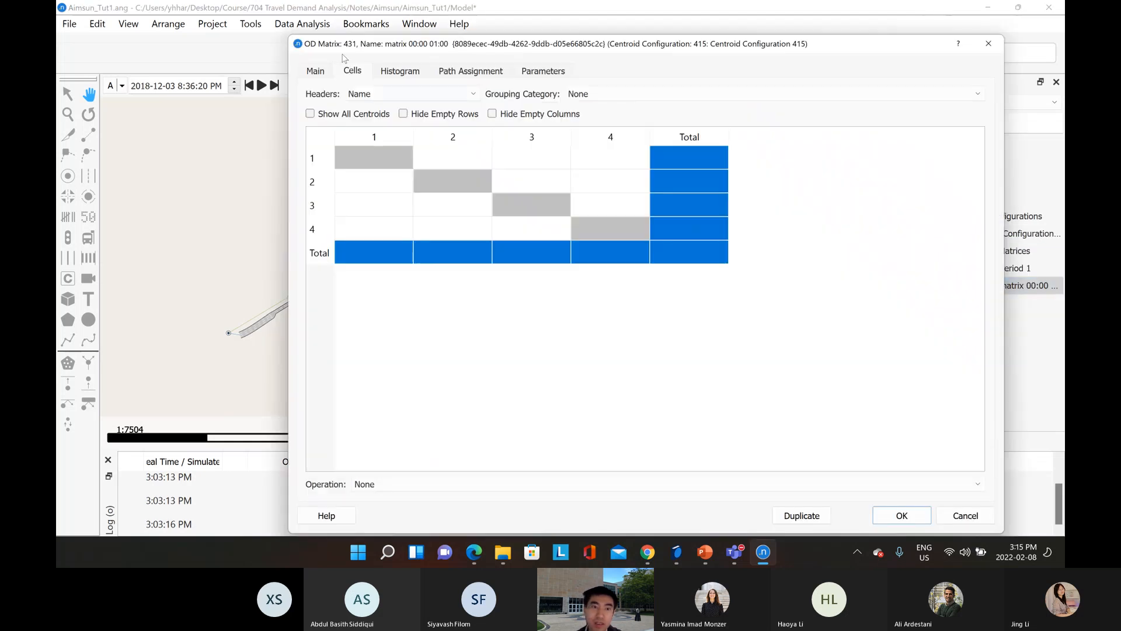
Name the new matrix Period 2, with external ID 2 and vehicle type Taxi
click(323, 71)
drag(495, 94, 331, 99)
text(Period 2)
click(781, 94)
text(2)
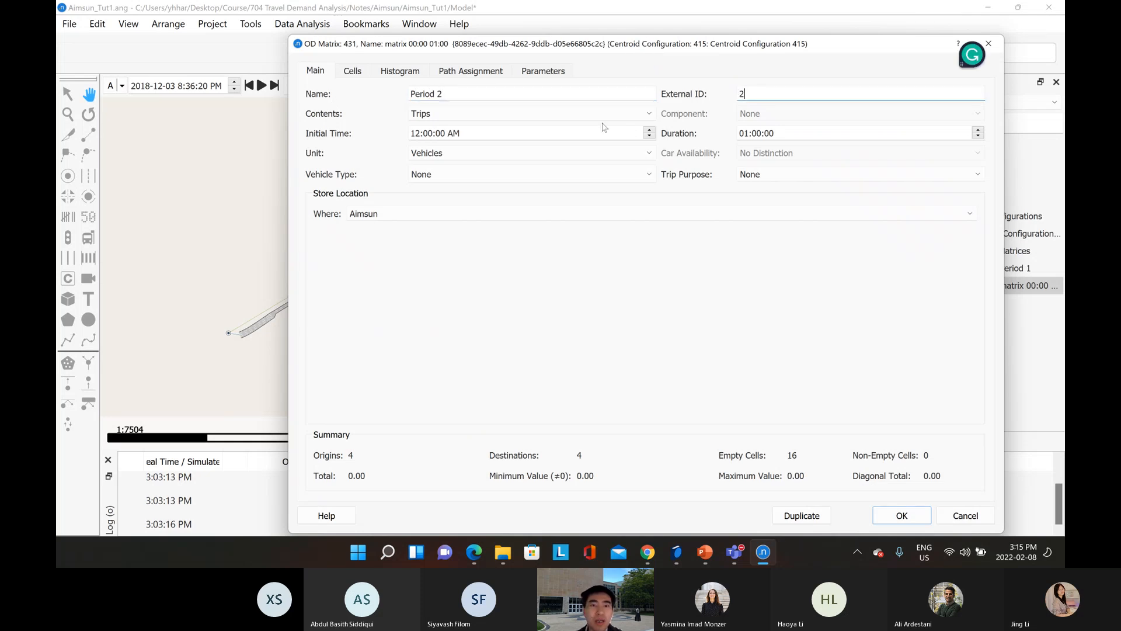
click(594, 172)
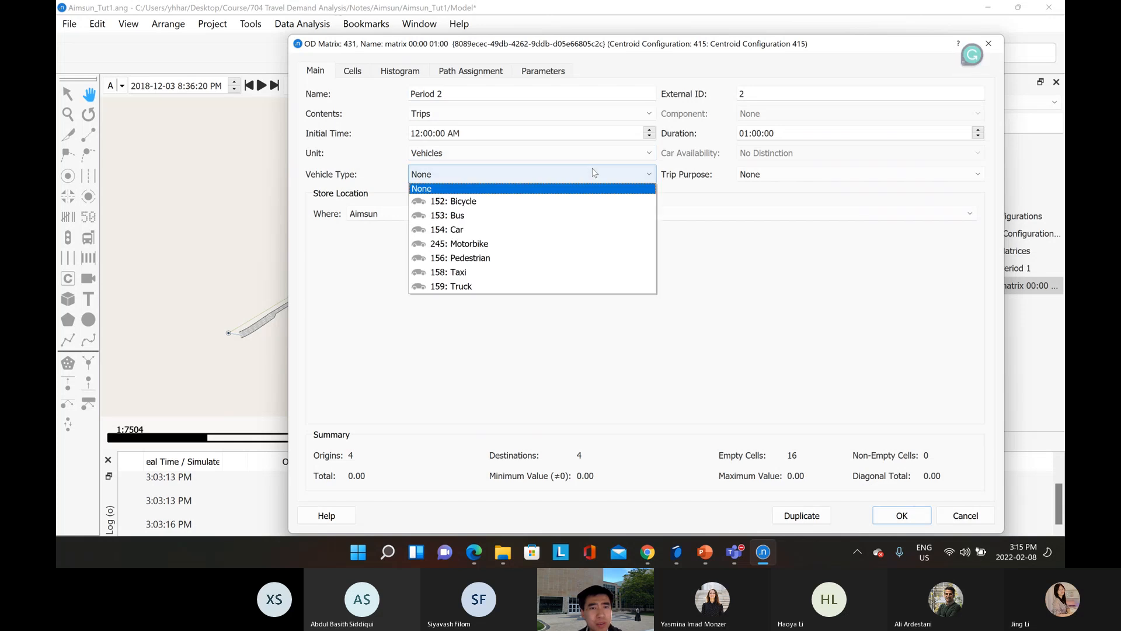
click(508, 273)
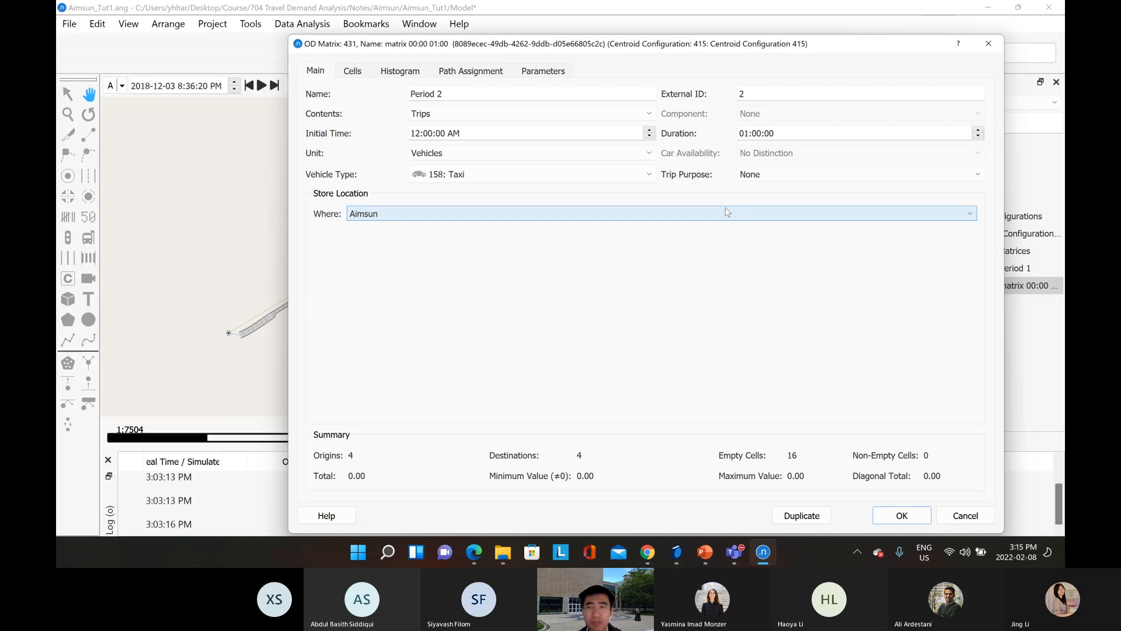
In the Period 2 cells, set the trips from centroid 1 to 50 for centroid 2 and 100 for centroid 3
click(351, 71)
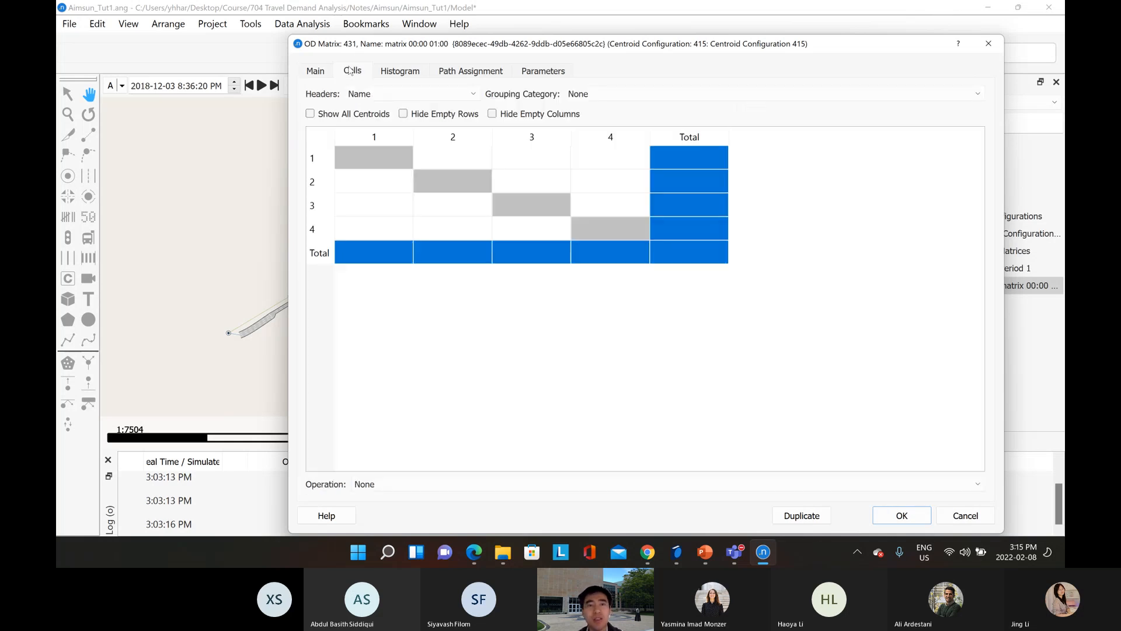
click(457, 161)
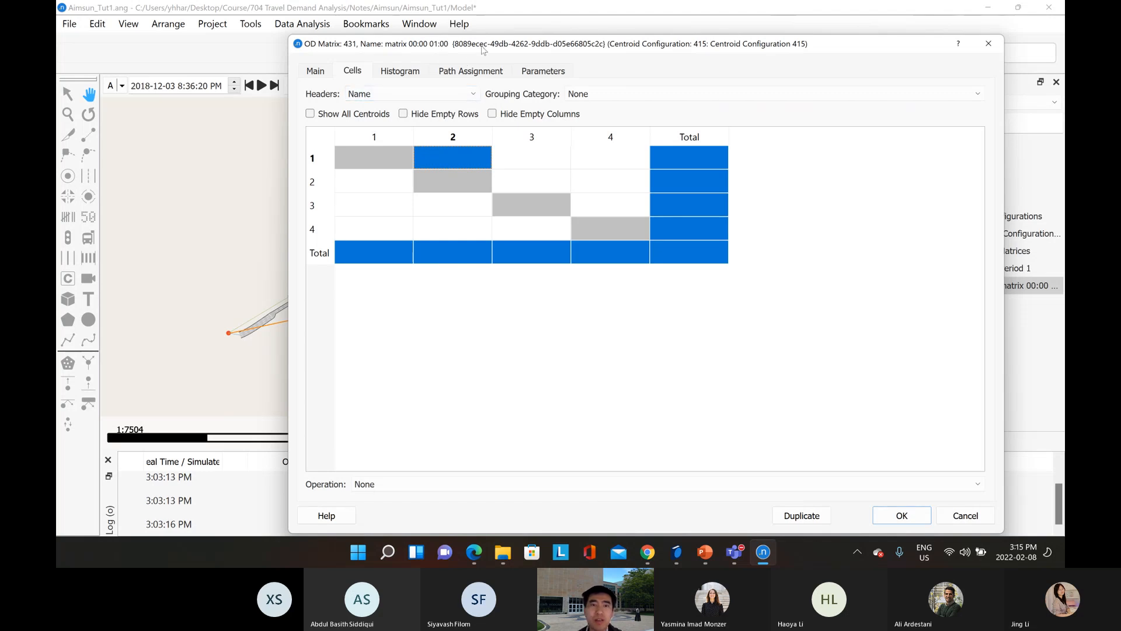
drag(486, 49, 623, 81)
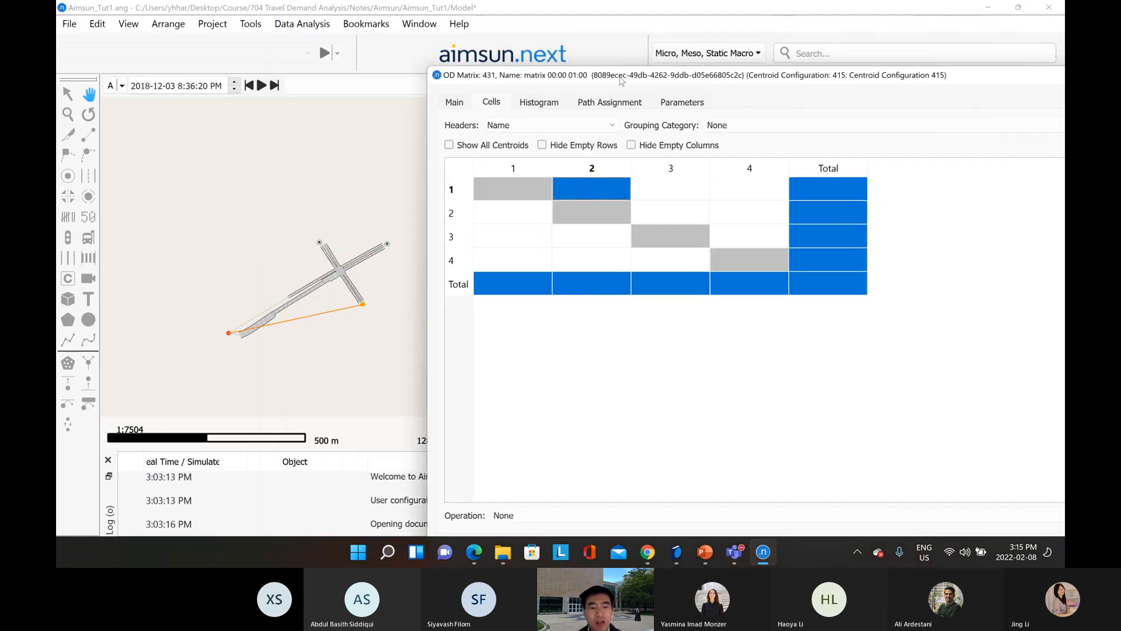
text(500)
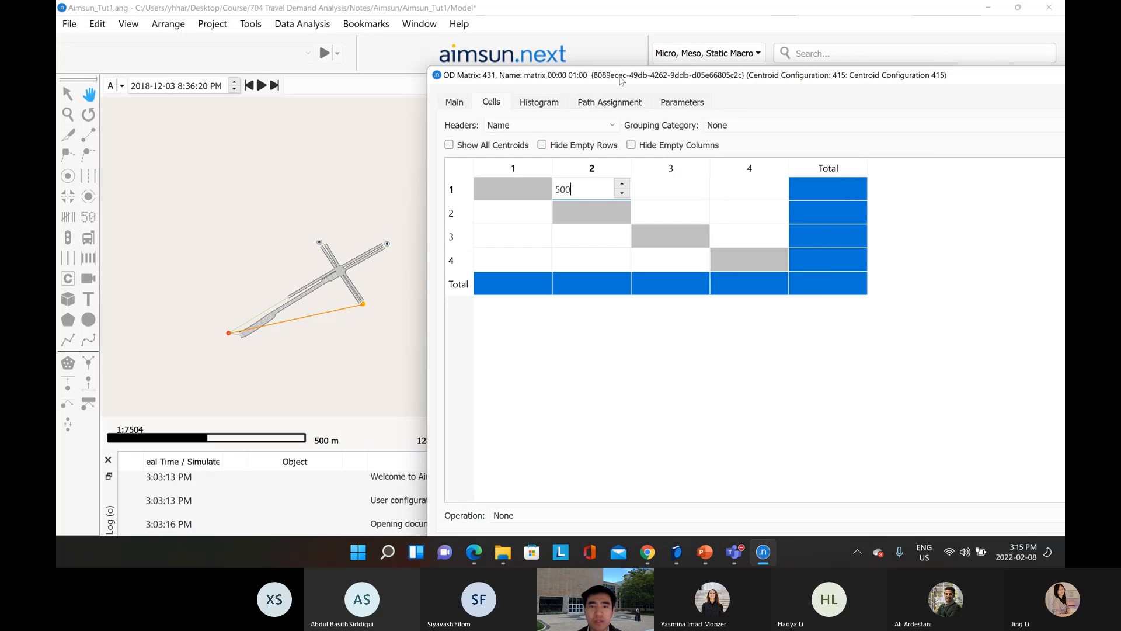
click(650, 202)
text(50)
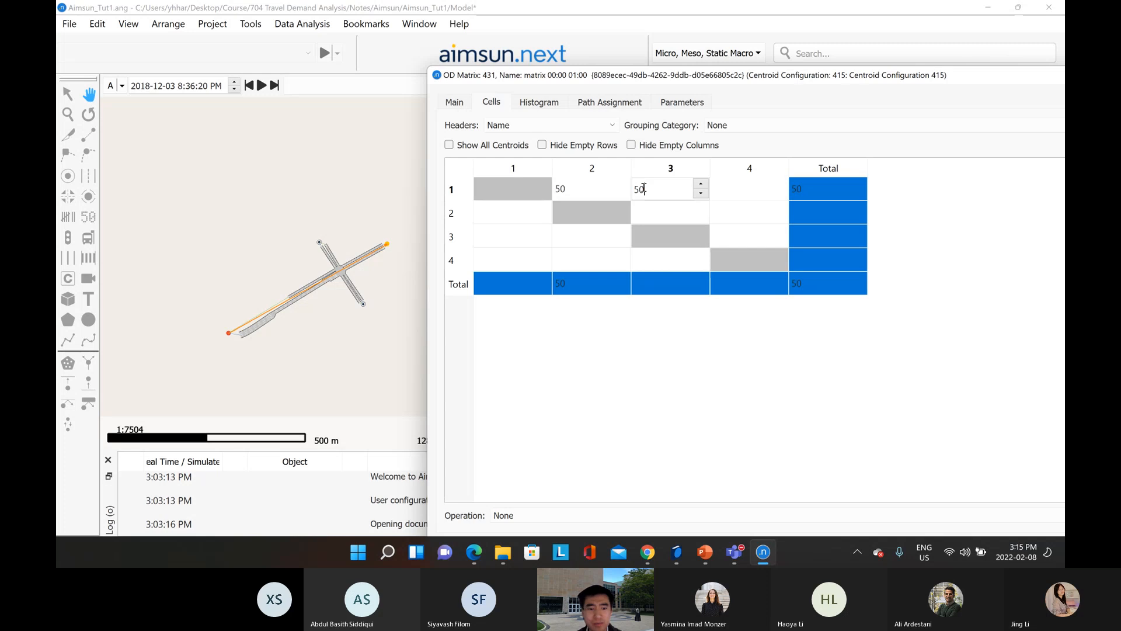
key(BackSpace)
key(BackSpace)
text(100)
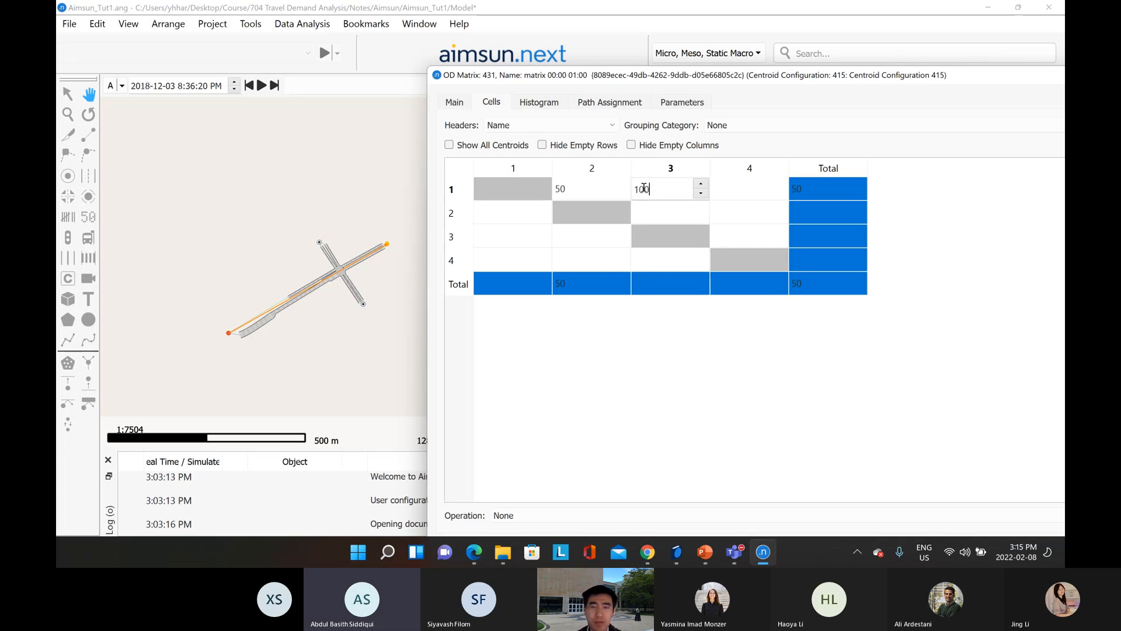
click(729, 199)
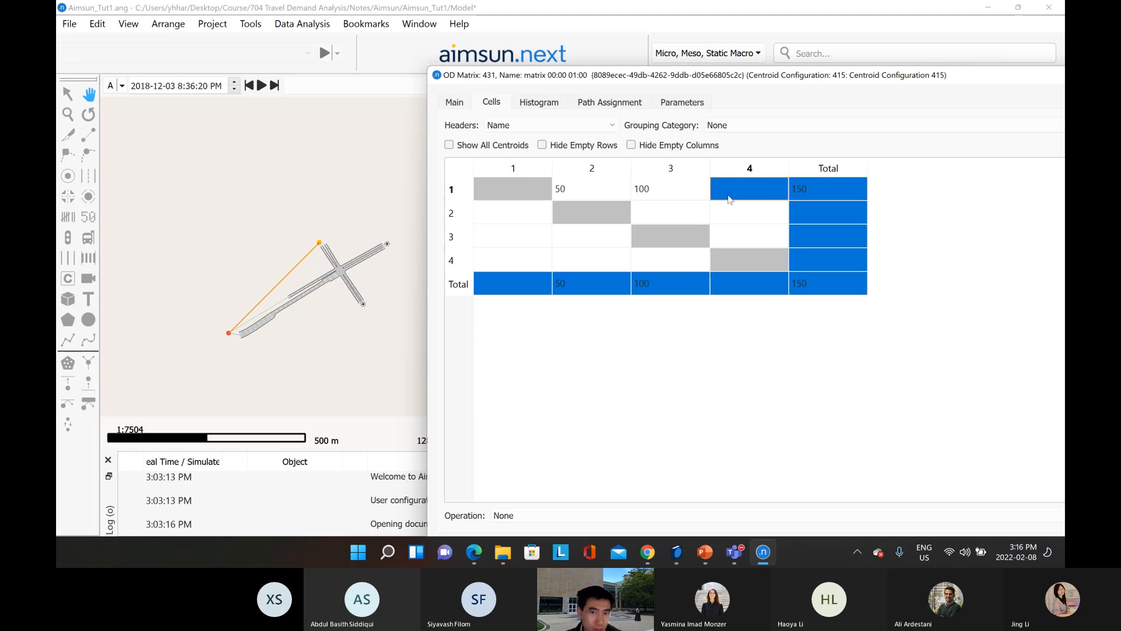
click(529, 187)
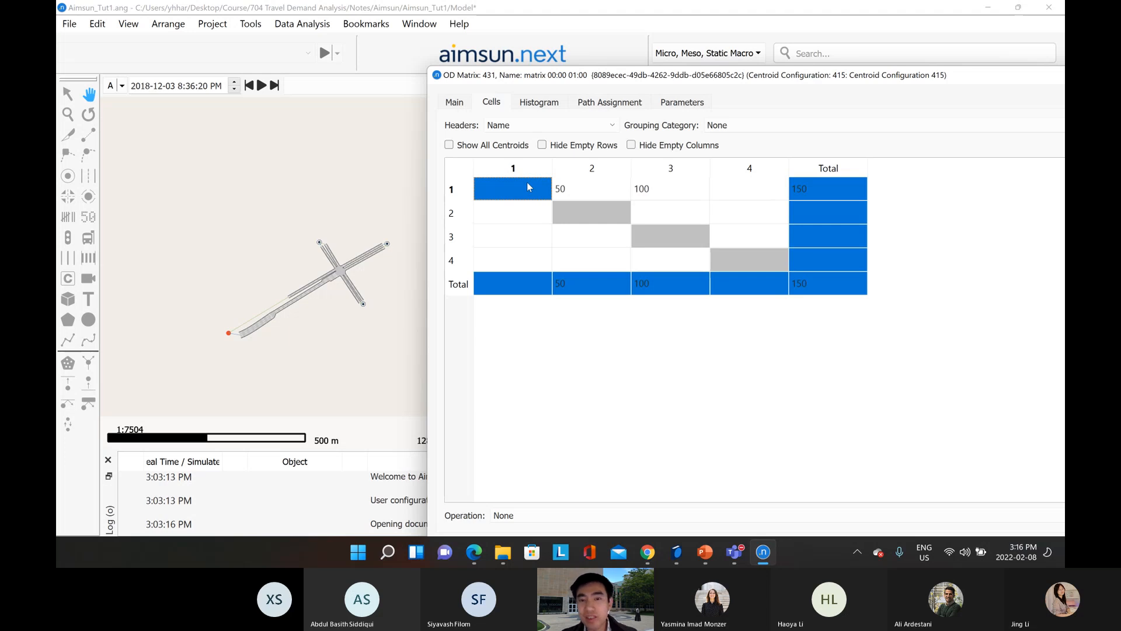
click(586, 212)
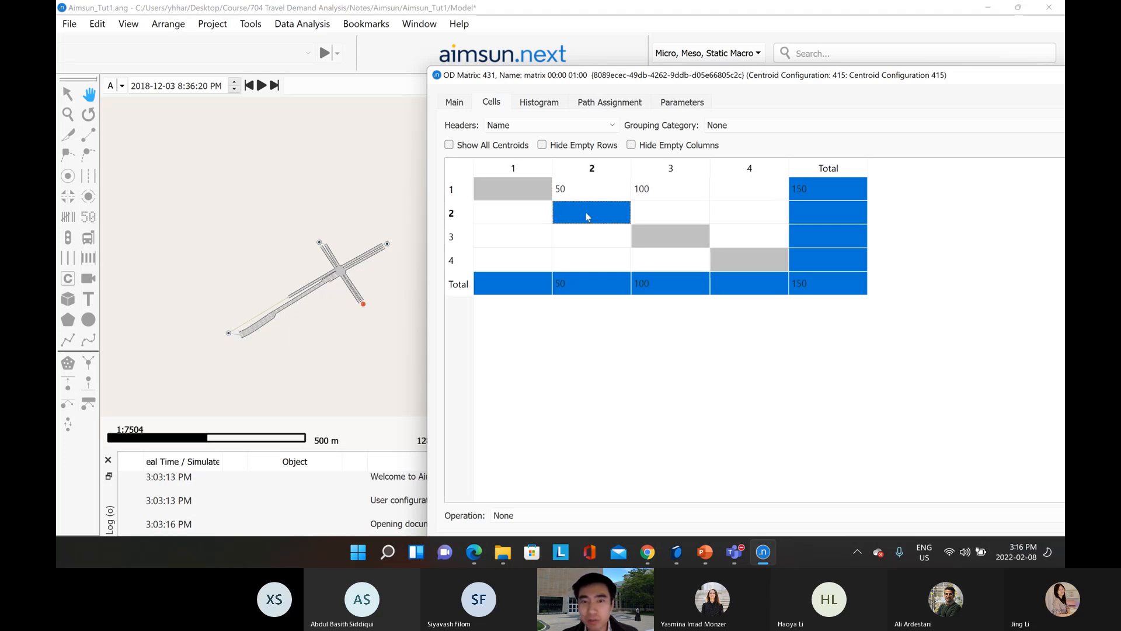
click(672, 235)
click(754, 260)
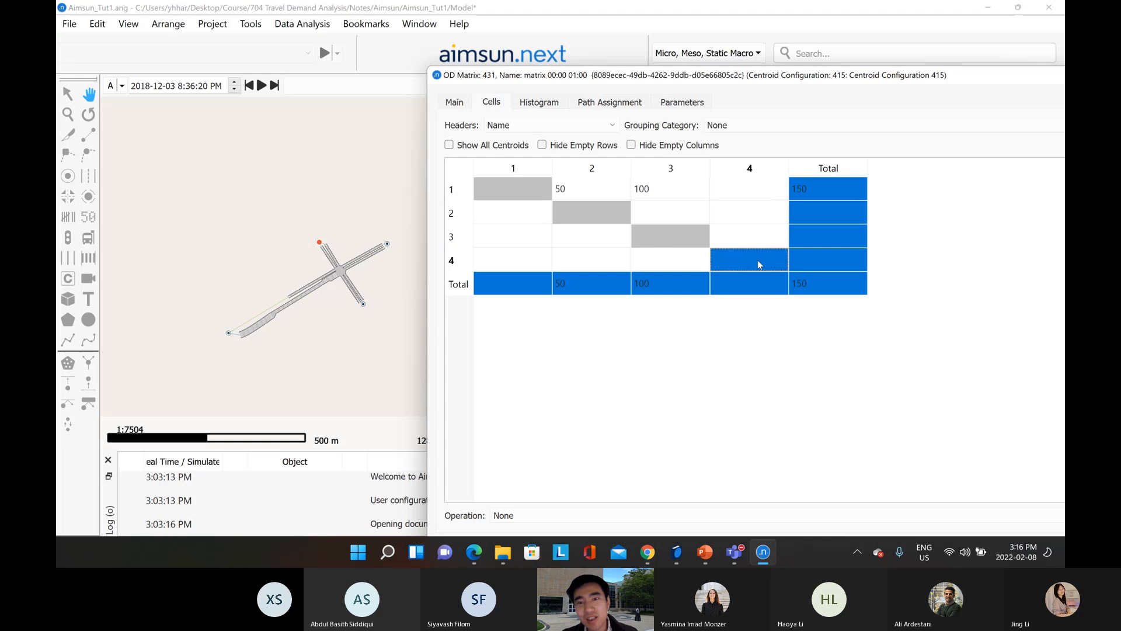
click(655, 237)
click(573, 220)
click(484, 184)
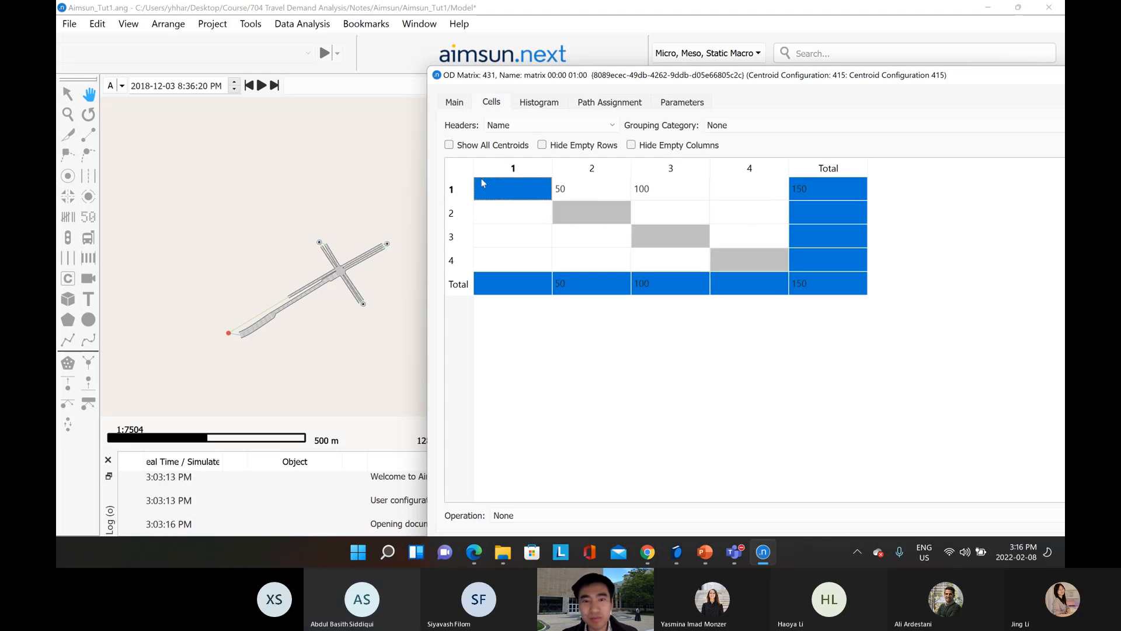
click(587, 210)
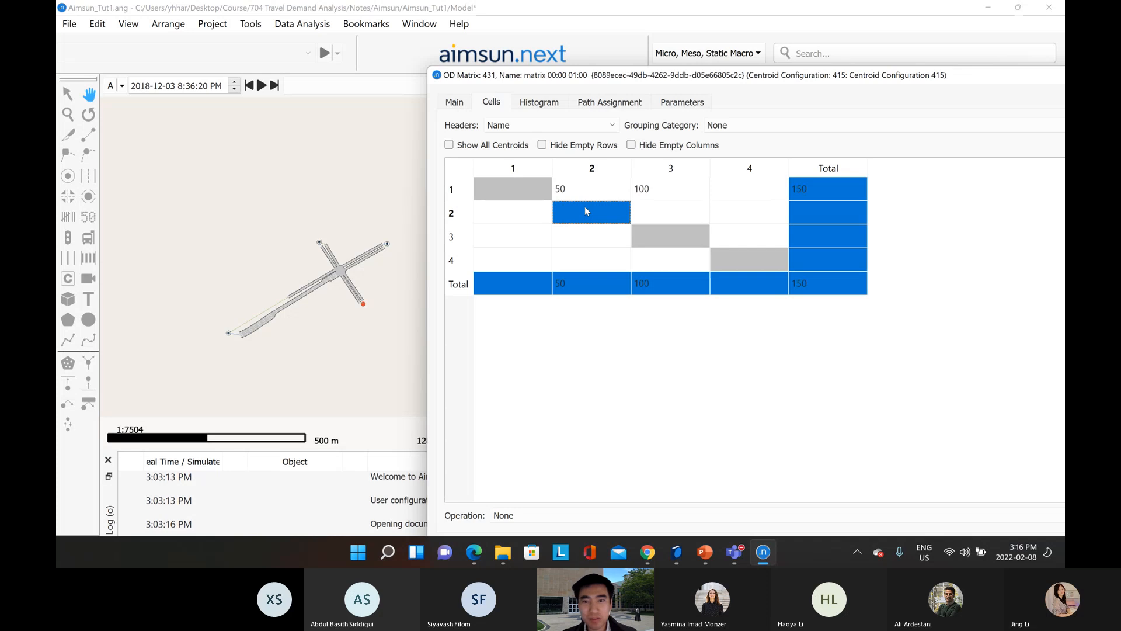
Set the Period 2 trips from centroid 1 to centroid 4 to 30
click(749, 190)
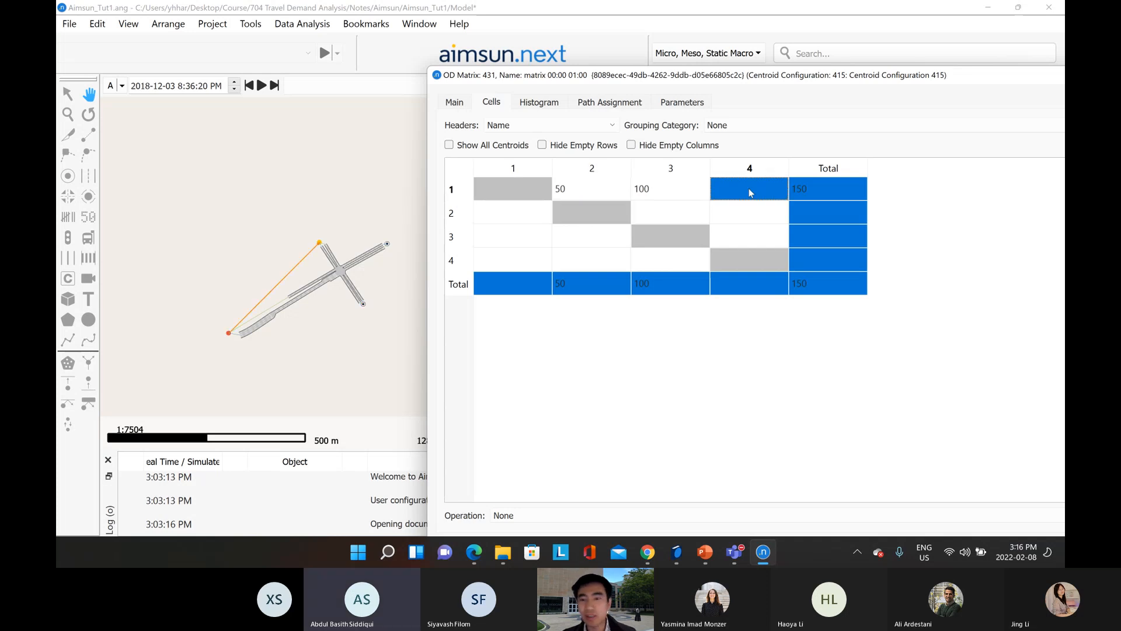
double_click(749, 189)
text(30)
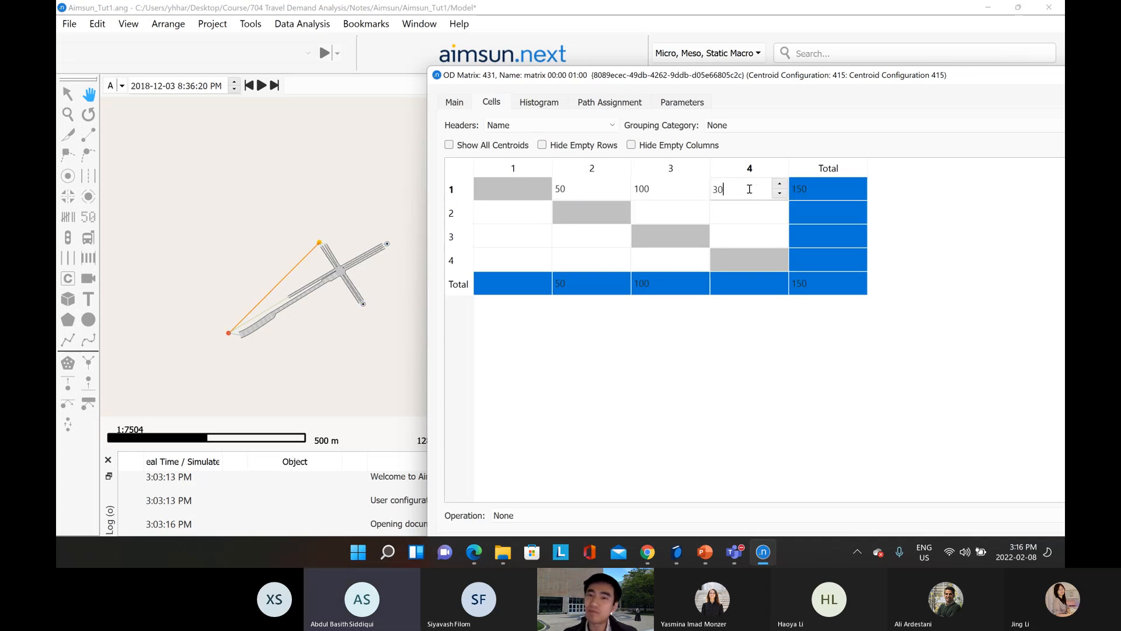
click(681, 221)
Set the trips from centroid 2 to 10, 20 and 40 for centroids 1, 3 and 4
click(520, 213)
text(100)
key(BackSpace)
click(695, 211)
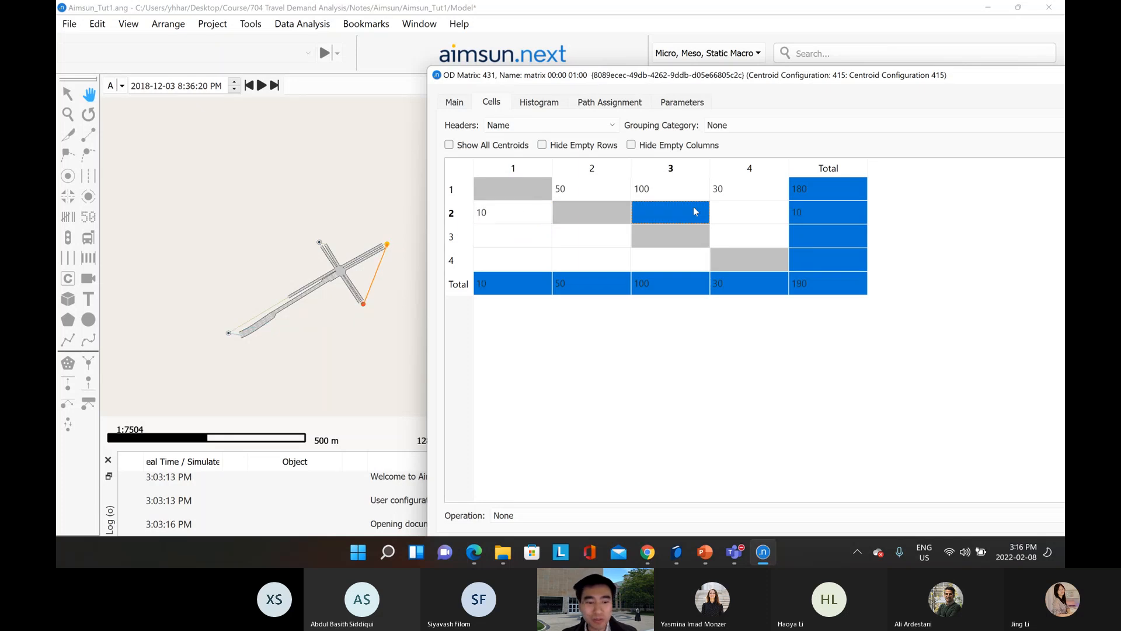
text(20)
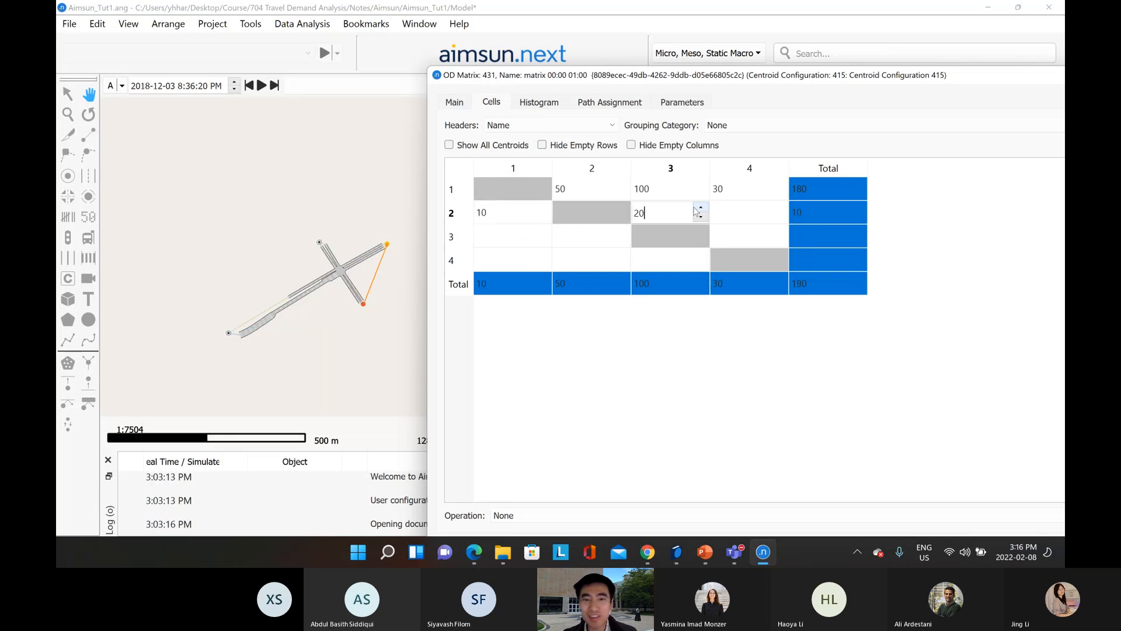
click(763, 218)
text(40)
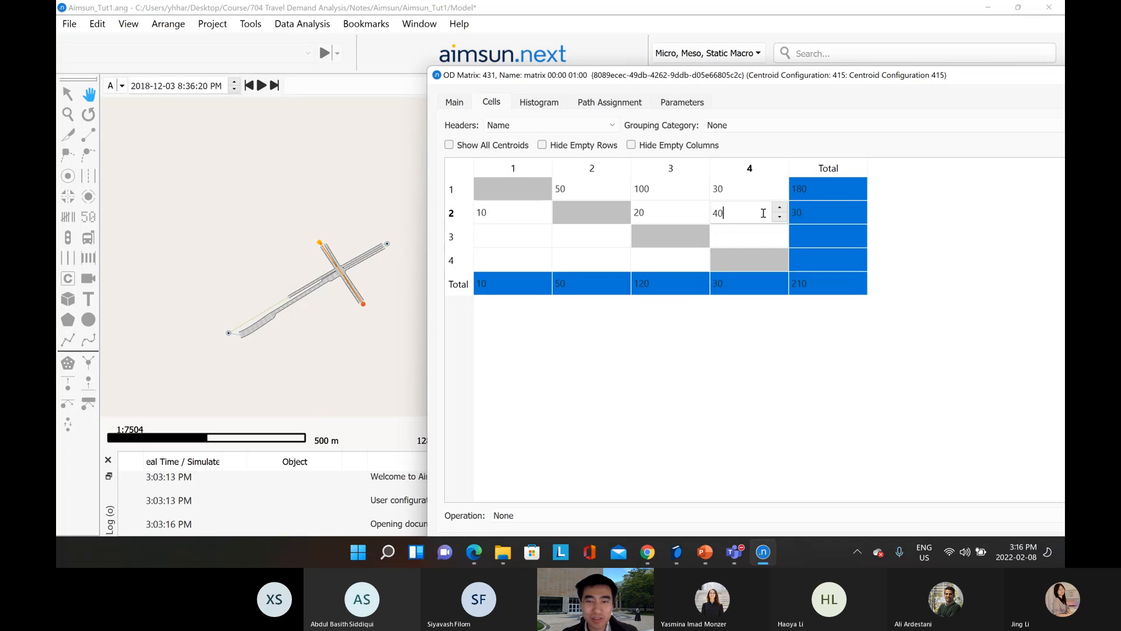
Set the trips from centroid 3 to 10 for each of centroids 1, 2 and 4
click(533, 236)
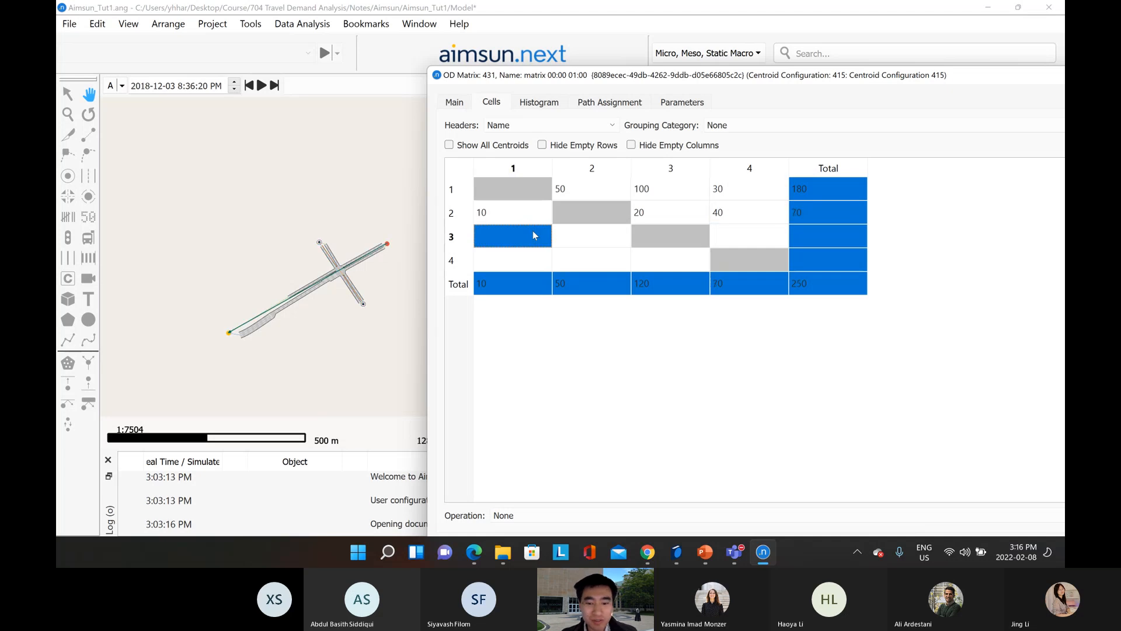
text(10)
click(577, 239)
text(10)
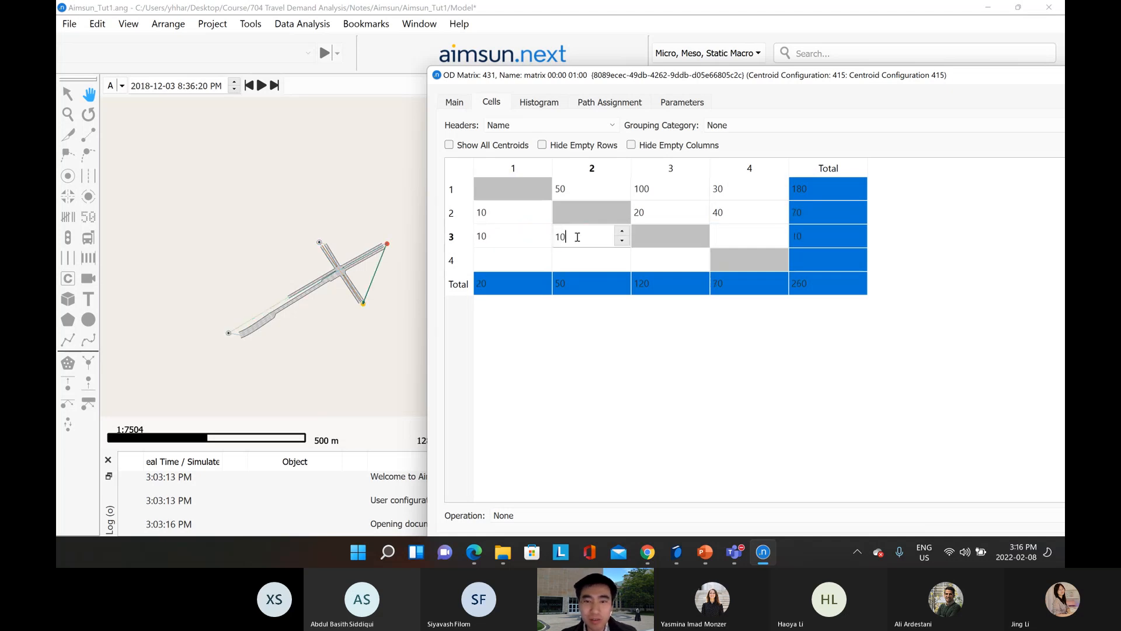
click(748, 235)
text(10)
Set the trips from centroid 4 to 20, 10 and 10 for centroids 1, 2 and 3, and accept the Period 2 matrix
click(500, 261)
text(20)
click(575, 264)
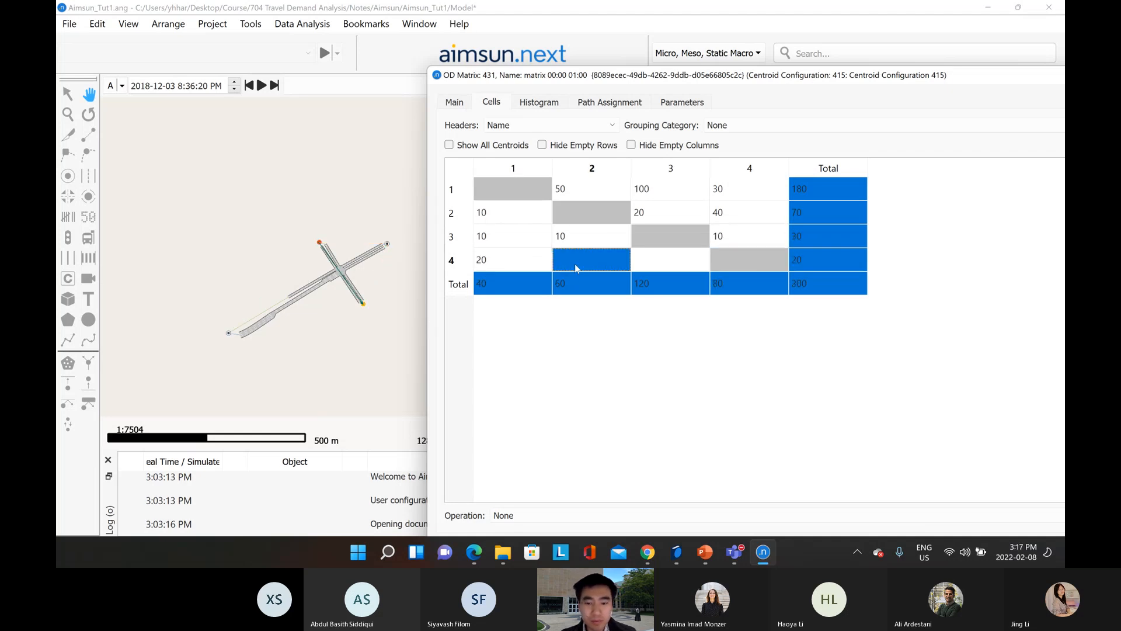
text(10)
click(658, 260)
text(10)
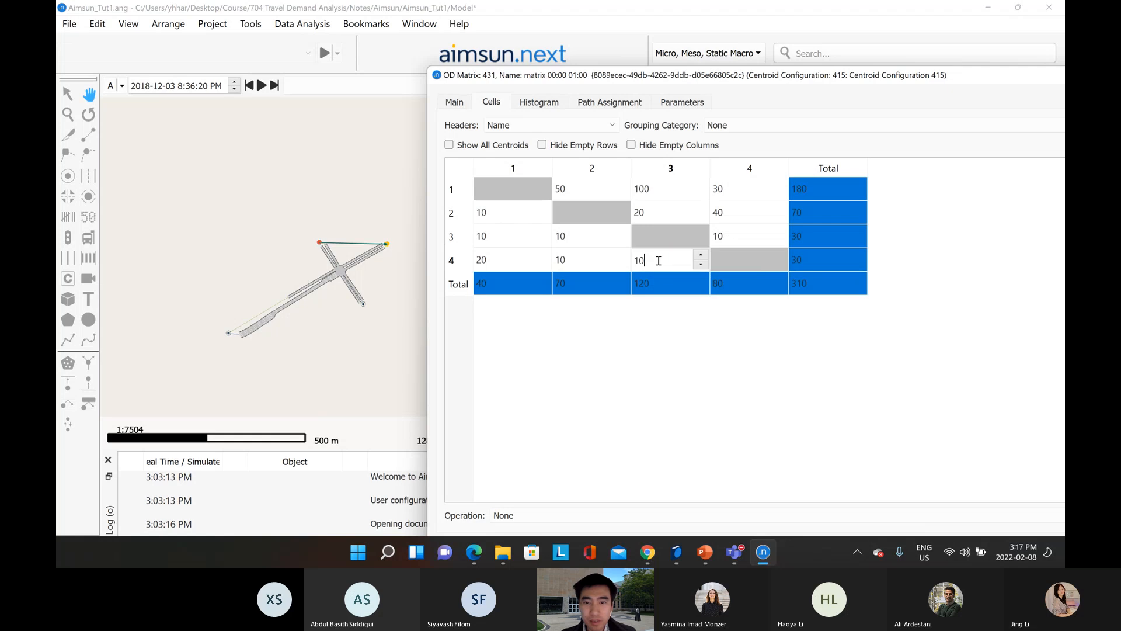
key(Return)
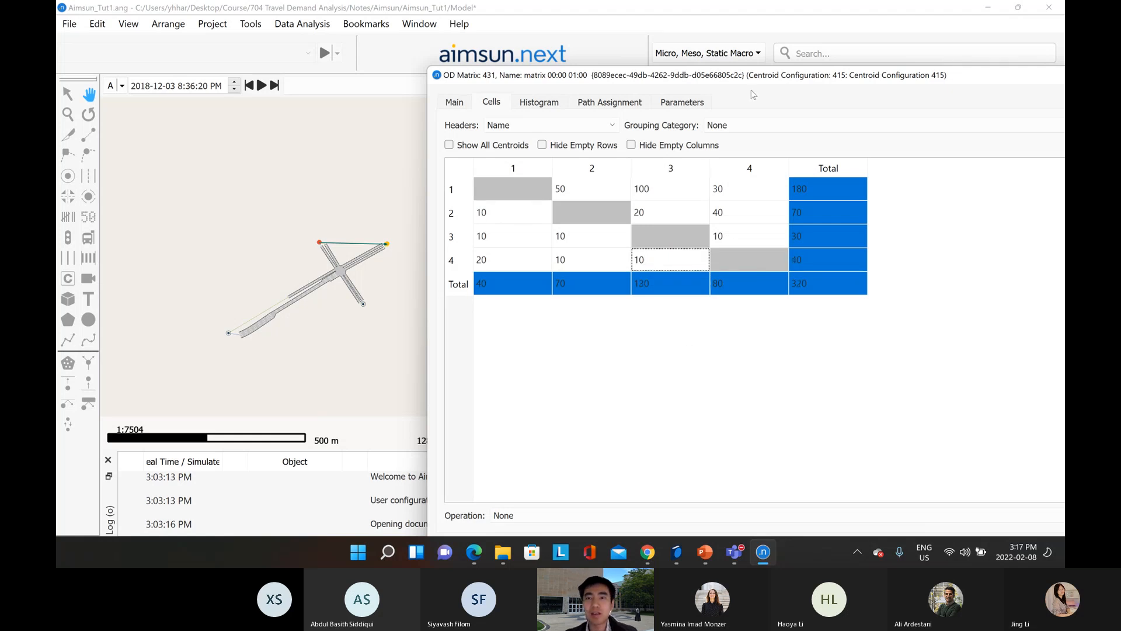
drag(751, 86, 476, 35)
click(766, 496)
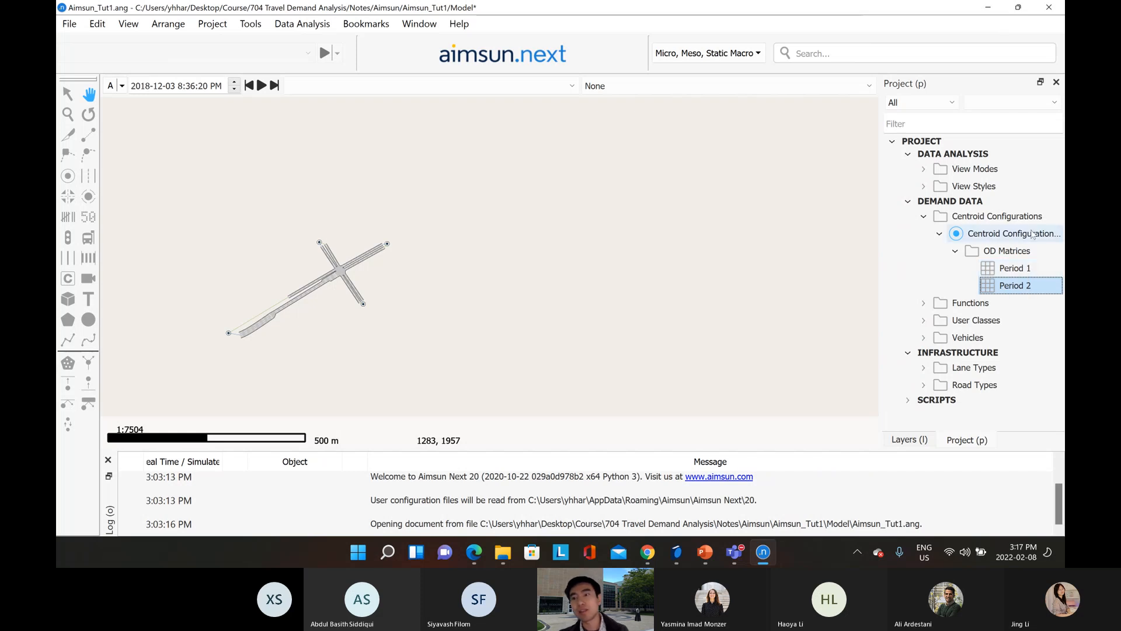
right_click(987, 217)
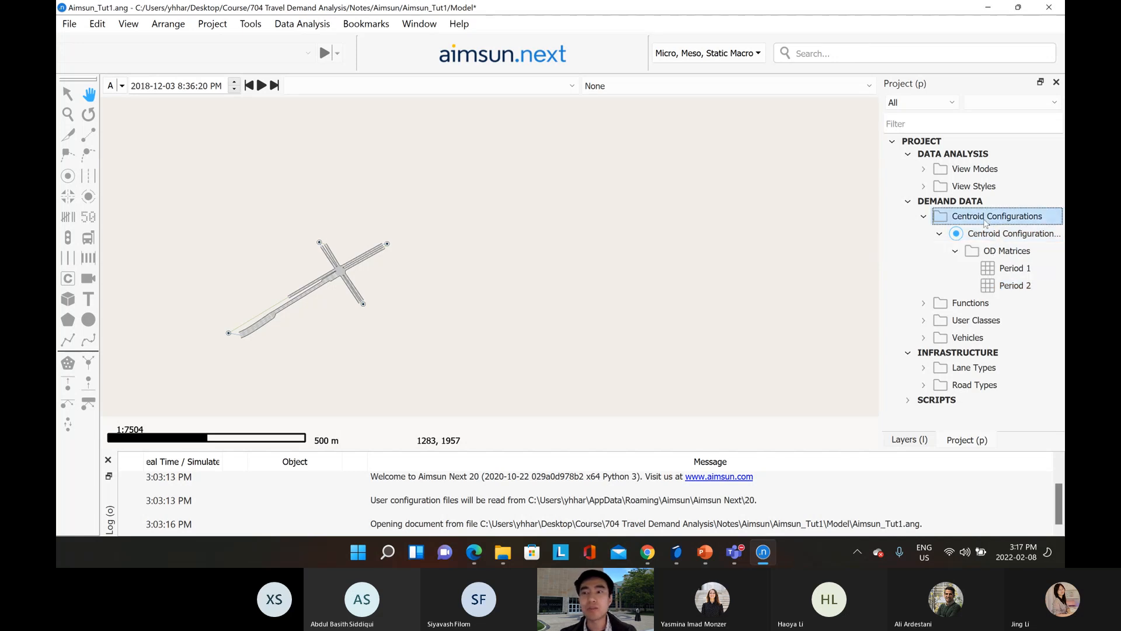
click(935, 201)
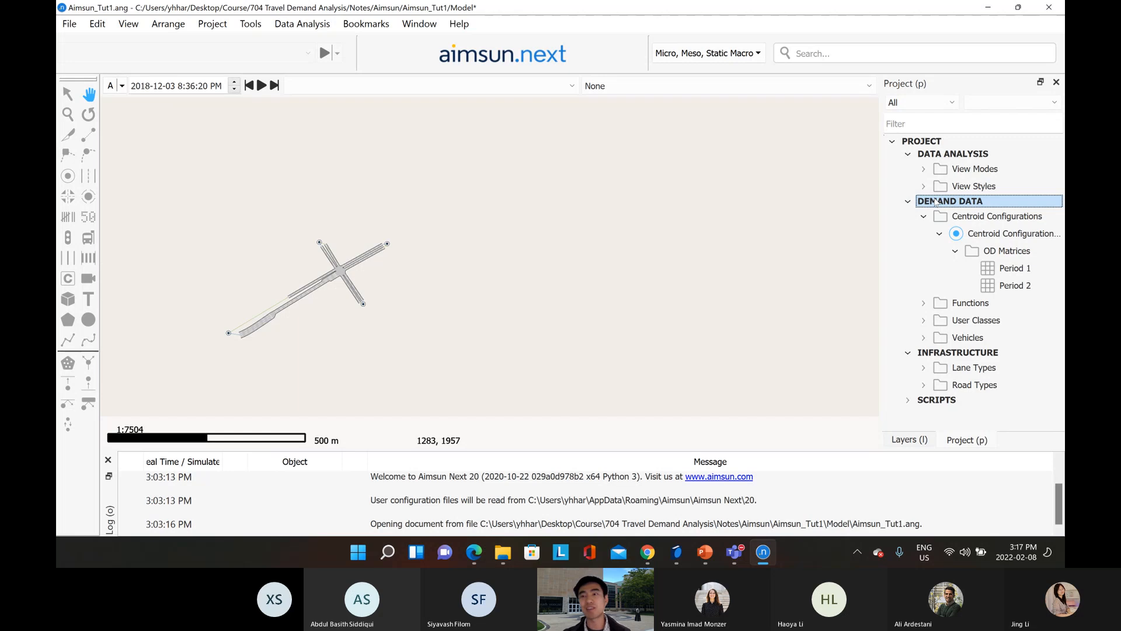
right_click(935, 202)
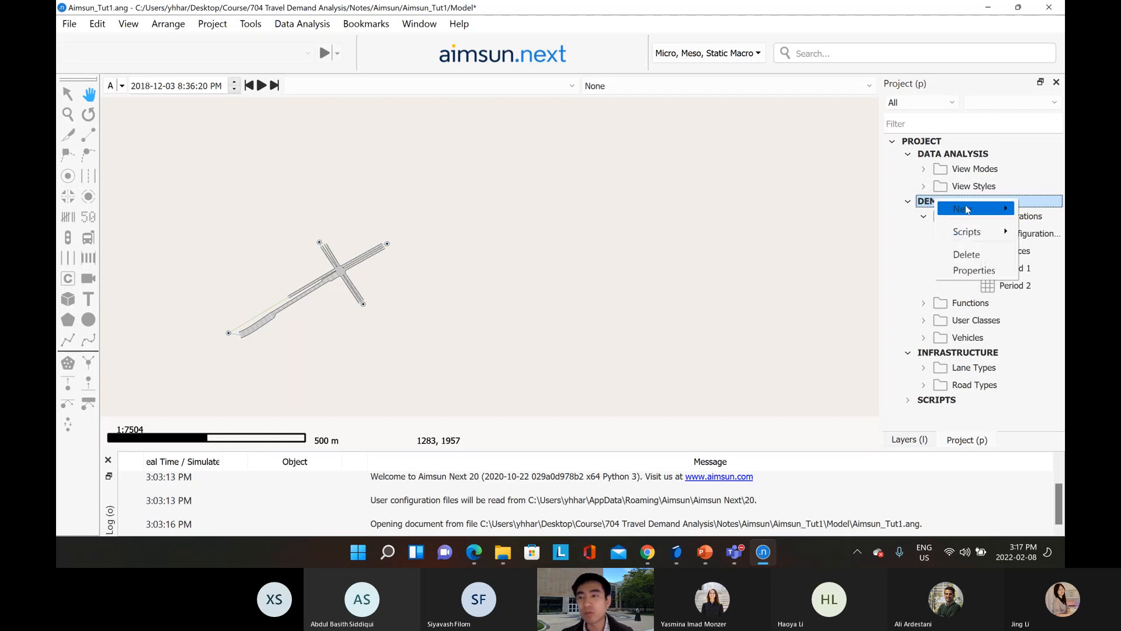
mouse_move(971, 211)
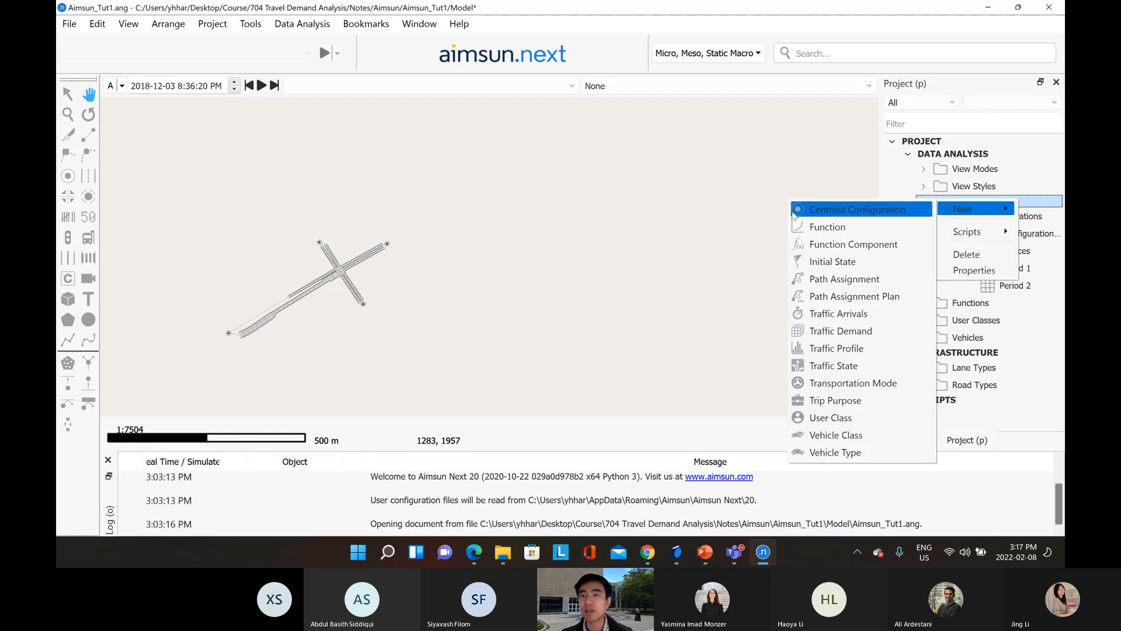
click(906, 185)
click(935, 202)
click(910, 203)
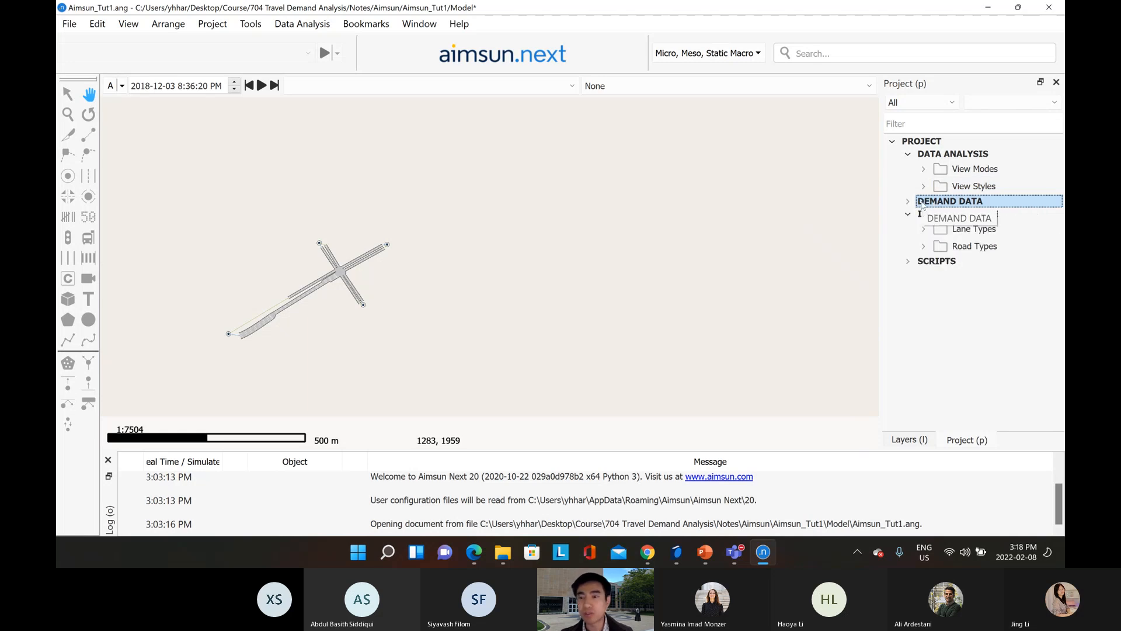
Create a new traffic demand in the project's demand data and rename it Test Demand 1
right_click(922, 203)
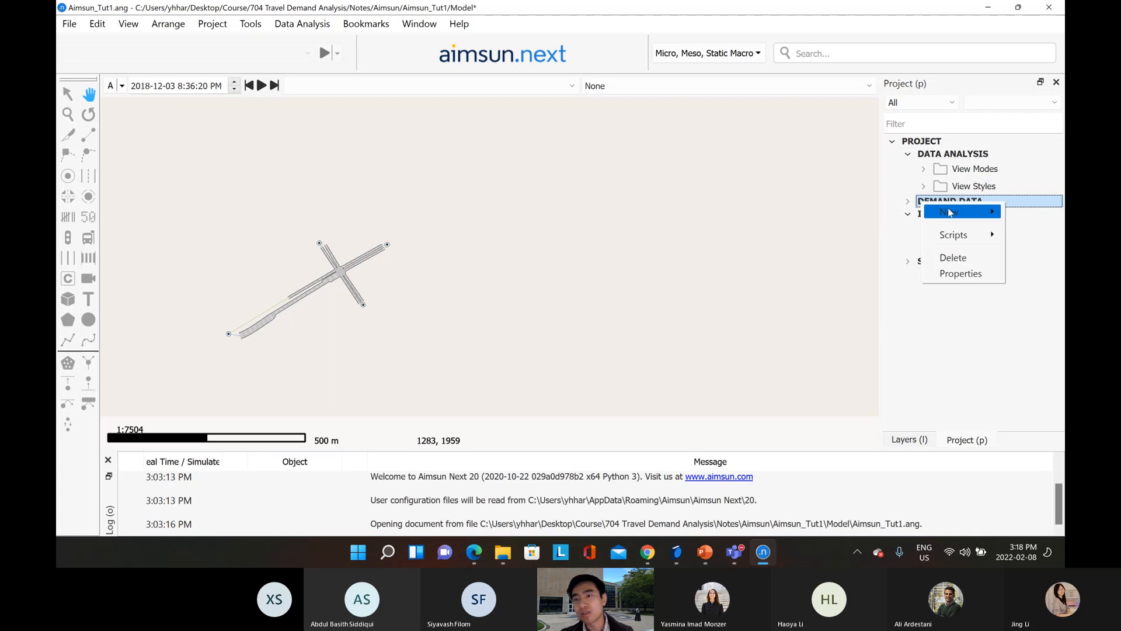
mouse_move(950, 213)
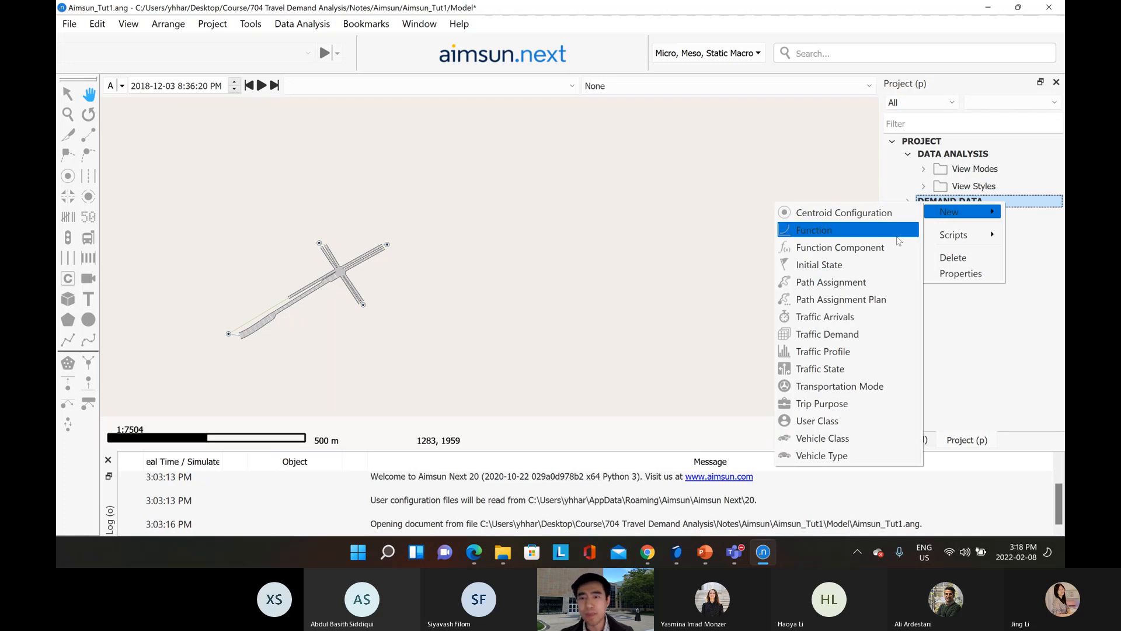
click(869, 331)
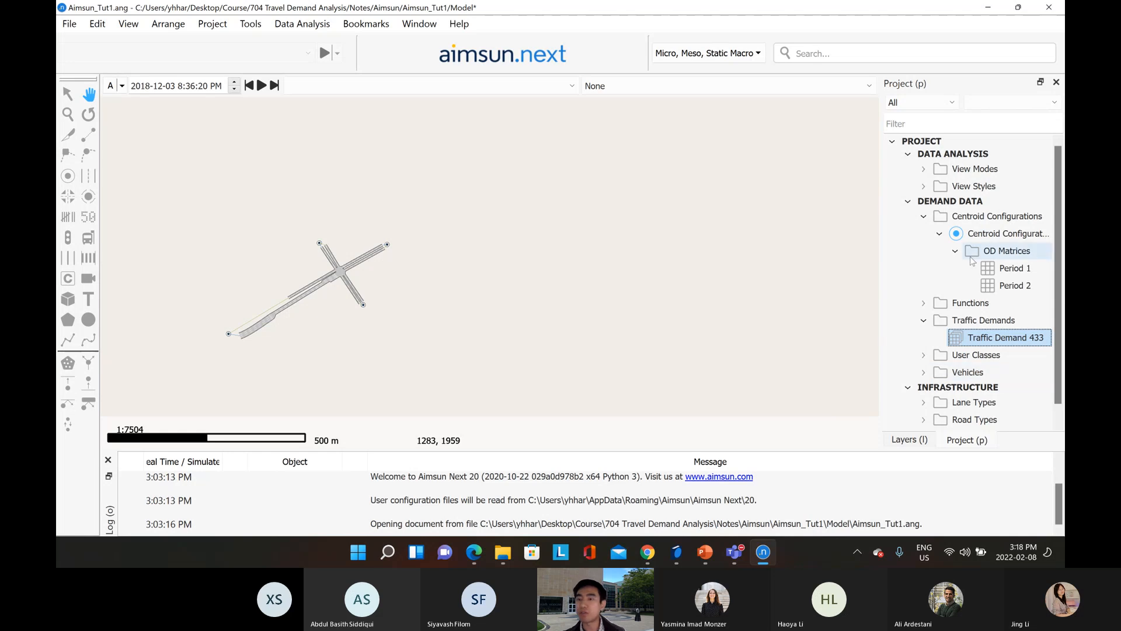
right_click(979, 342)
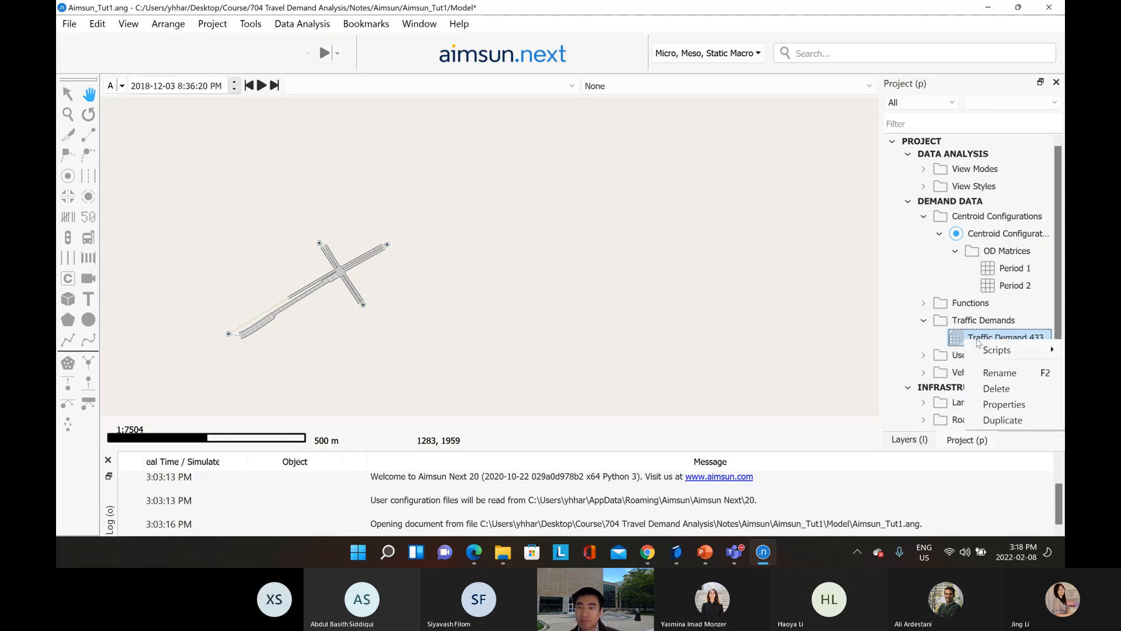
click(995, 375)
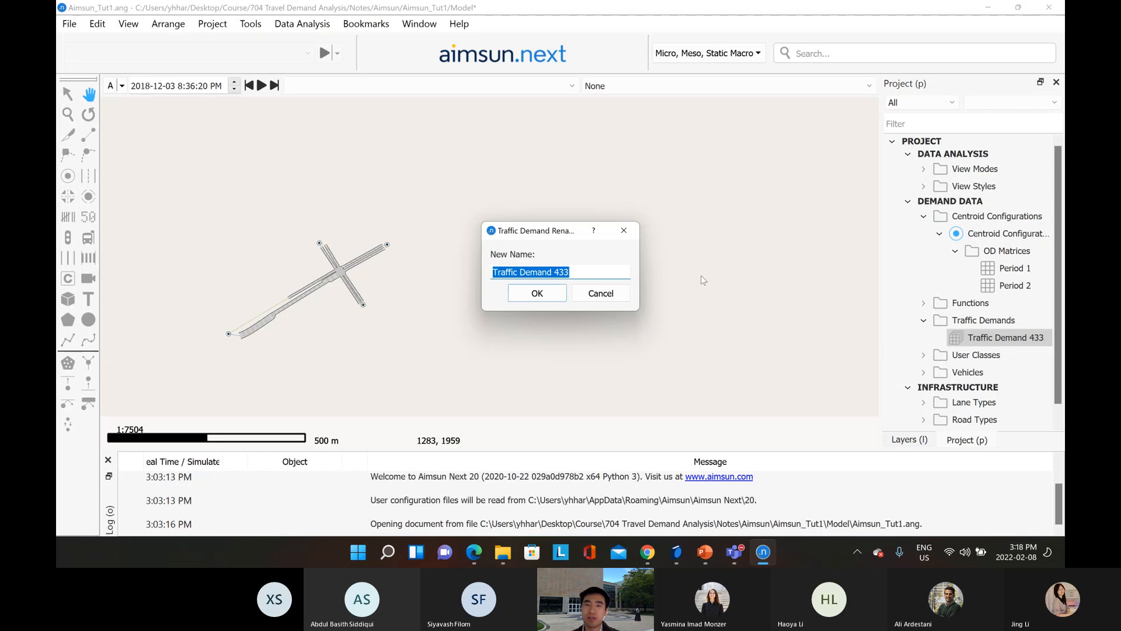
text(Test Demand 1)
key(Return)
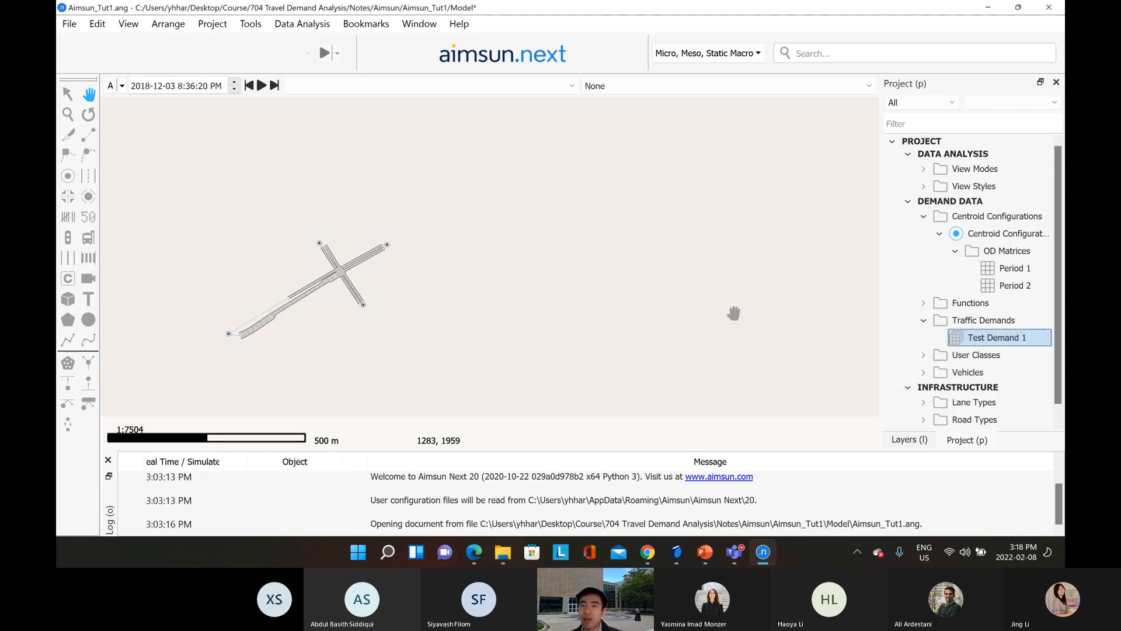
Open the properties of Test Demand 1 and set its external ID to 1
right_click(987, 342)
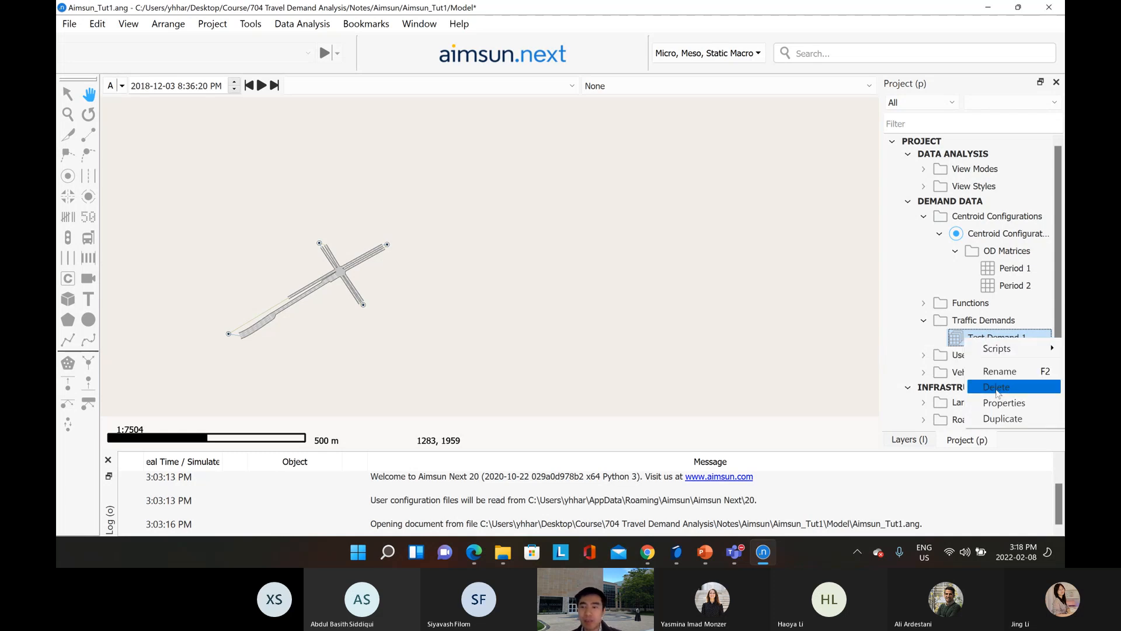
double_click(971, 339)
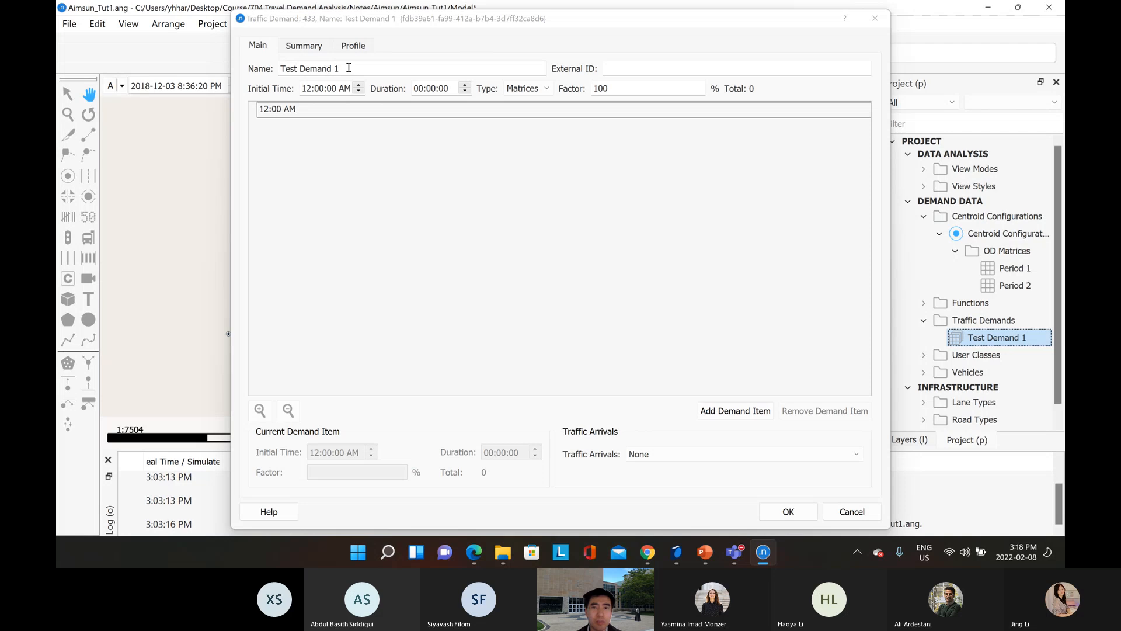
click(620, 66)
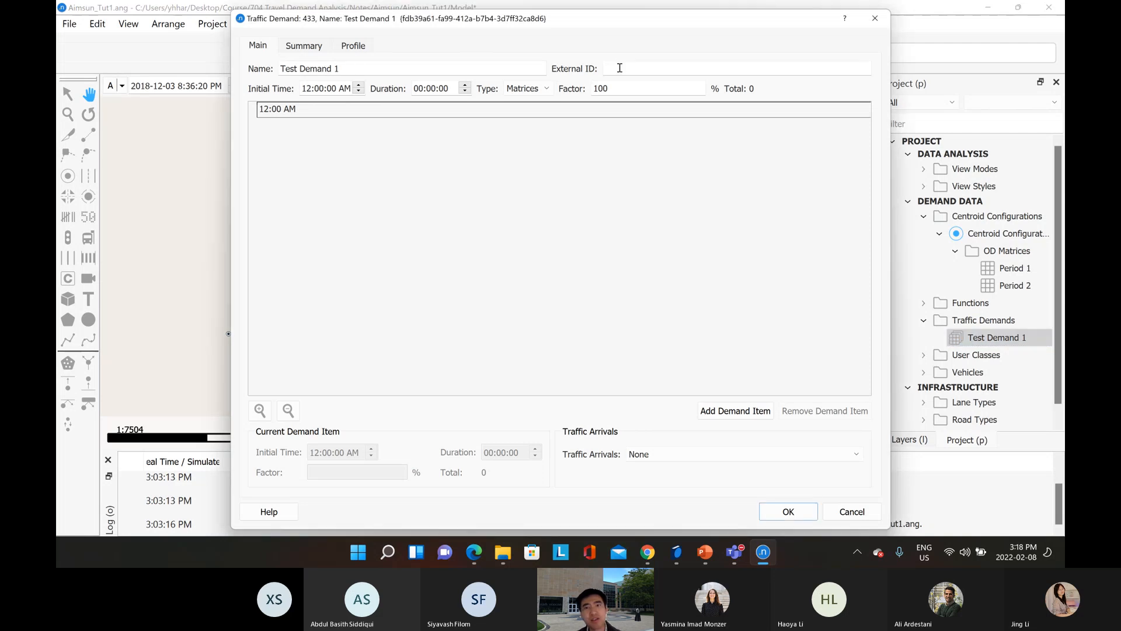
text(1)
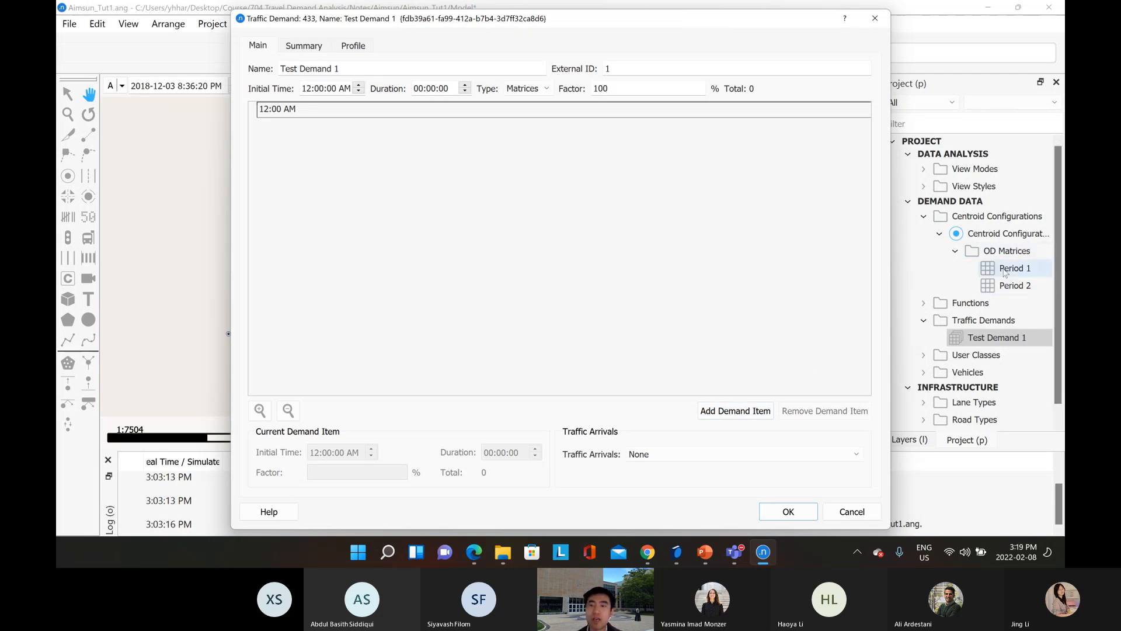
Add both the Period 1 and Period 2 OD matrices of the centroid configuration as demand items in Test Demand 1
click(746, 416)
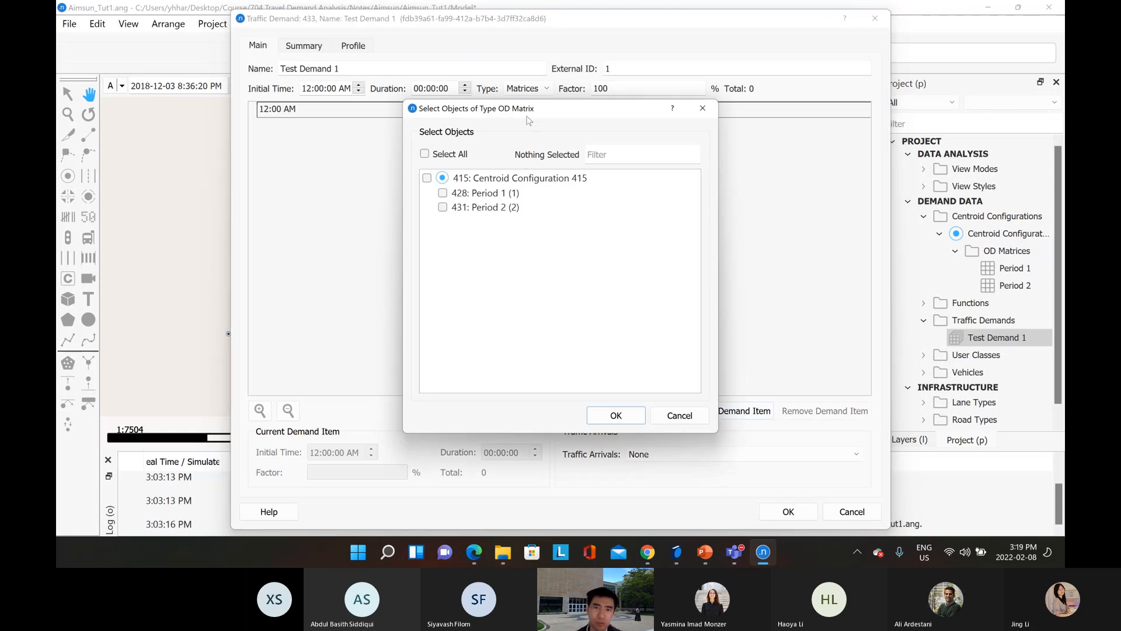
drag(534, 112, 668, 121)
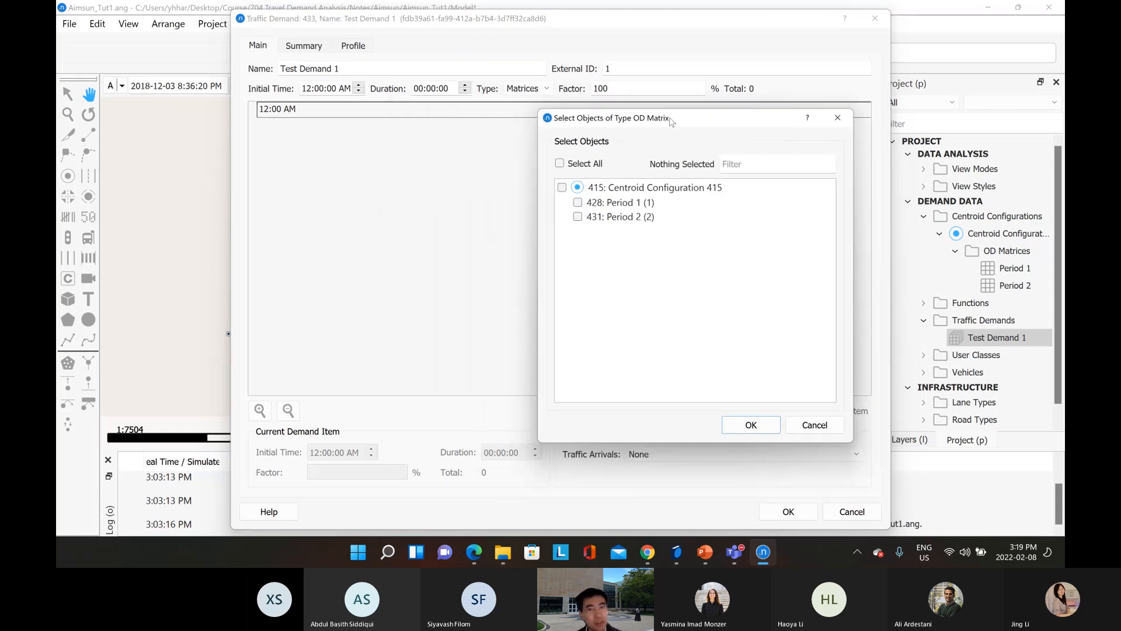
click(562, 188)
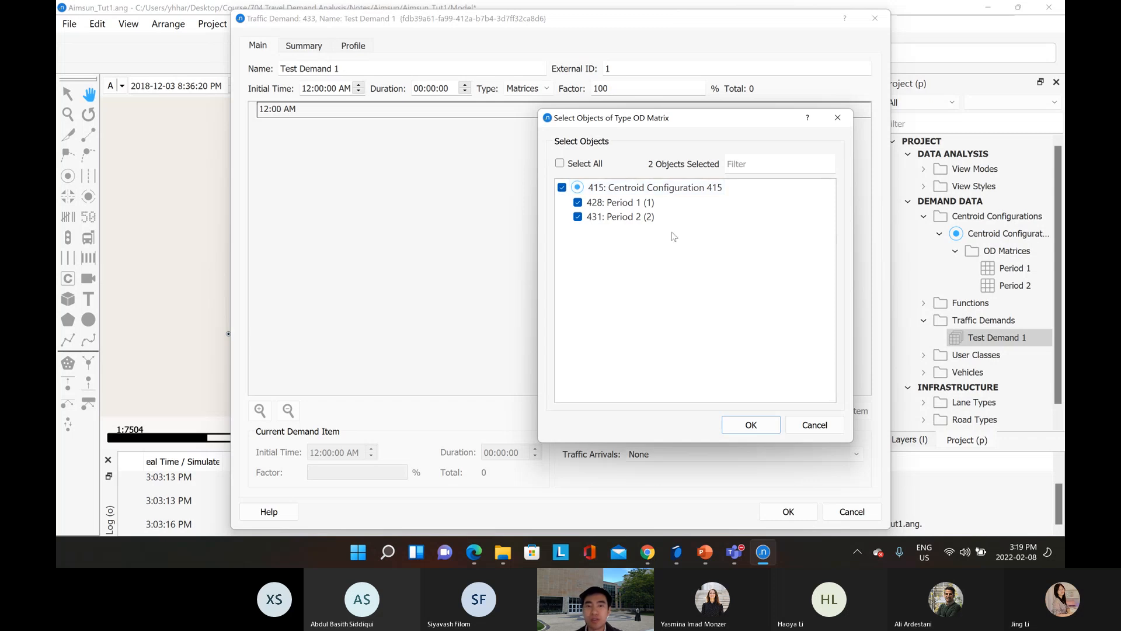
click(747, 418)
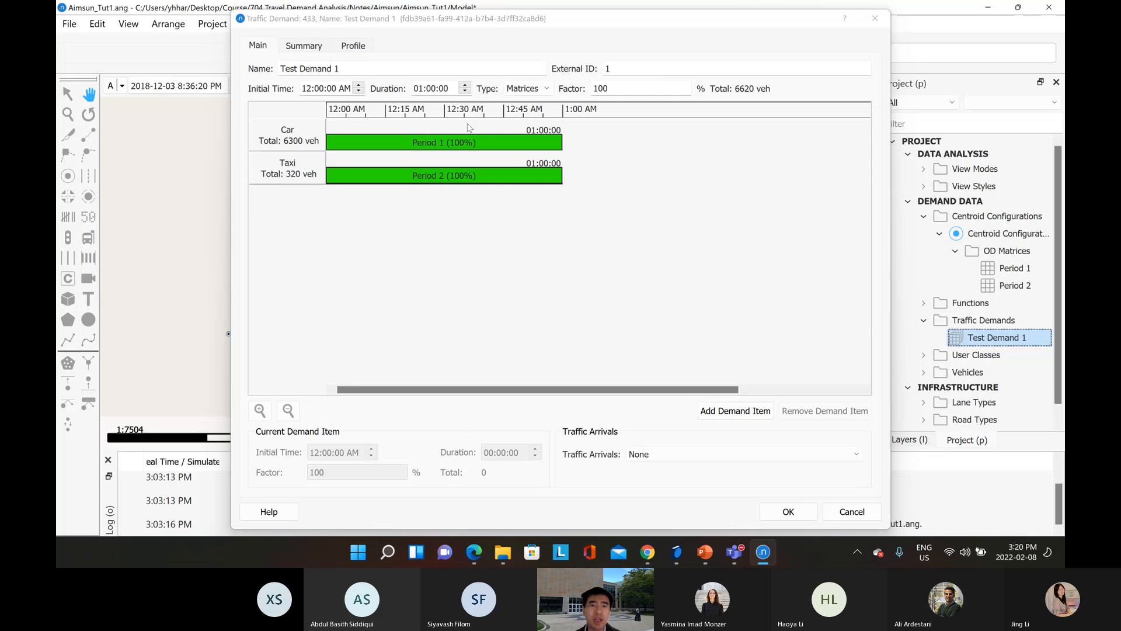
Check the time, duration and factor settings of the Period 1 car and Period 2 taxi demand items
click(467, 142)
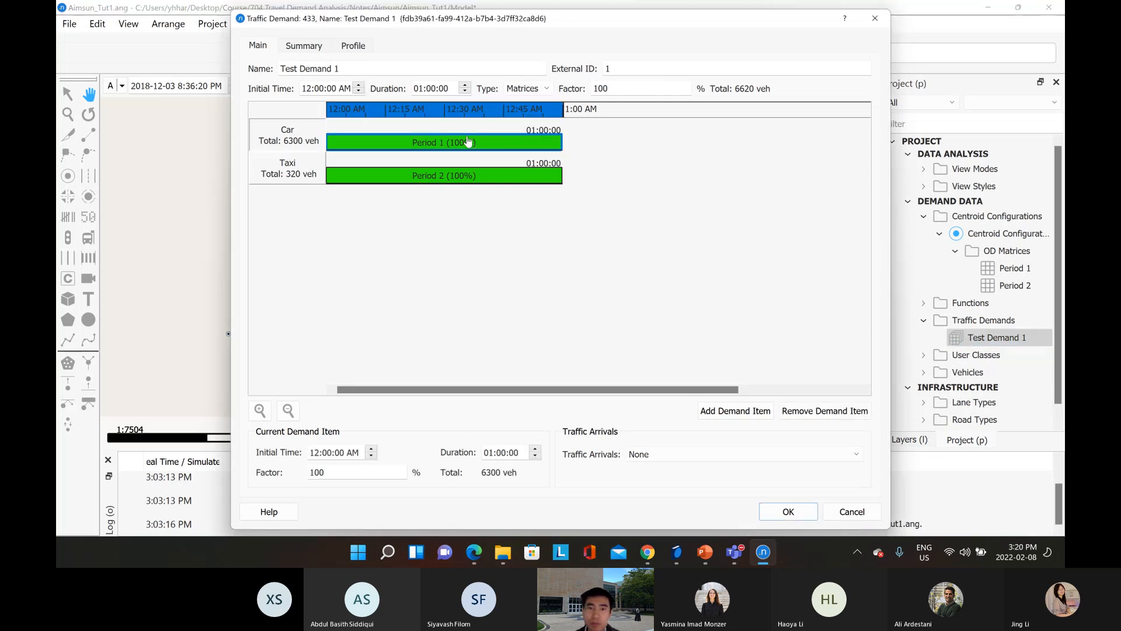
click(461, 176)
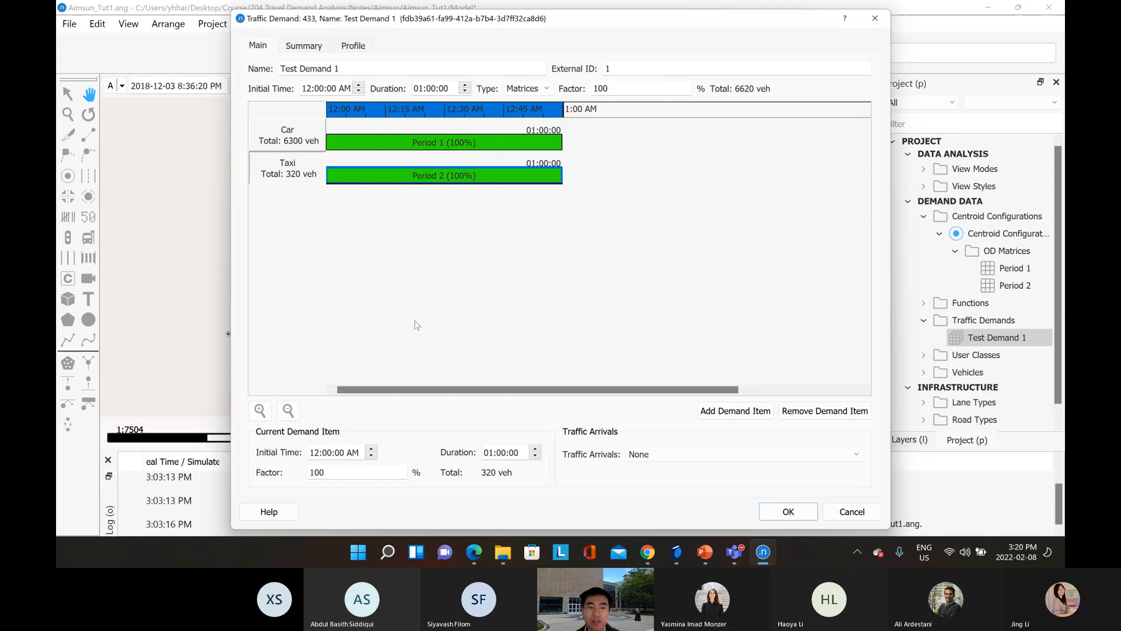
click(460, 142)
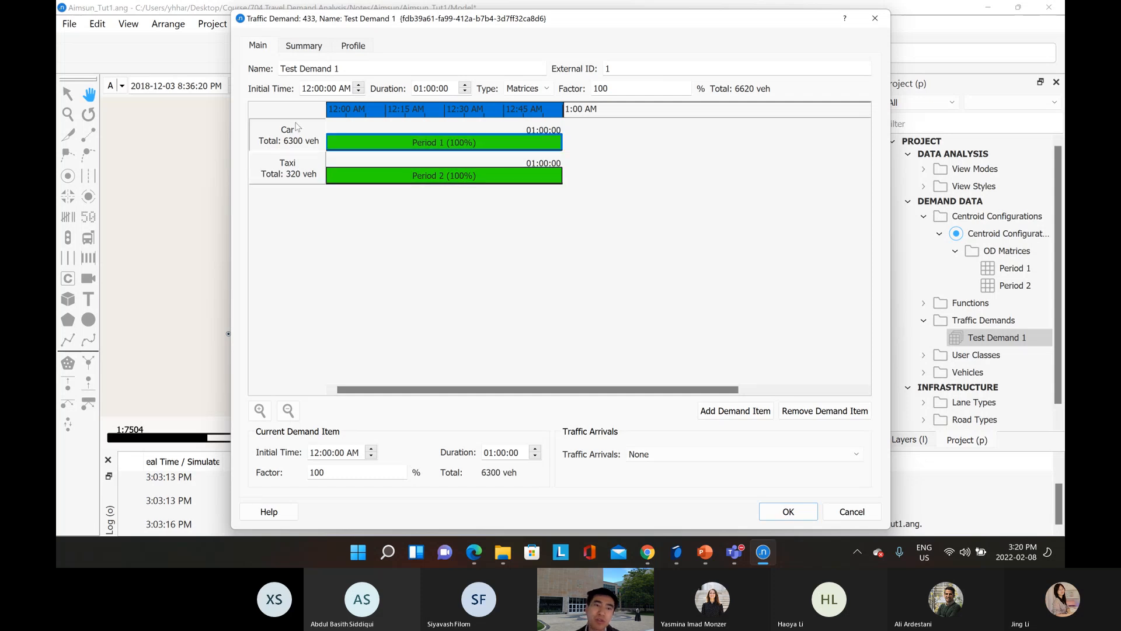
Set the factor of the Period 1 car demand item to 50%
double_click(316, 472)
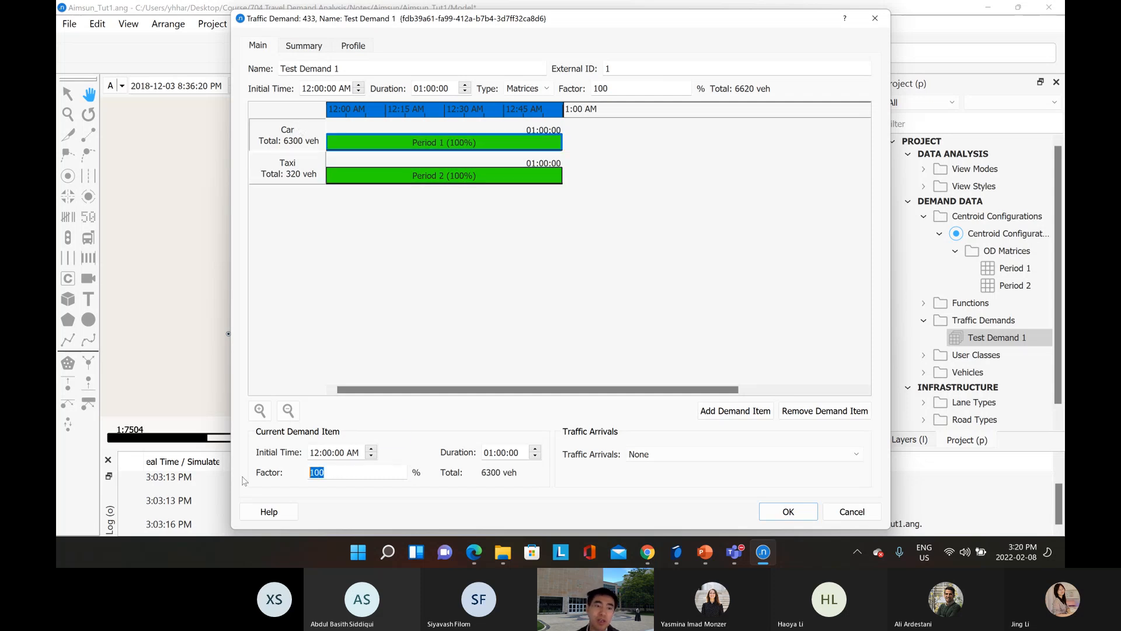
click(534, 142)
double_click(343, 472)
text(50)
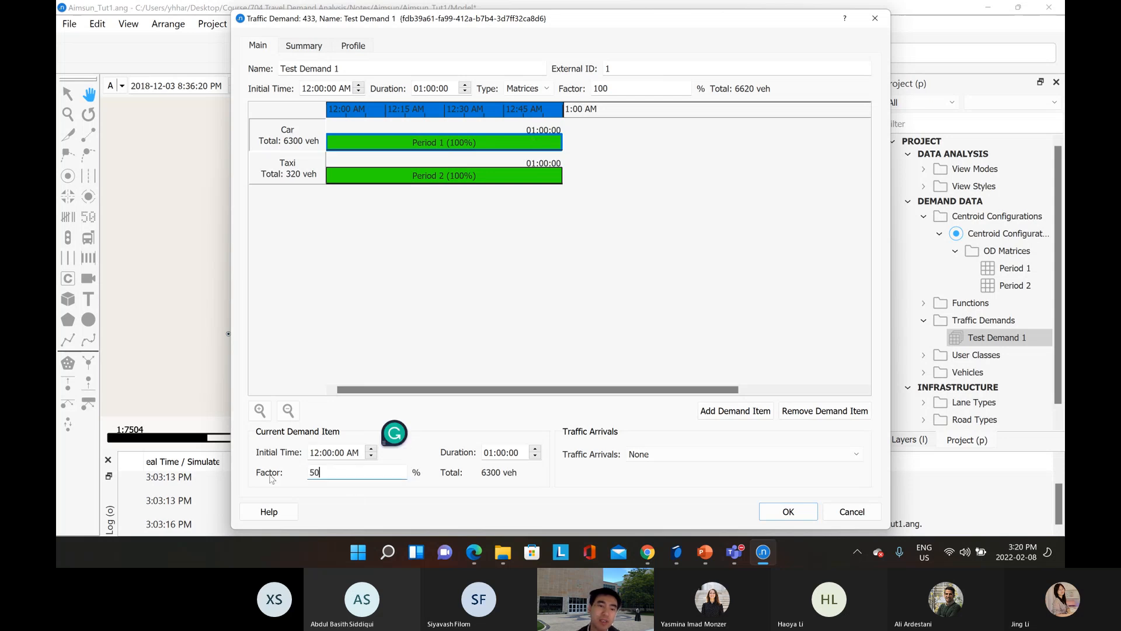
click(484, 326)
Set the factor of the Period 2 taxi demand item to 200%
click(495, 176)
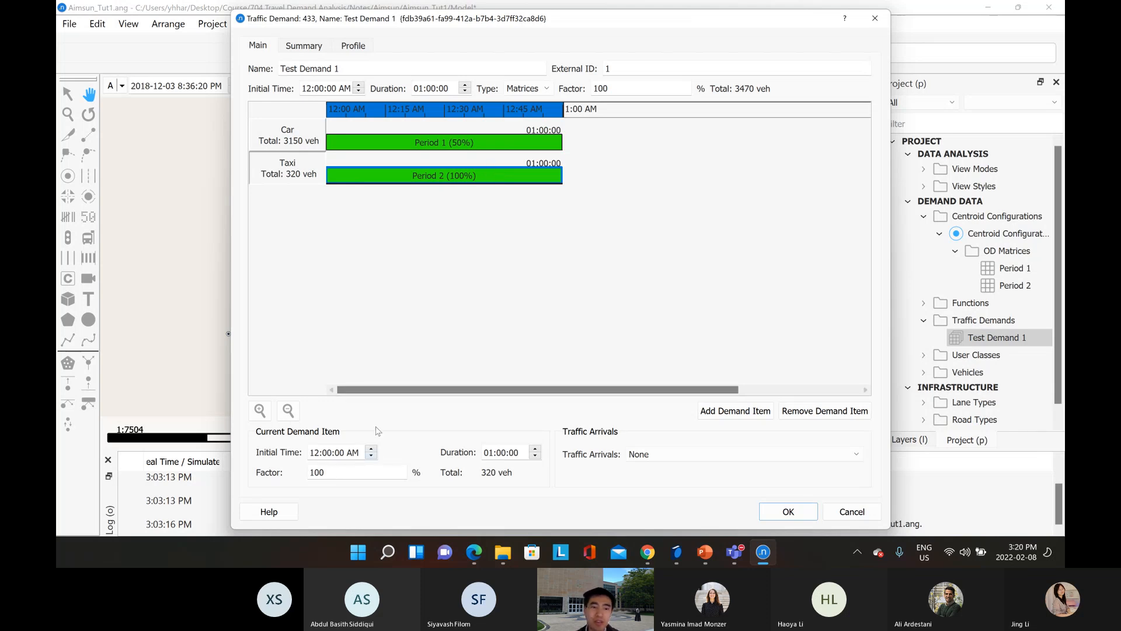
drag(334, 473, 310, 473)
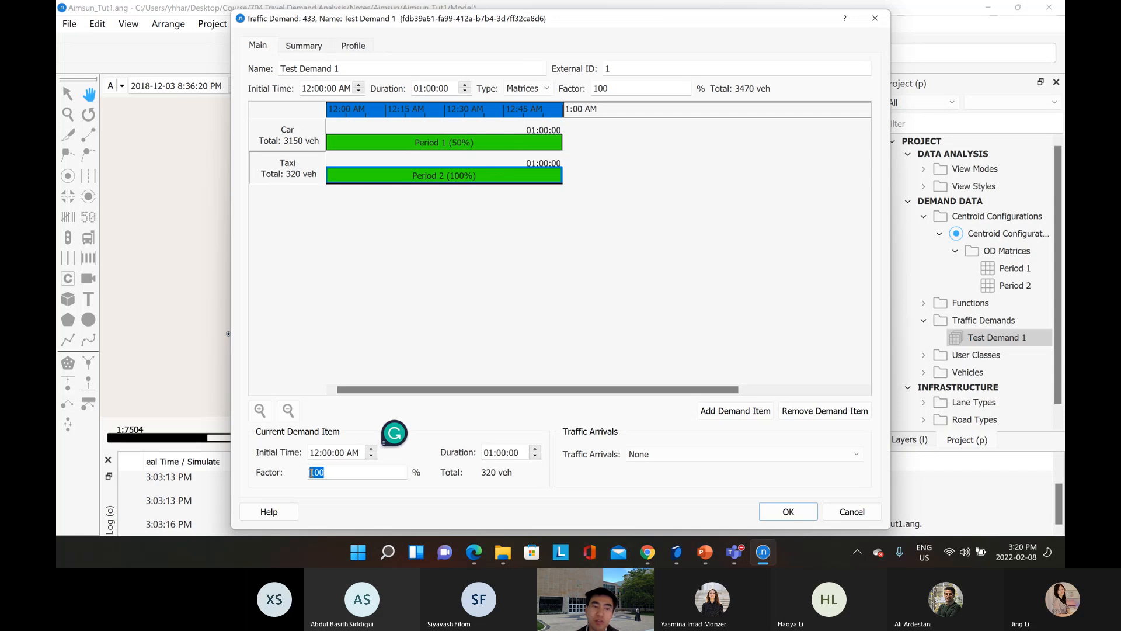
text(200)
click(394, 491)
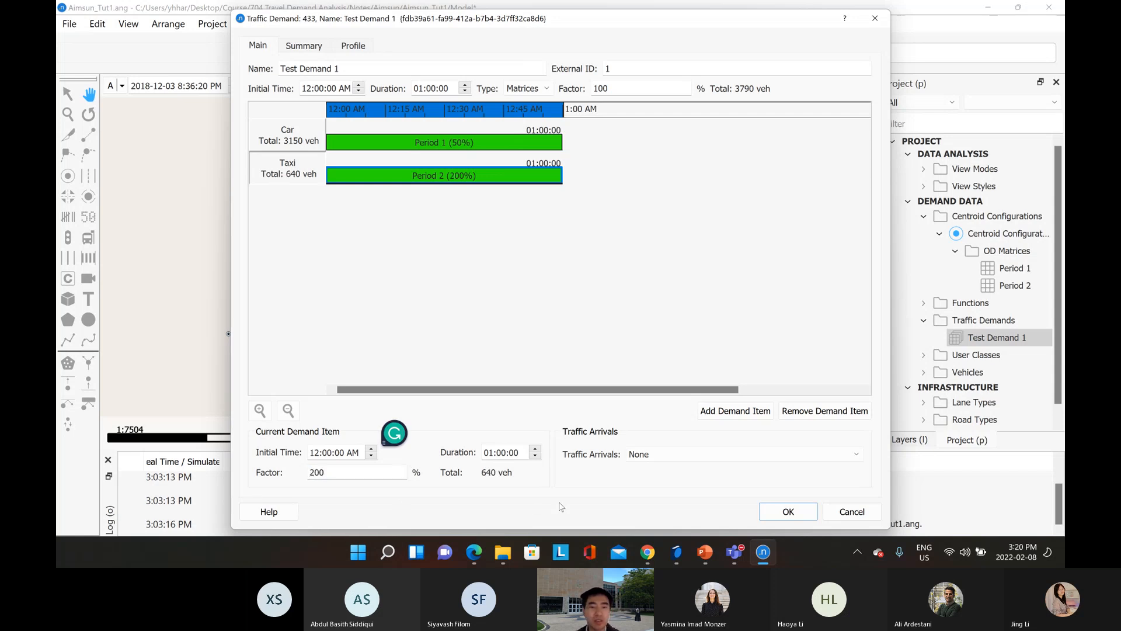
click(457, 227)
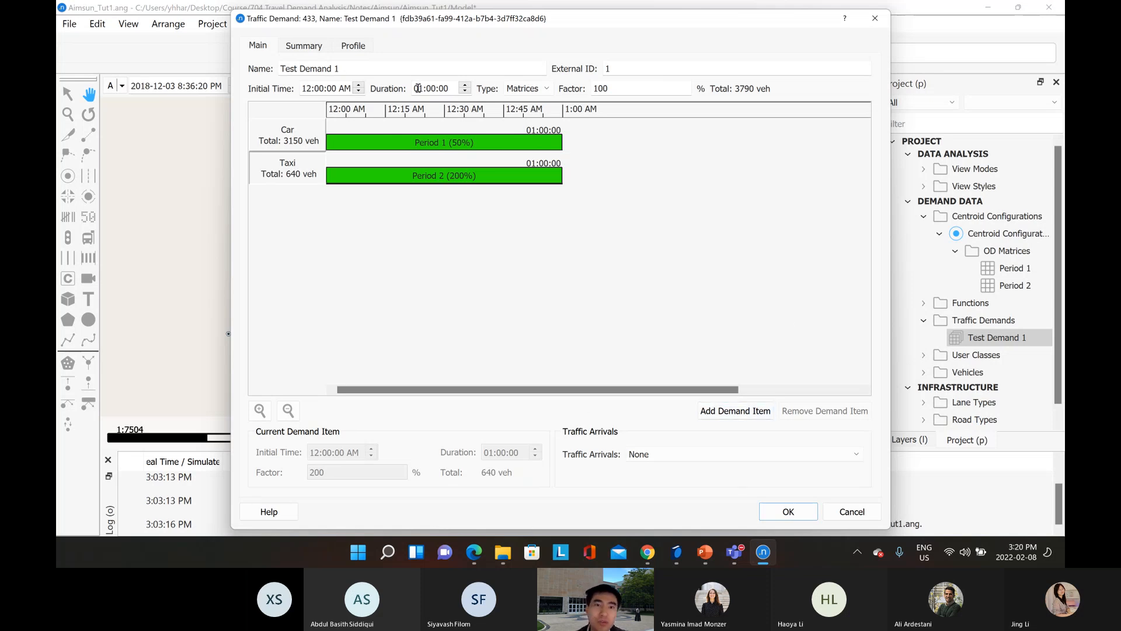
Extend the traffic demand's duration to 02:00:00 and add the Period 1 OD matrix again as a demand item
drag(423, 88, 418, 88)
text(2)
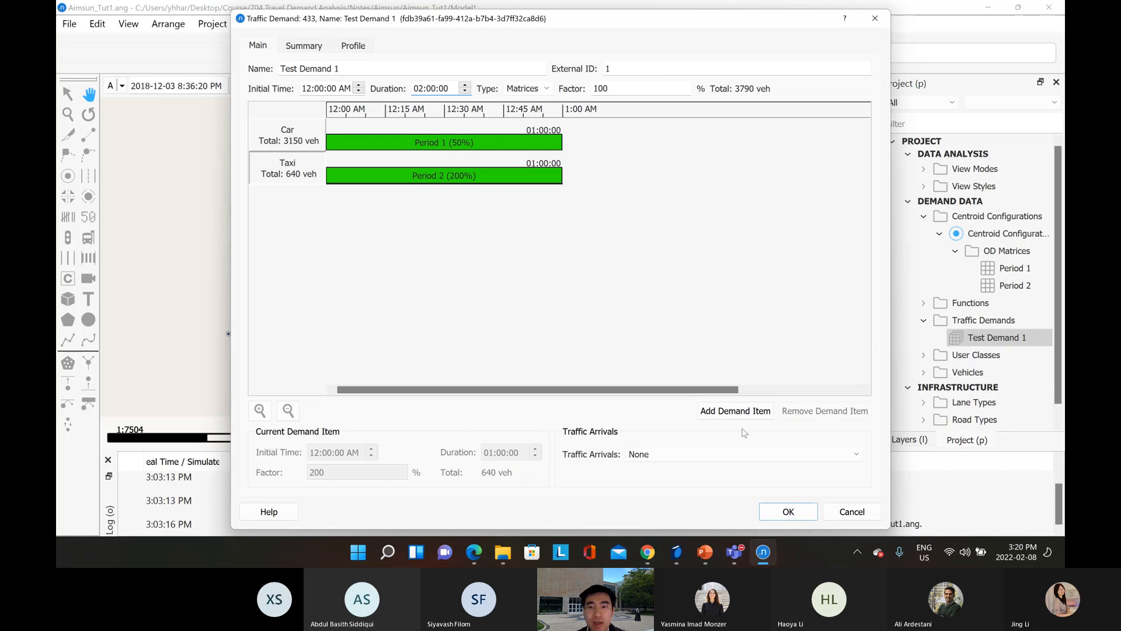
click(734, 412)
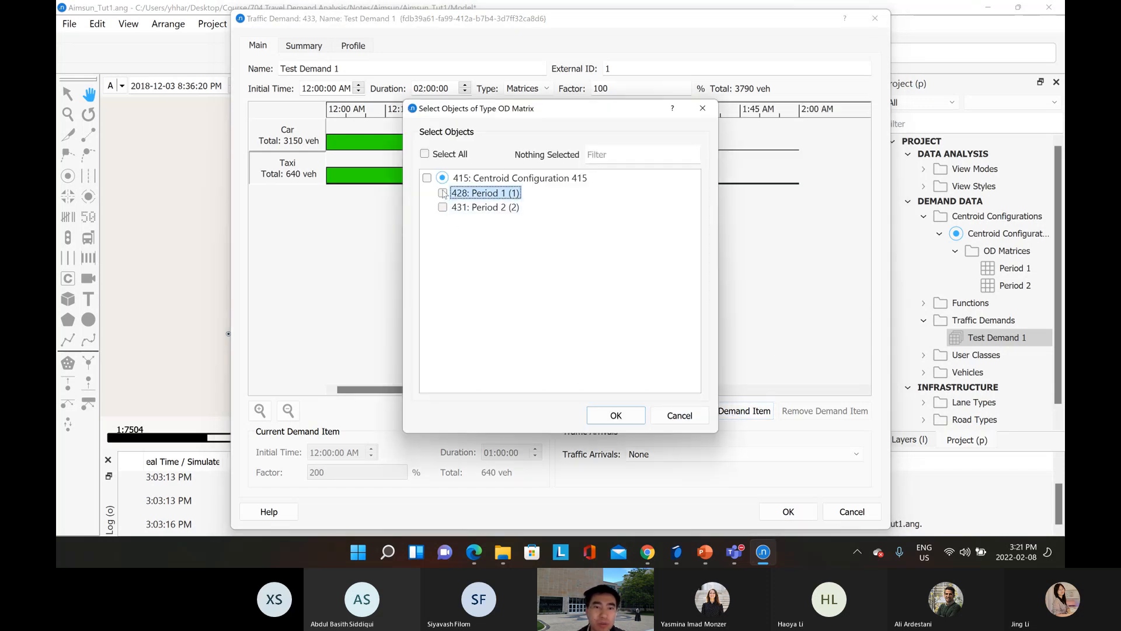
click(442, 193)
click(610, 414)
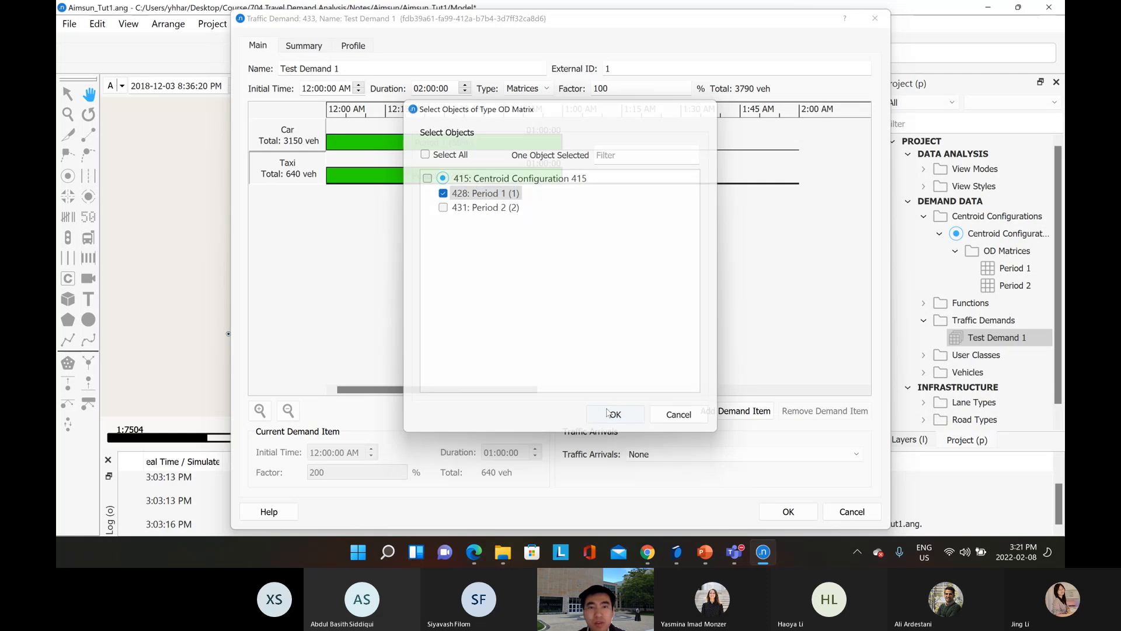
Set the factor of the second Period 1 car demand item, starting at 1:00 AM, to 20%
click(647, 146)
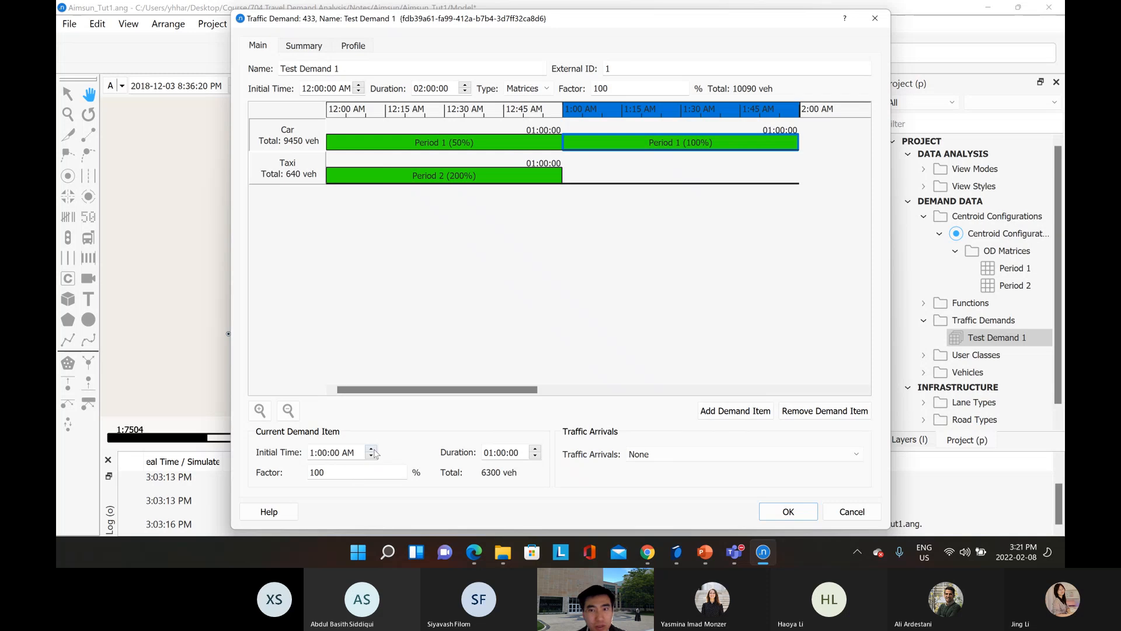
double_click(310, 471)
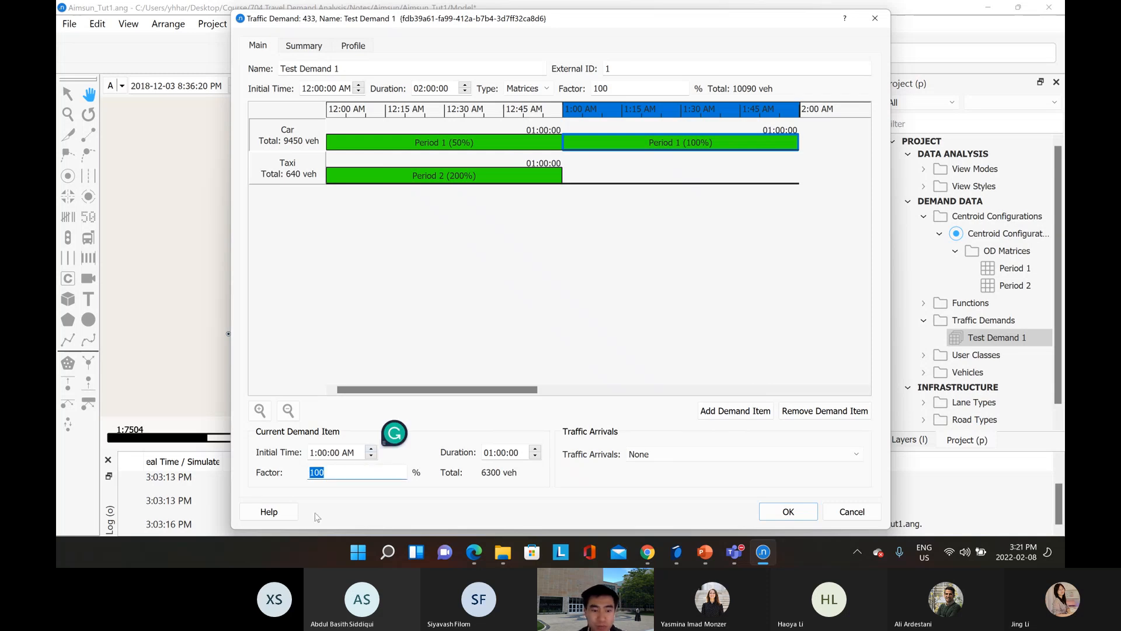
text(20)
click(661, 483)
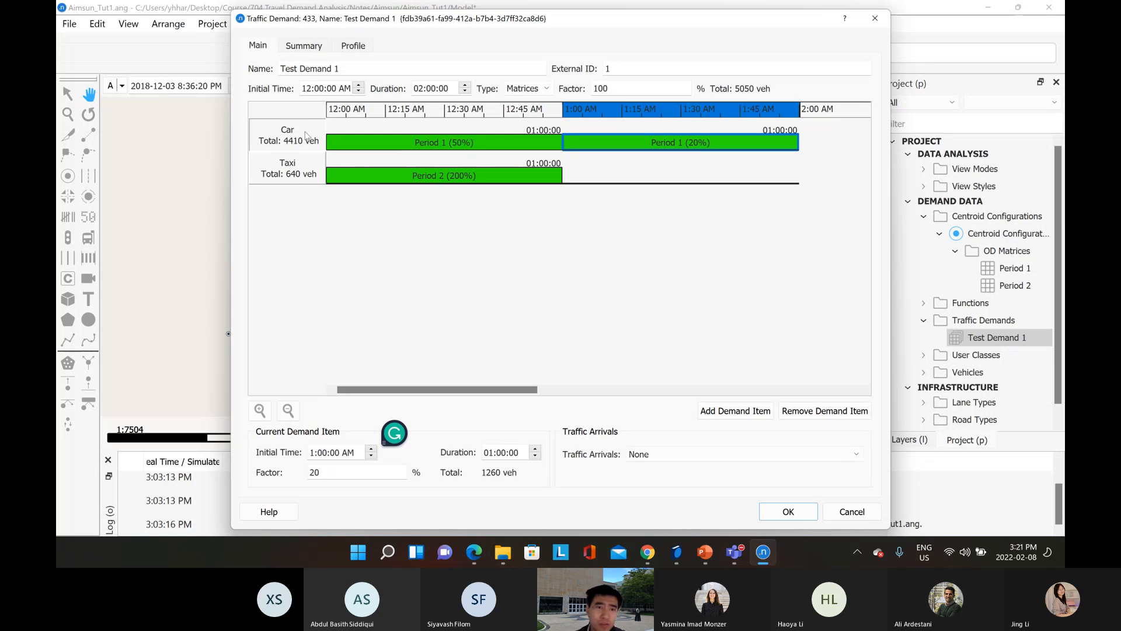
click(528, 286)
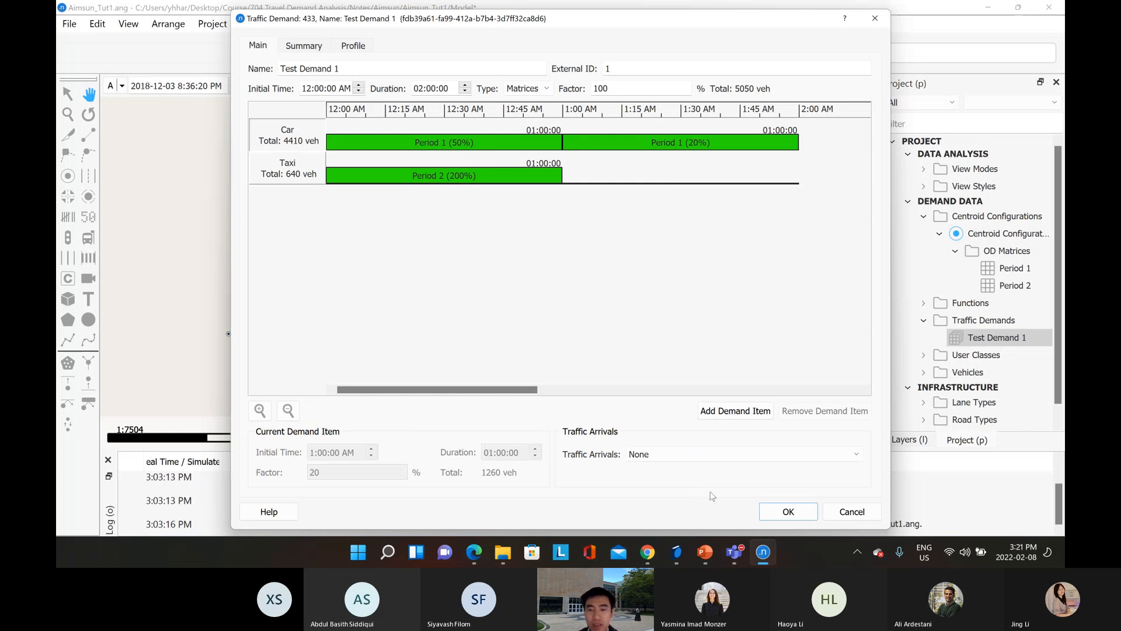
Check the traffic arrivals setting and review the demand's summary matrix for the Car, Taxi and All user classes
click(727, 461)
click(727, 463)
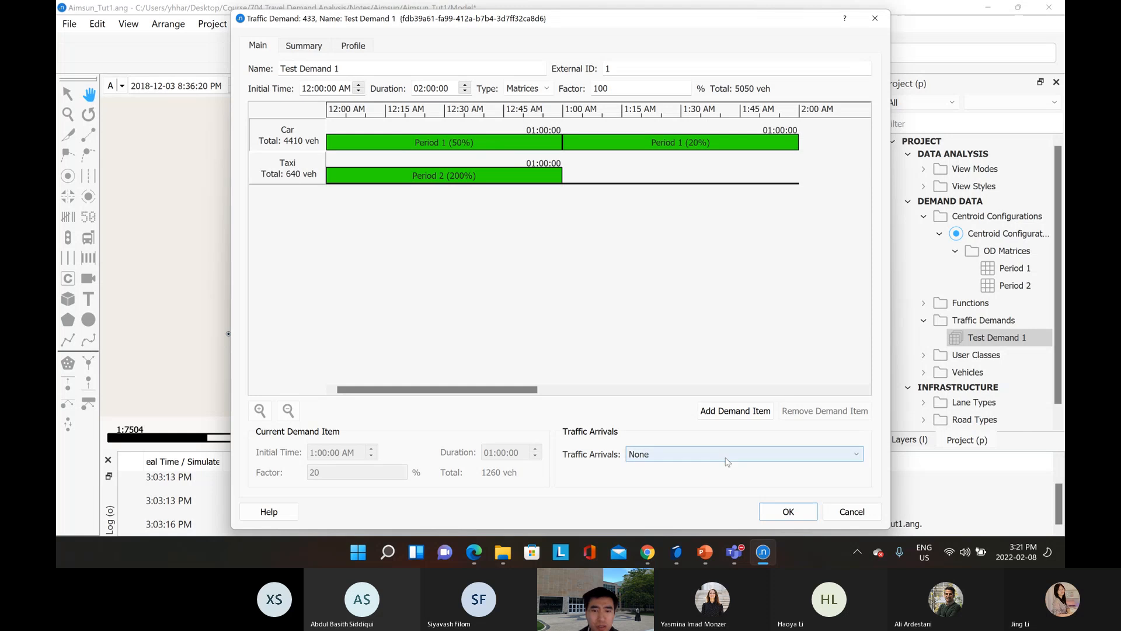
click(313, 46)
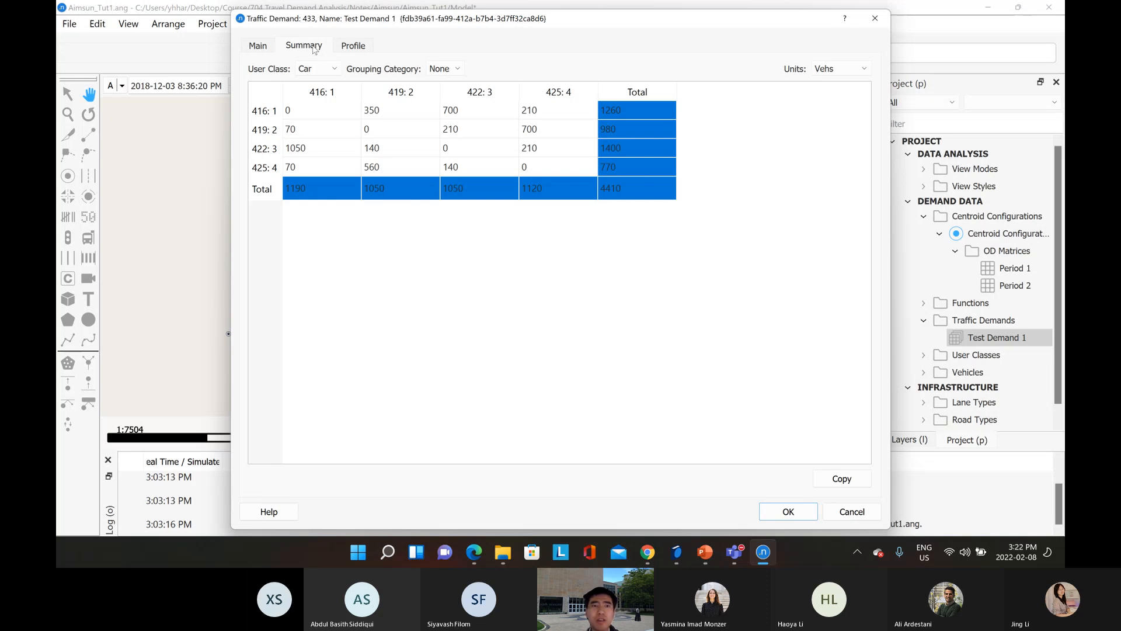
click(334, 68)
click(320, 105)
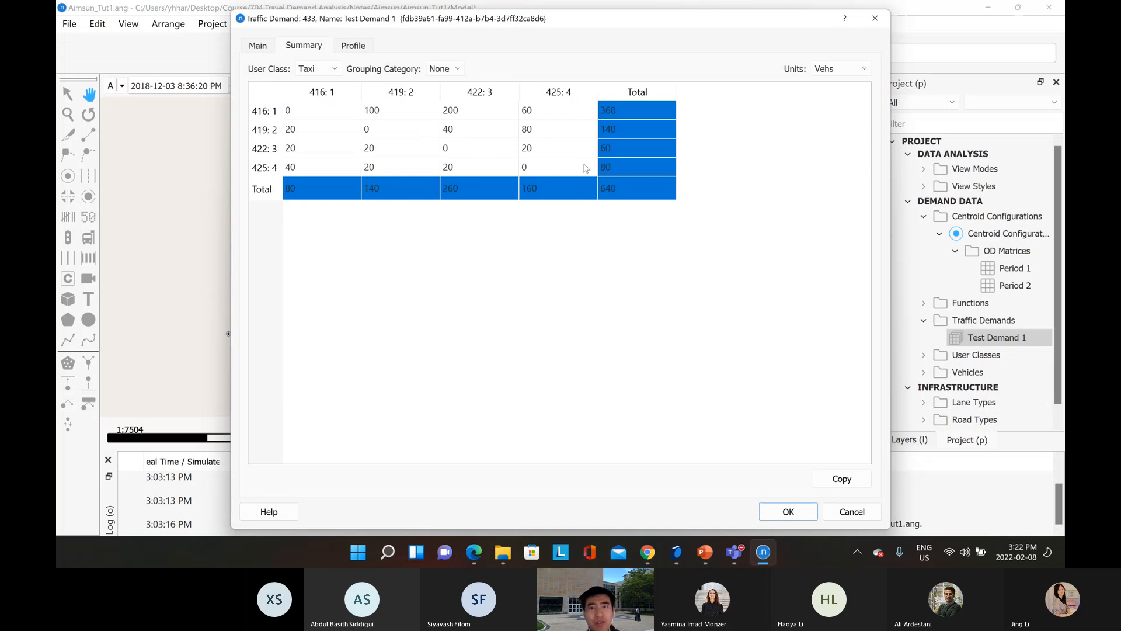
click(328, 69)
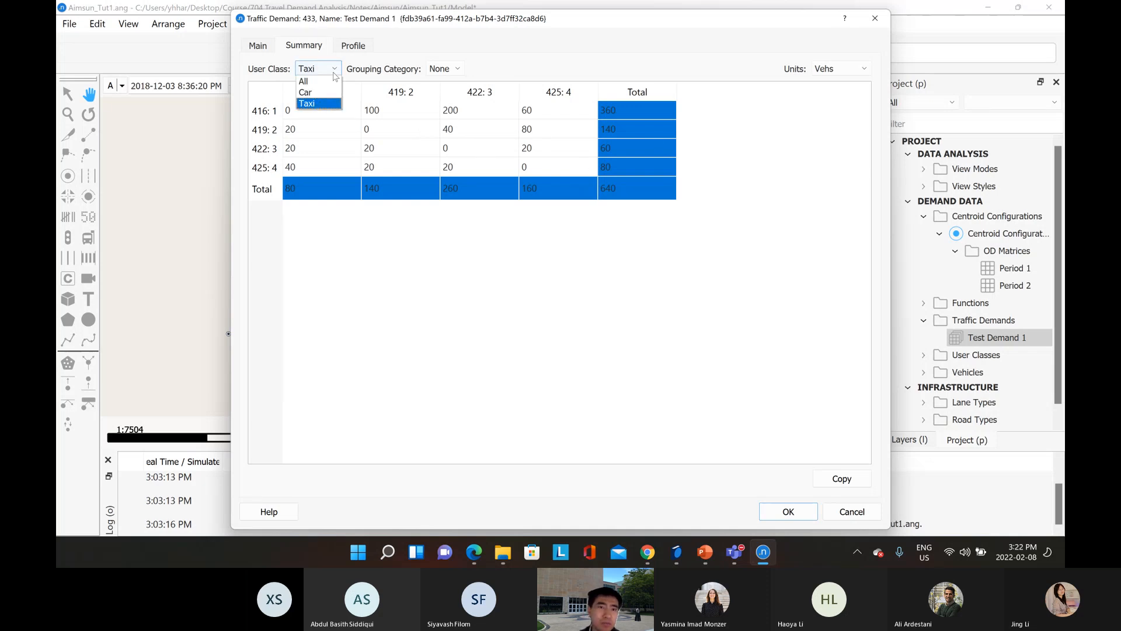
click(331, 81)
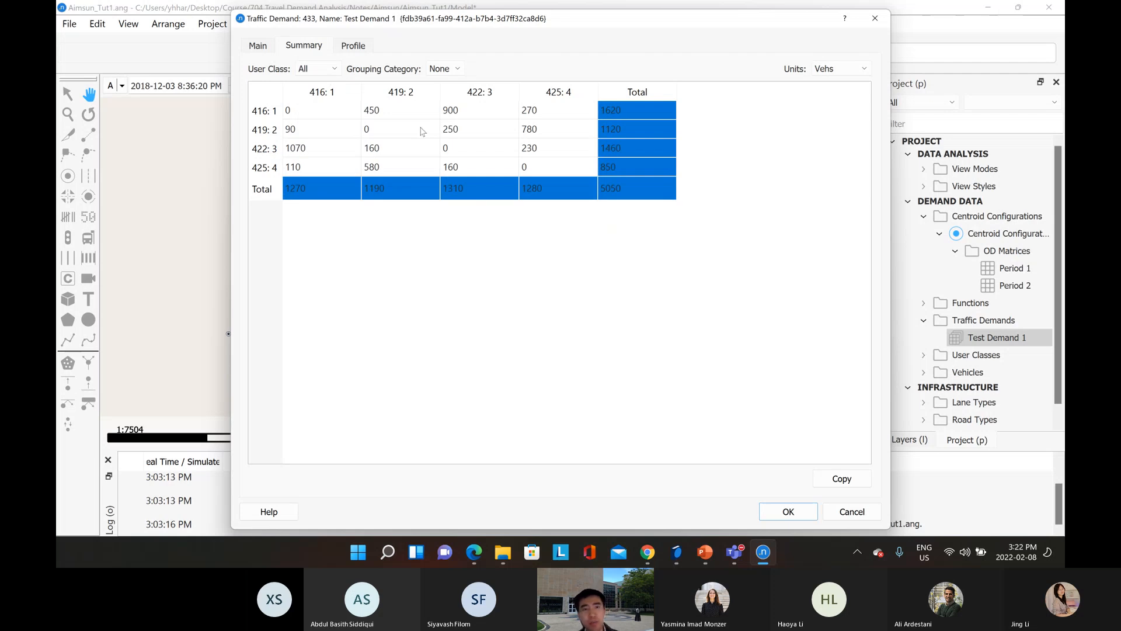
Review the demand profile over time for the All, Car and Taxi user classes, and accept the Test Demand 1 settings
click(357, 45)
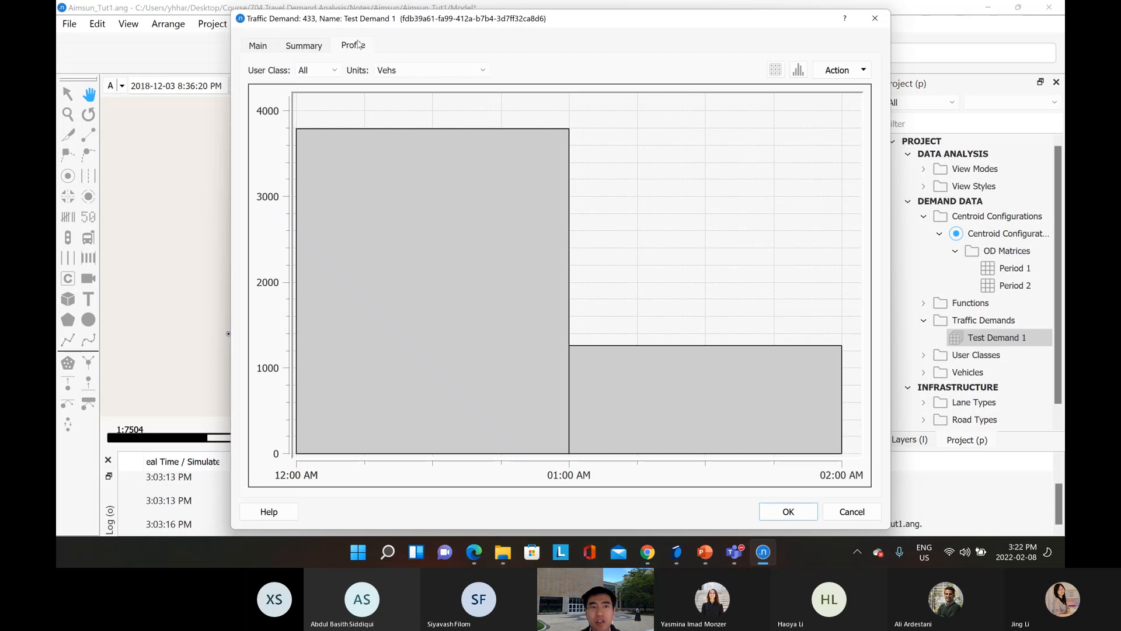
mouse_move(325, 133)
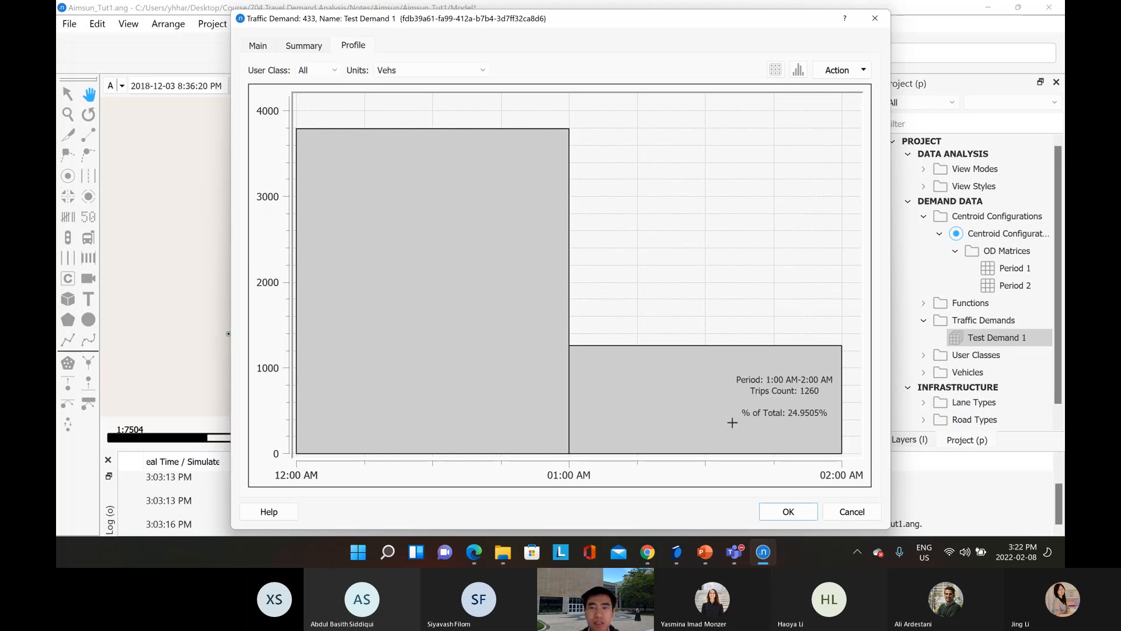
click(317, 70)
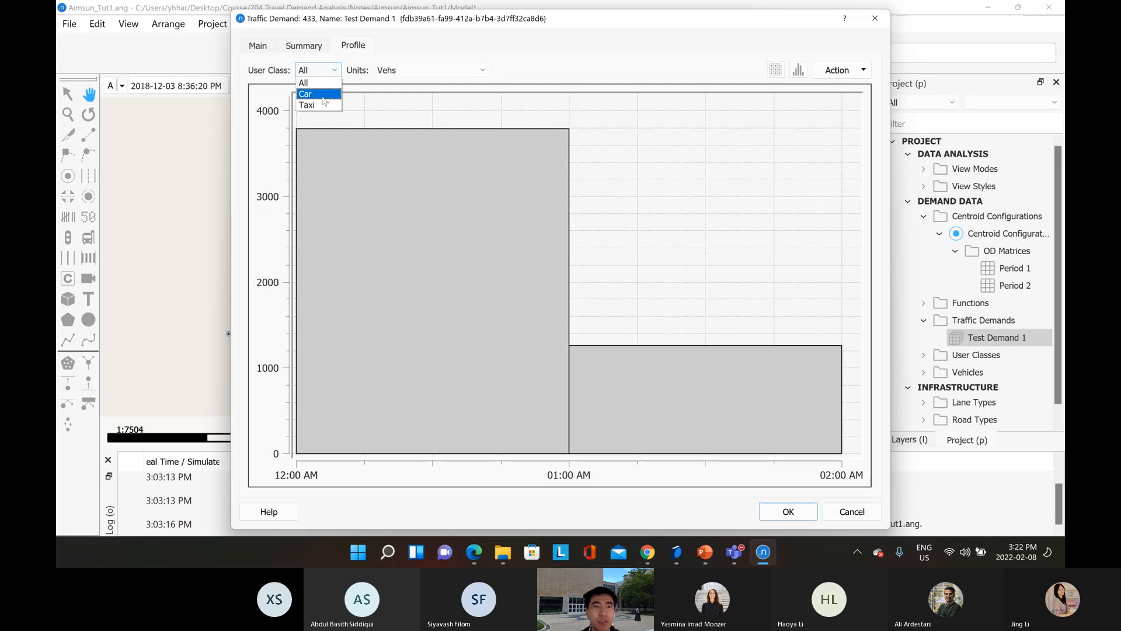
click(322, 96)
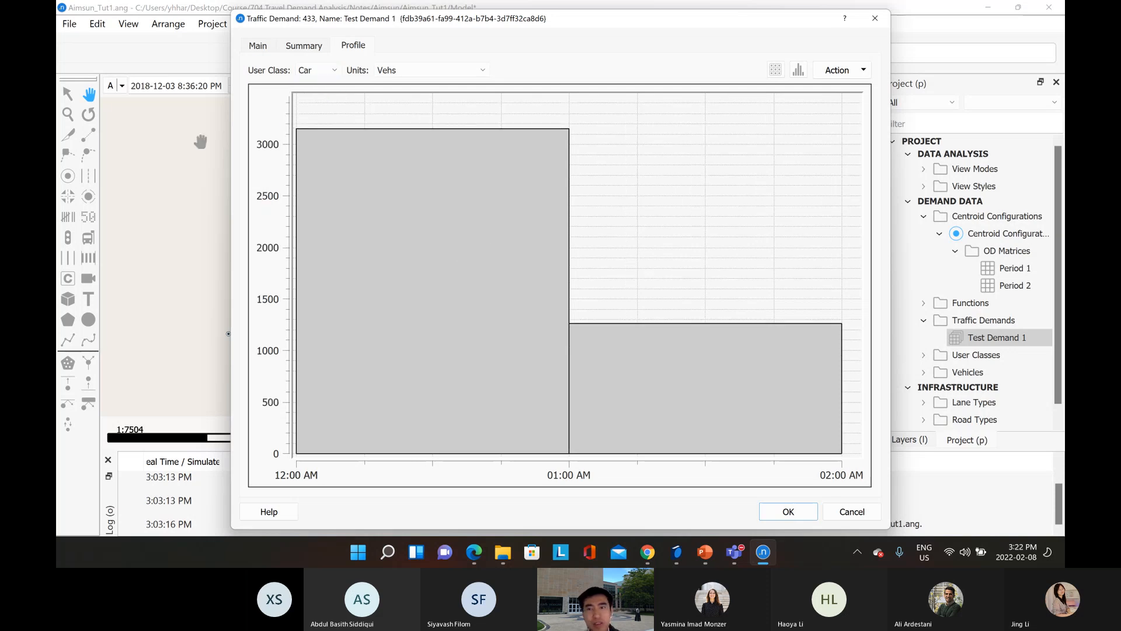
click(331, 70)
click(330, 105)
mouse_move(573, 233)
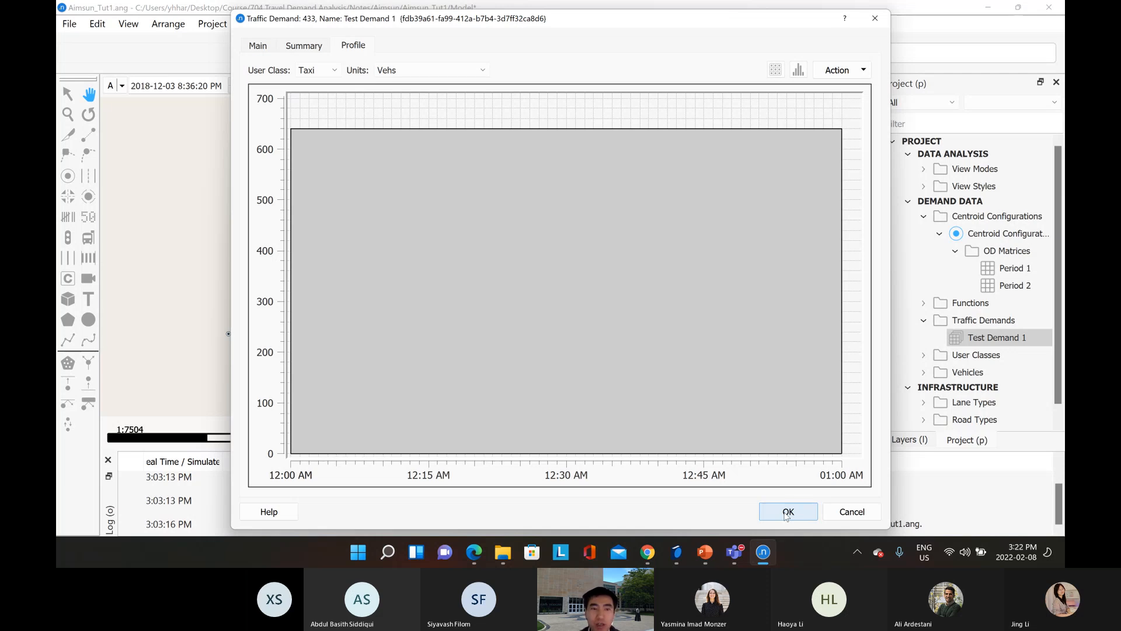
click(272, 51)
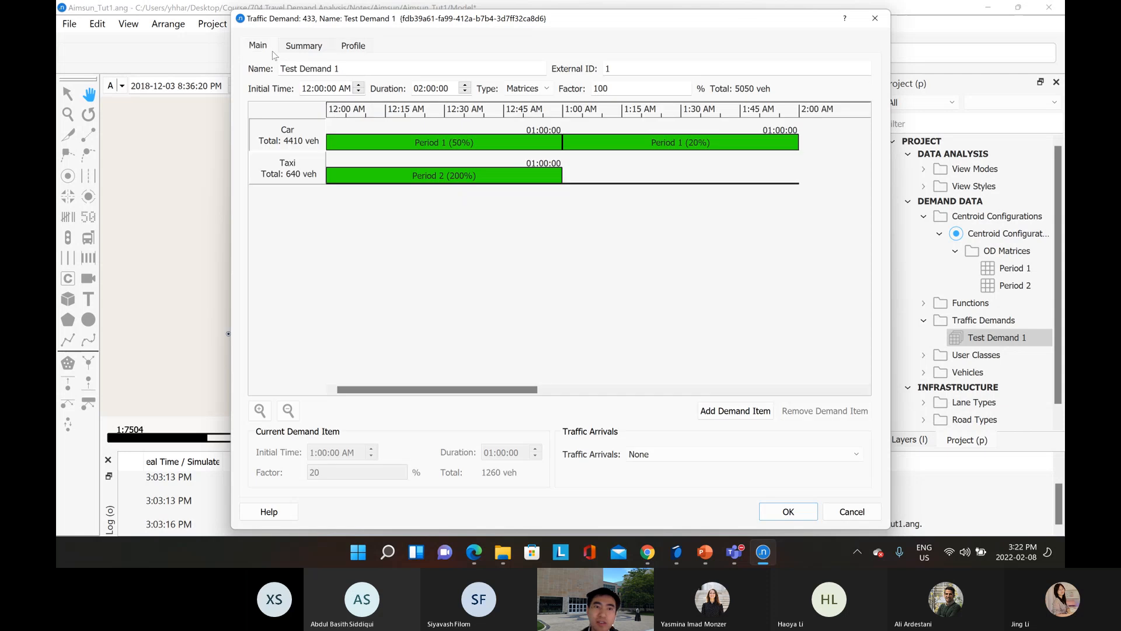
click(800, 514)
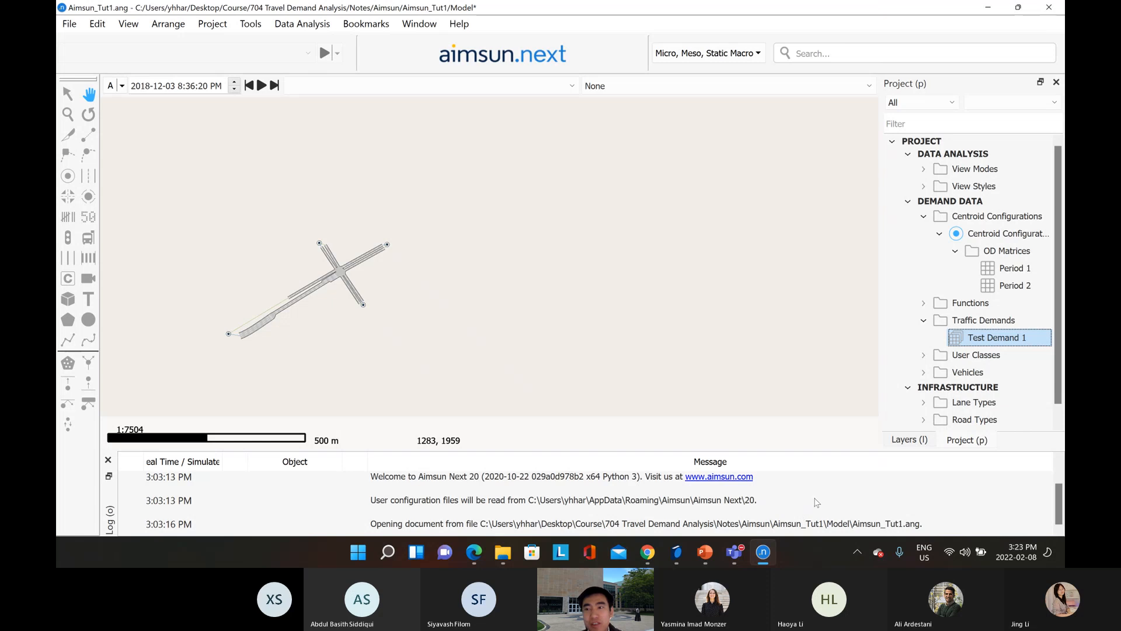
Check the vehicle type assigned in the main properties of the Period 1 OD matrix
double_click(1001, 275)
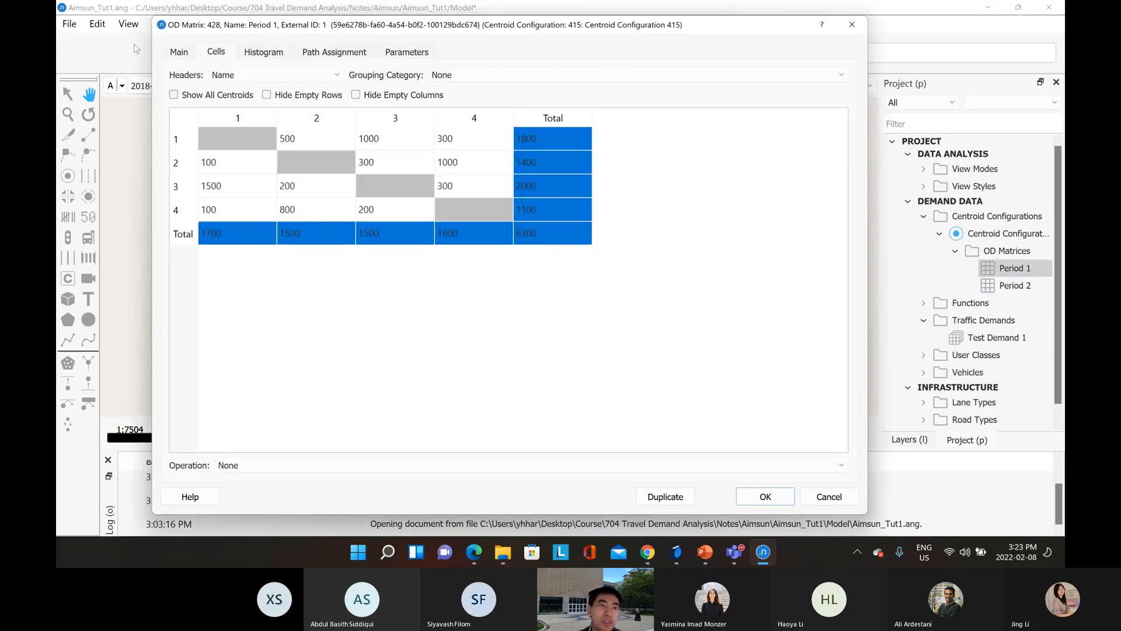
click(180, 53)
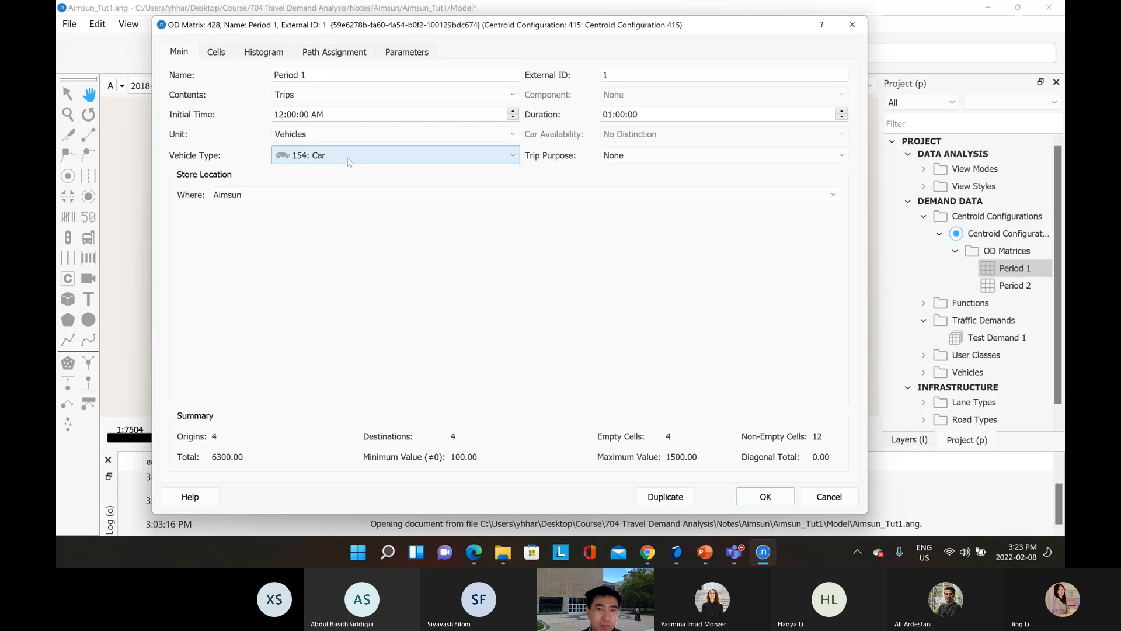
click(851, 24)
Expand the project's Vehicles and Vehicle Type folders to examine the available vehicle types
click(924, 373)
scroll(928, 363, down, 1)
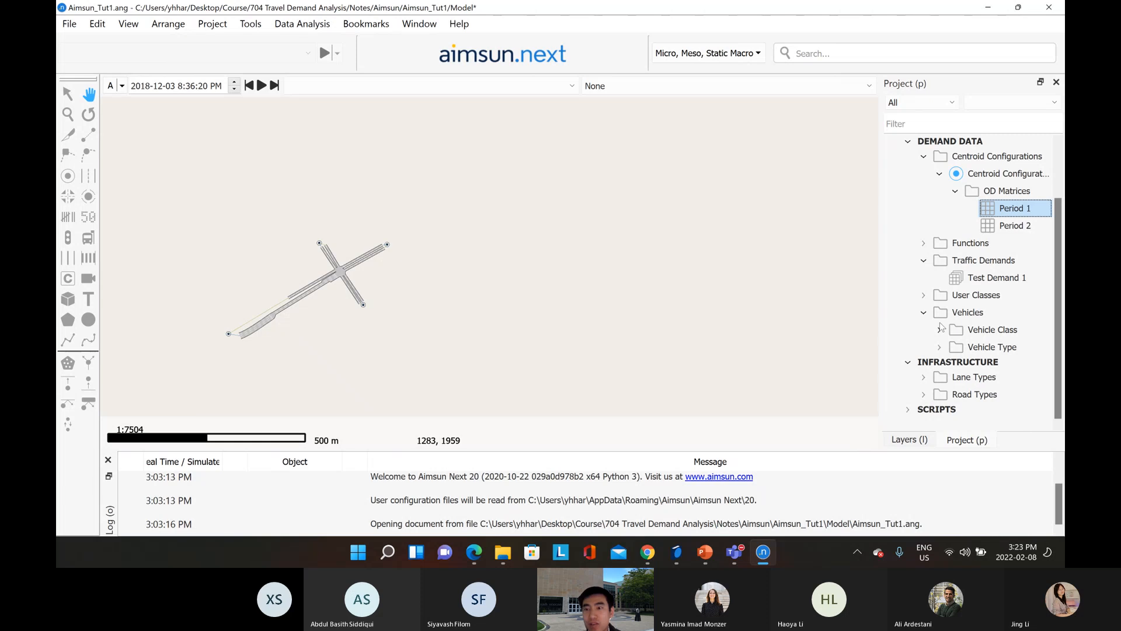
click(924, 313)
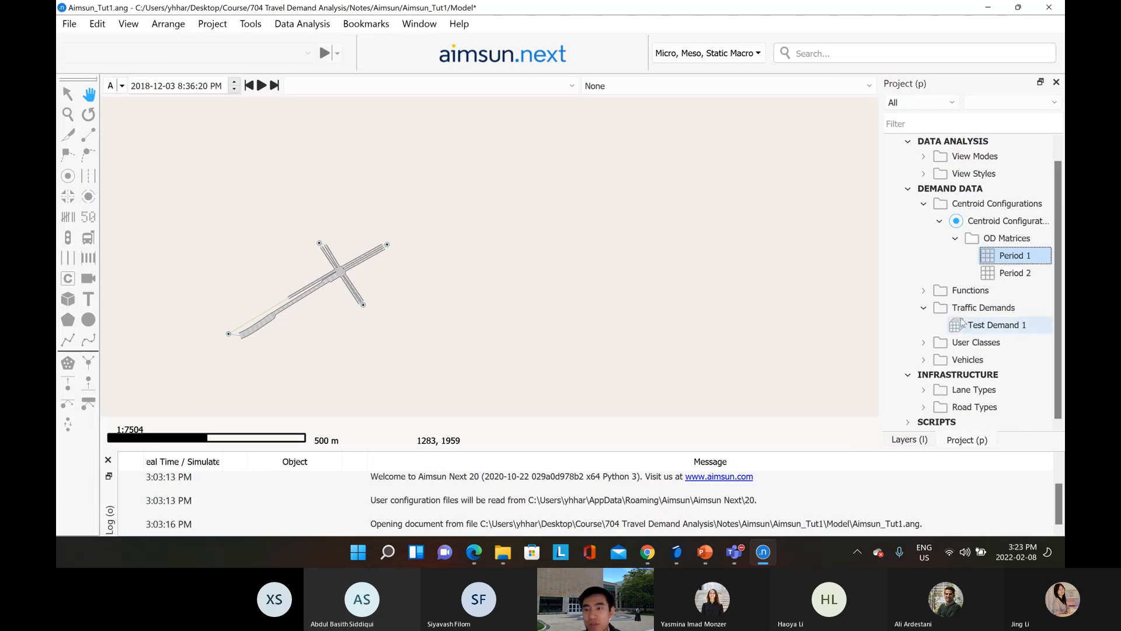
click(924, 360)
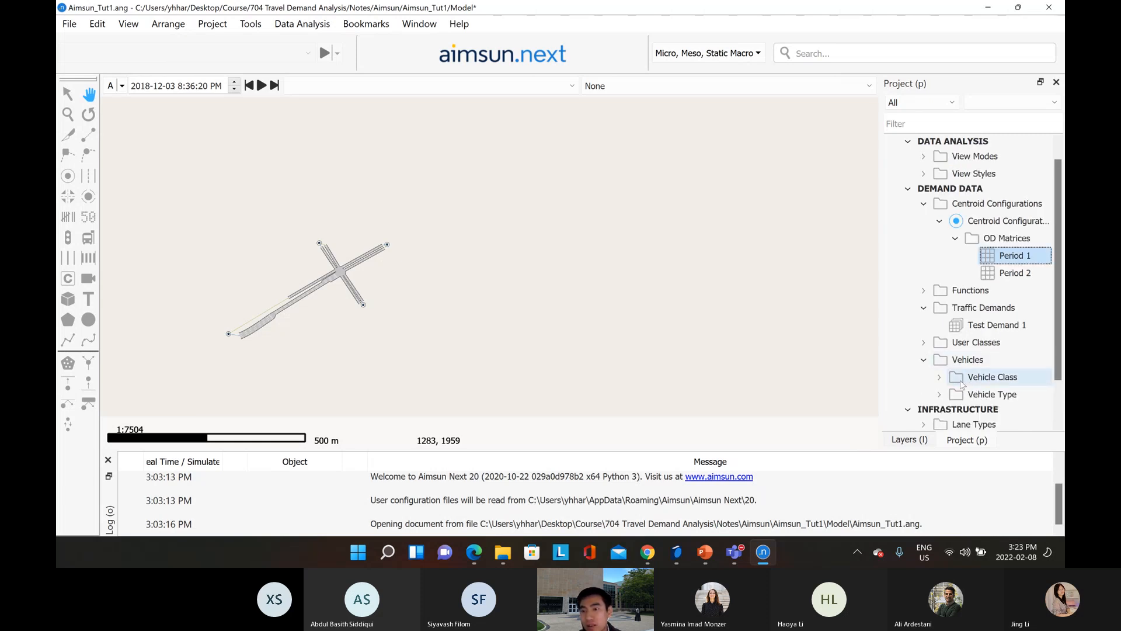
double_click(956, 399)
click(981, 399)
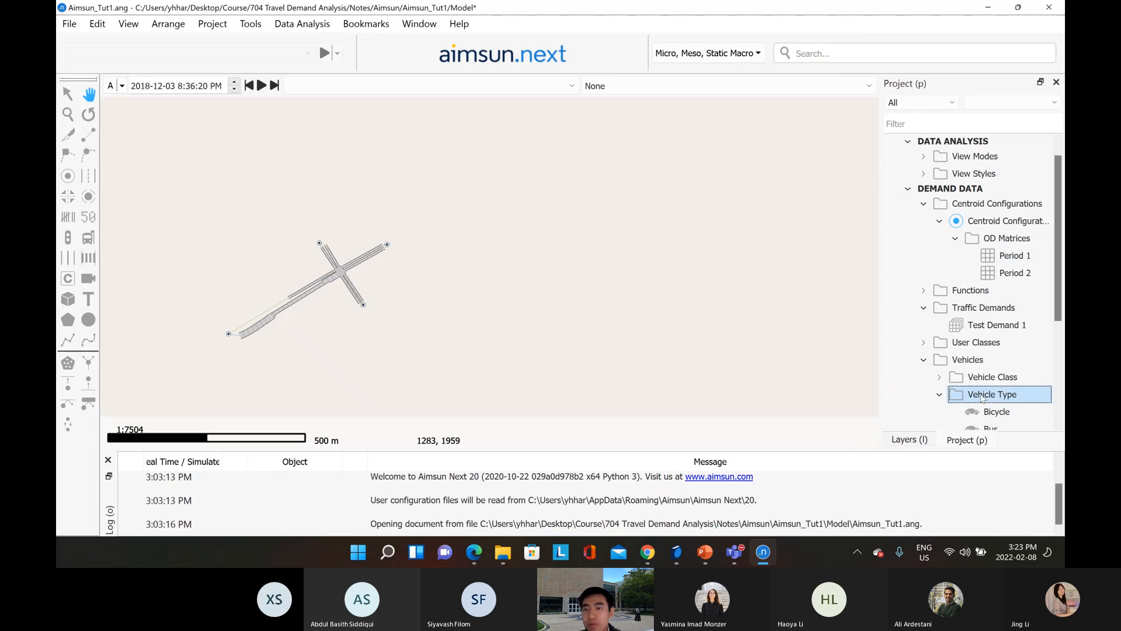
scroll(982, 399, down, 3)
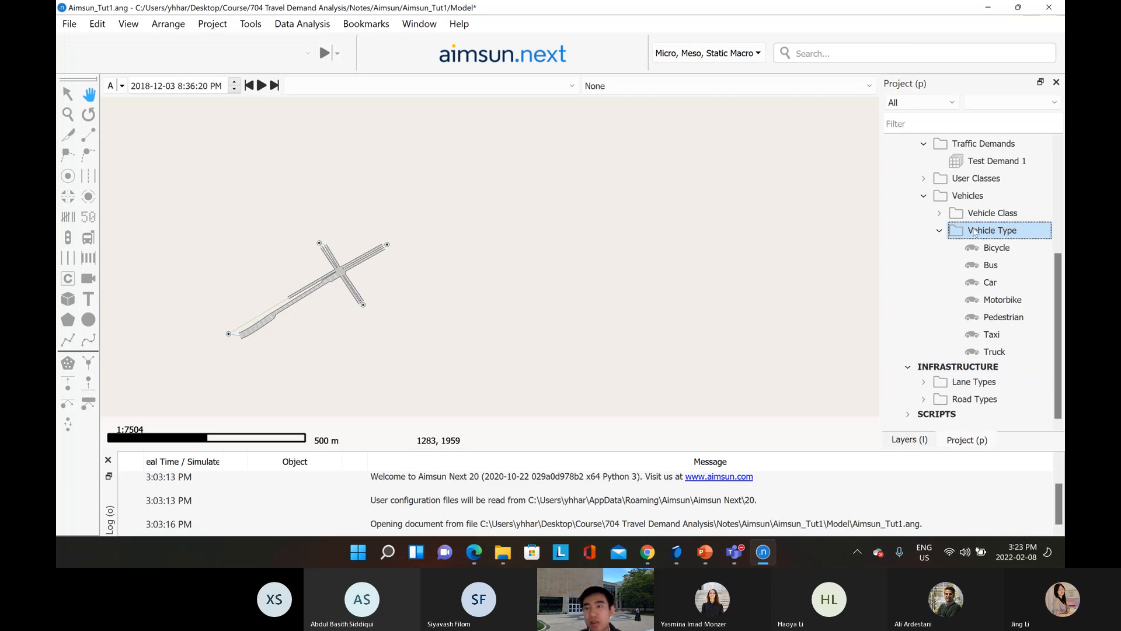
Create a new vehicle type in the project's Vehicles folder
click(965, 198)
right_click(964, 201)
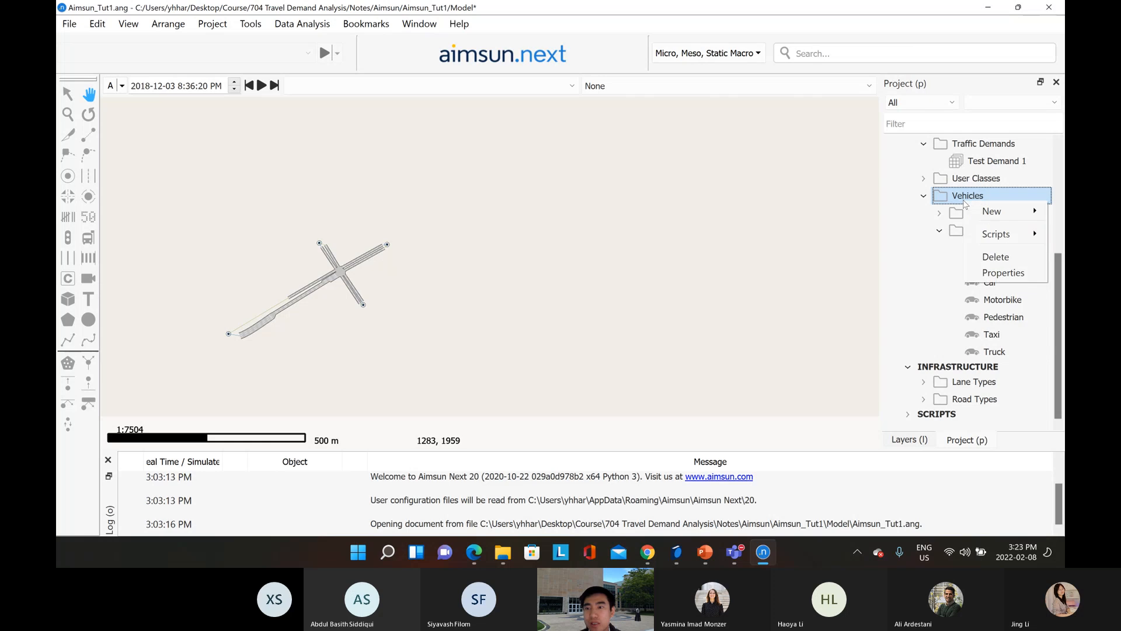
mouse_move(986, 218)
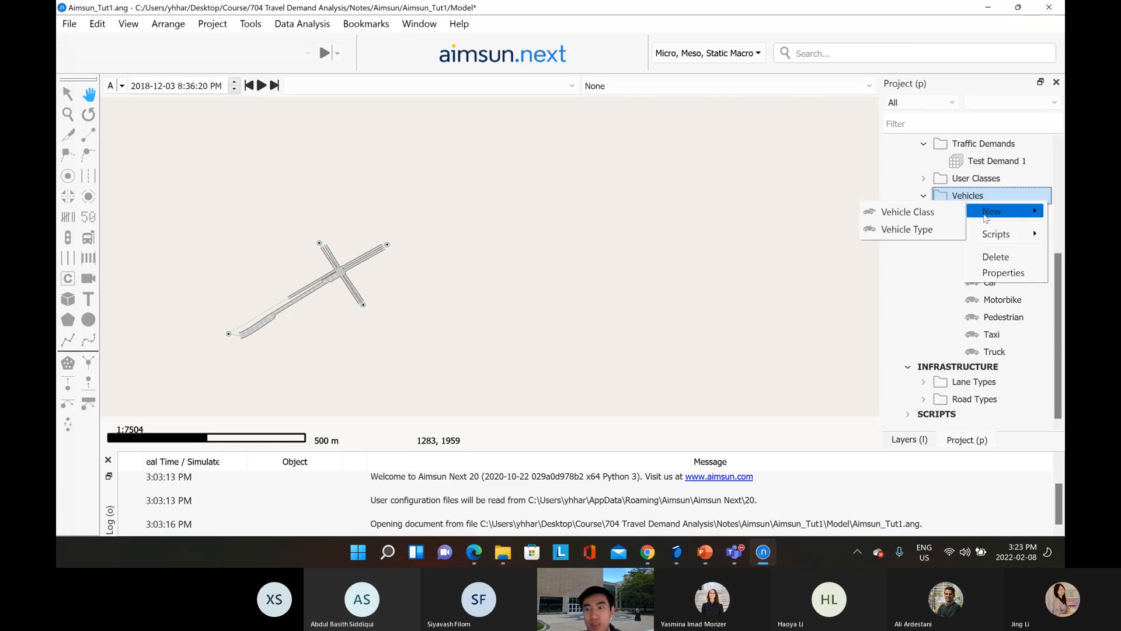
click(907, 230)
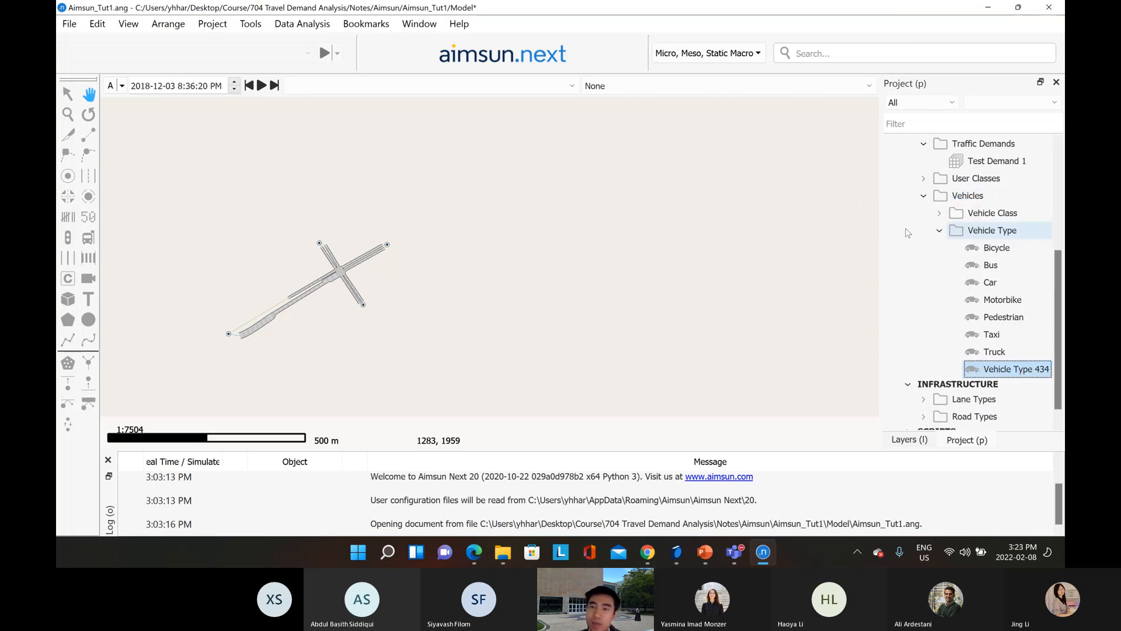
Open the newly created vehicle type's properties and rename it Test Vehicle
double_click(1001, 370)
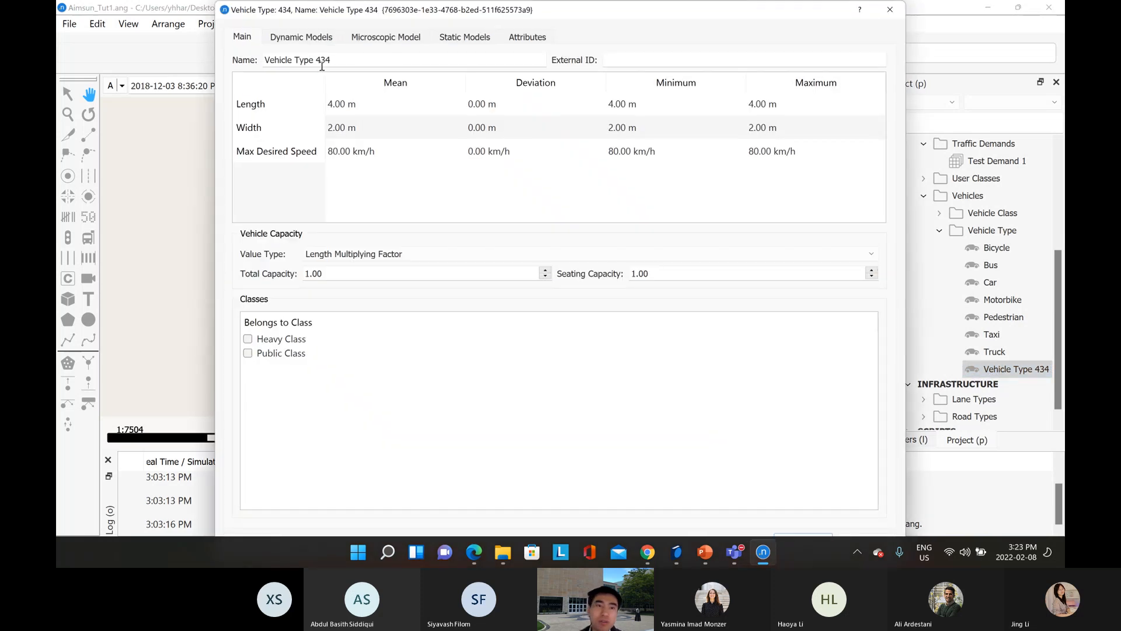
drag(330, 60, 193, 41)
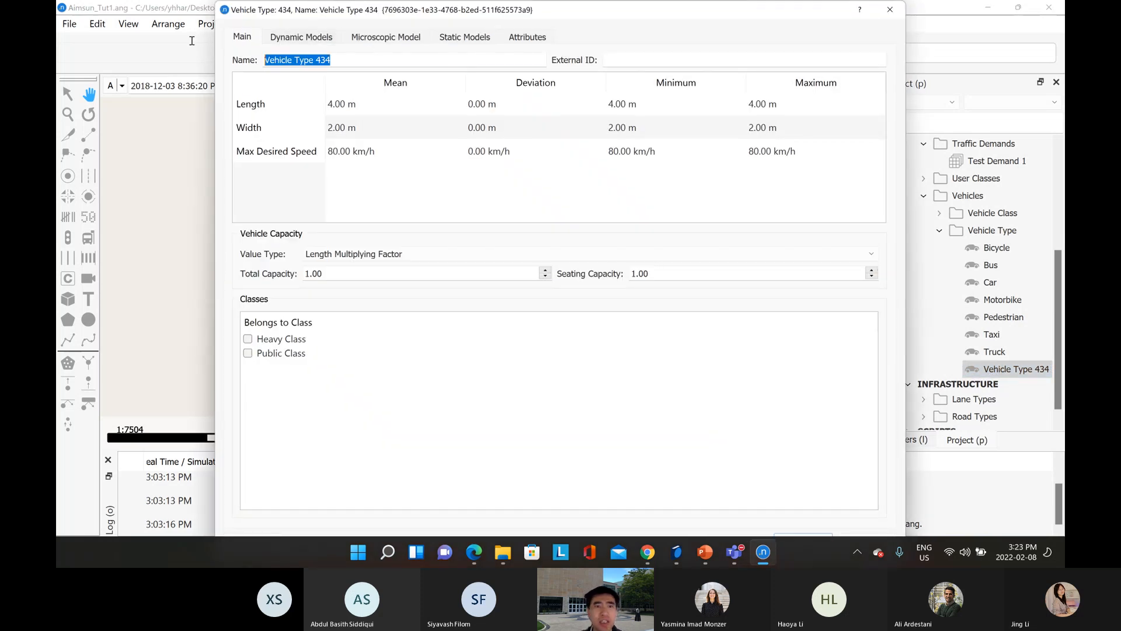
text(Test Vehicle)
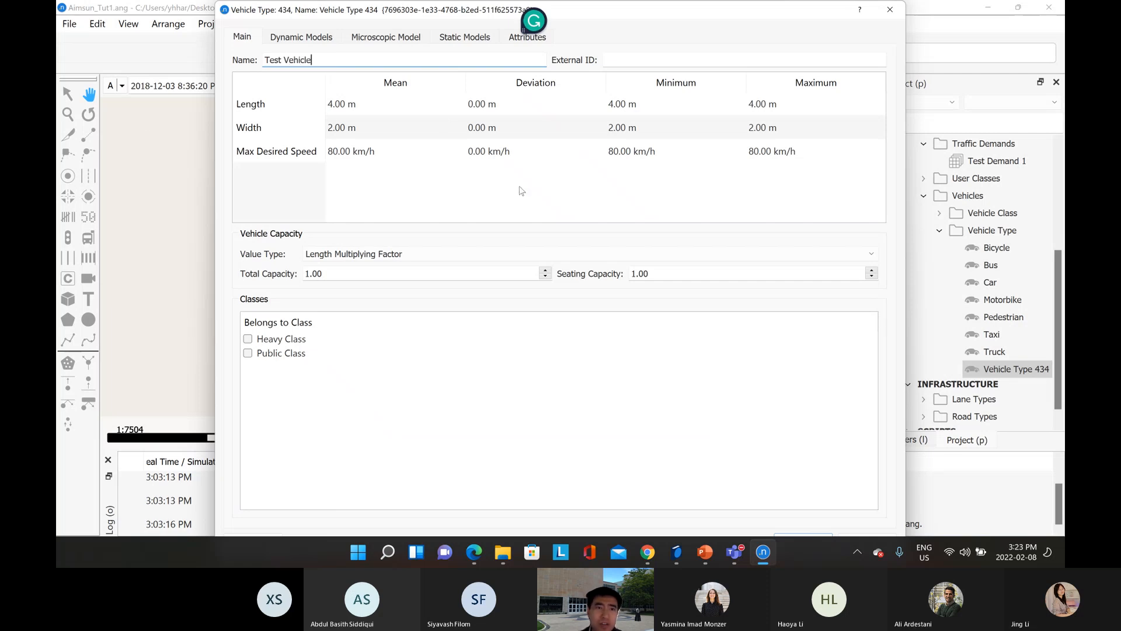
click(372, 232)
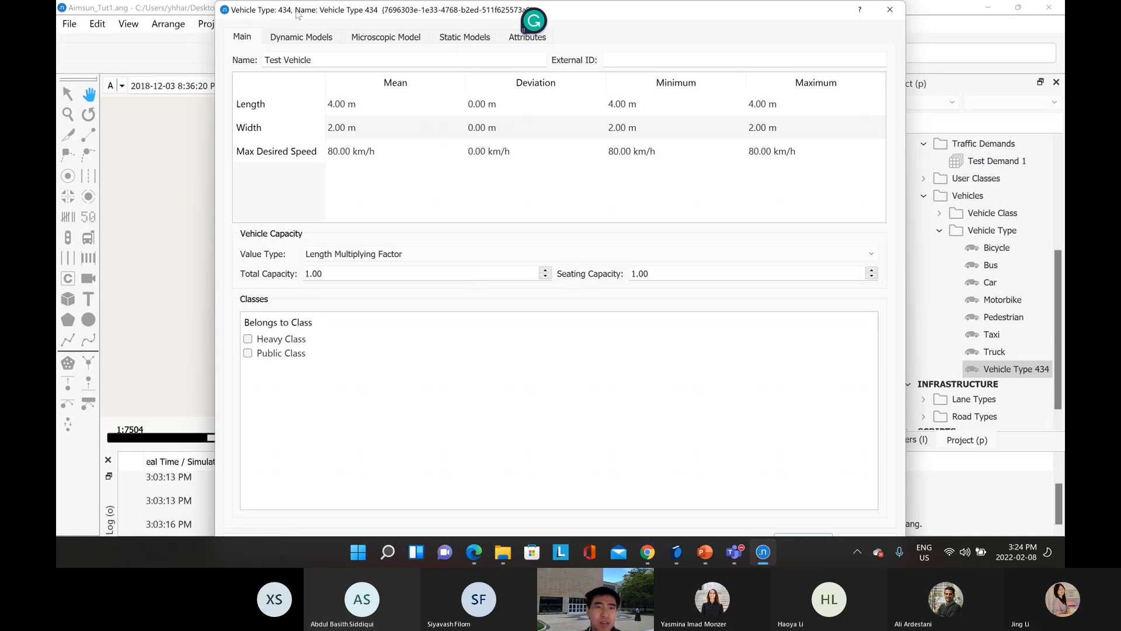
Review the new vehicle type's dynamic model settings, including the main parameters, the reaction times in the experiment defaults, and the London emission model
click(300, 36)
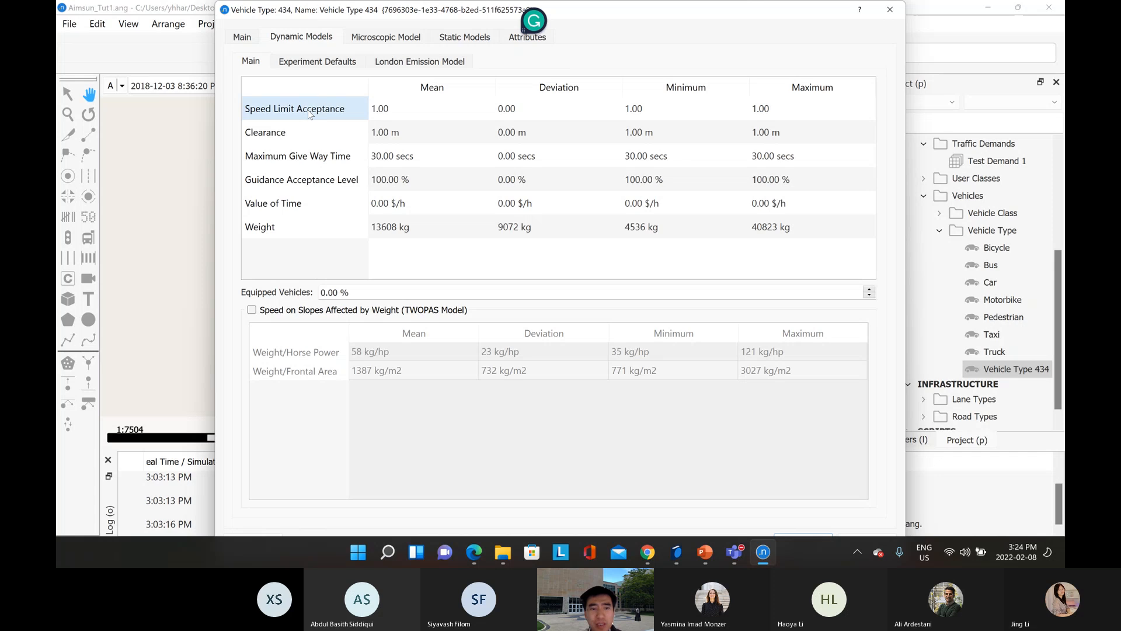
click(316, 61)
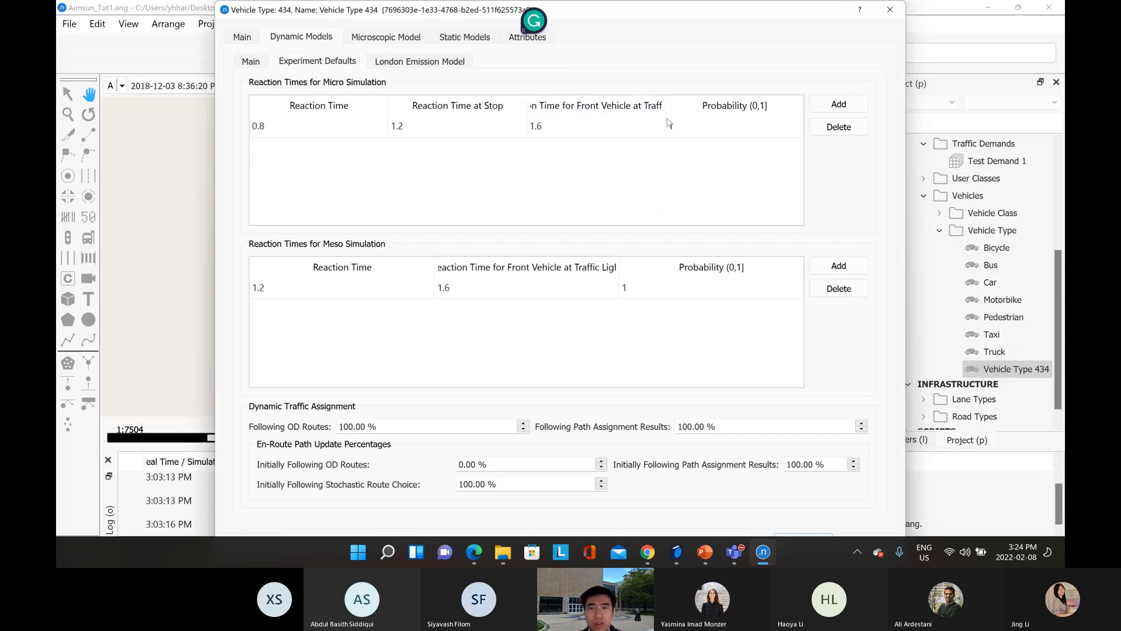
click(644, 109)
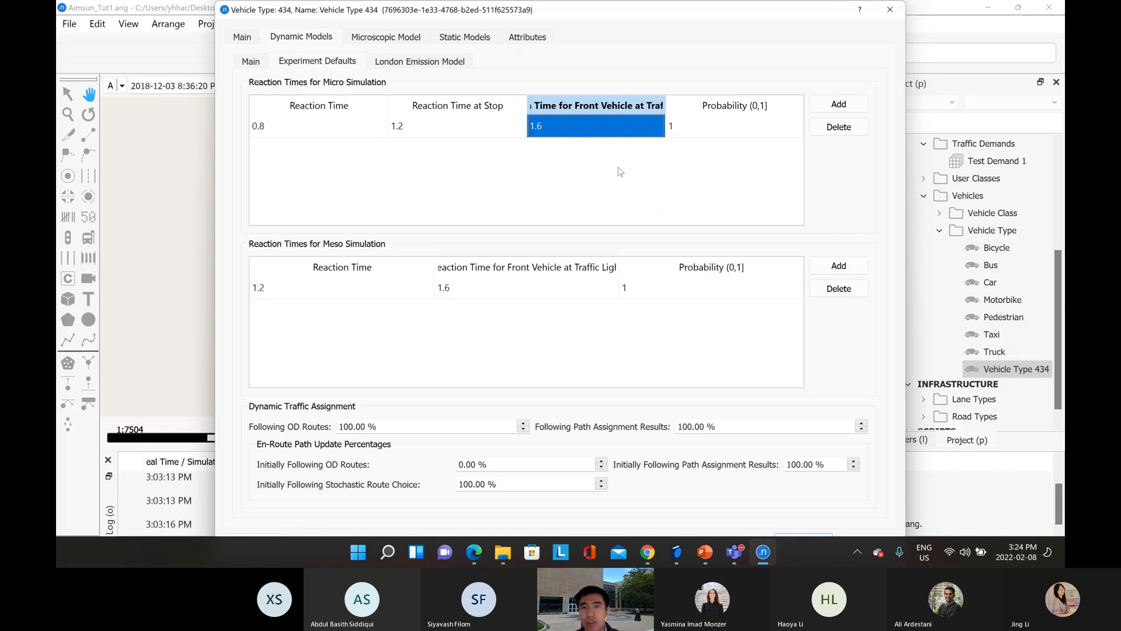
click(668, 164)
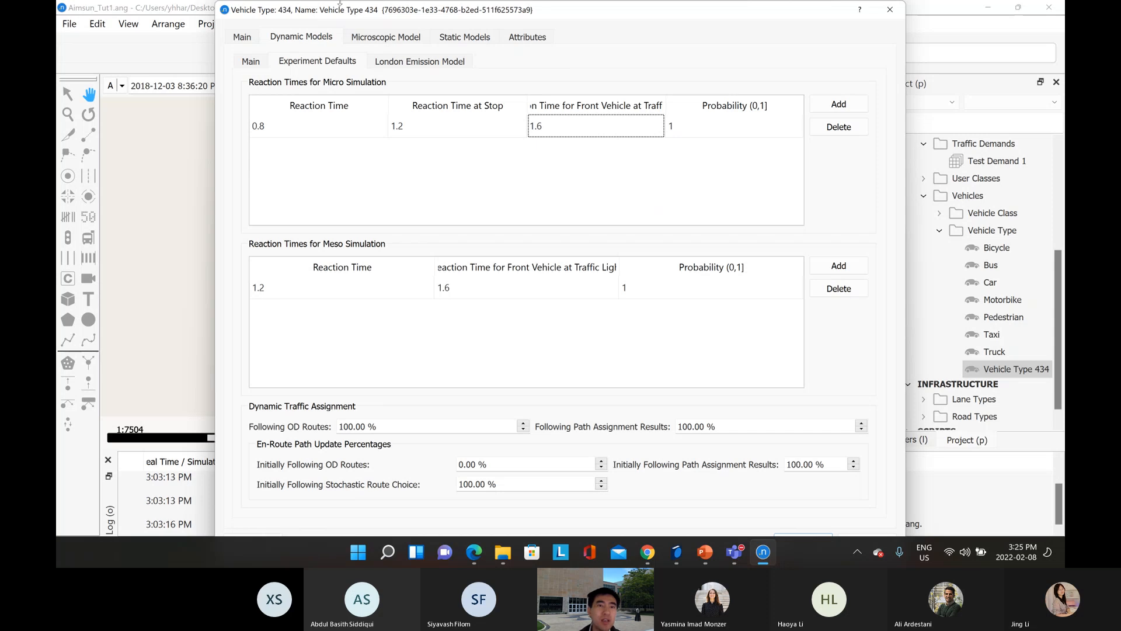
click(340, 62)
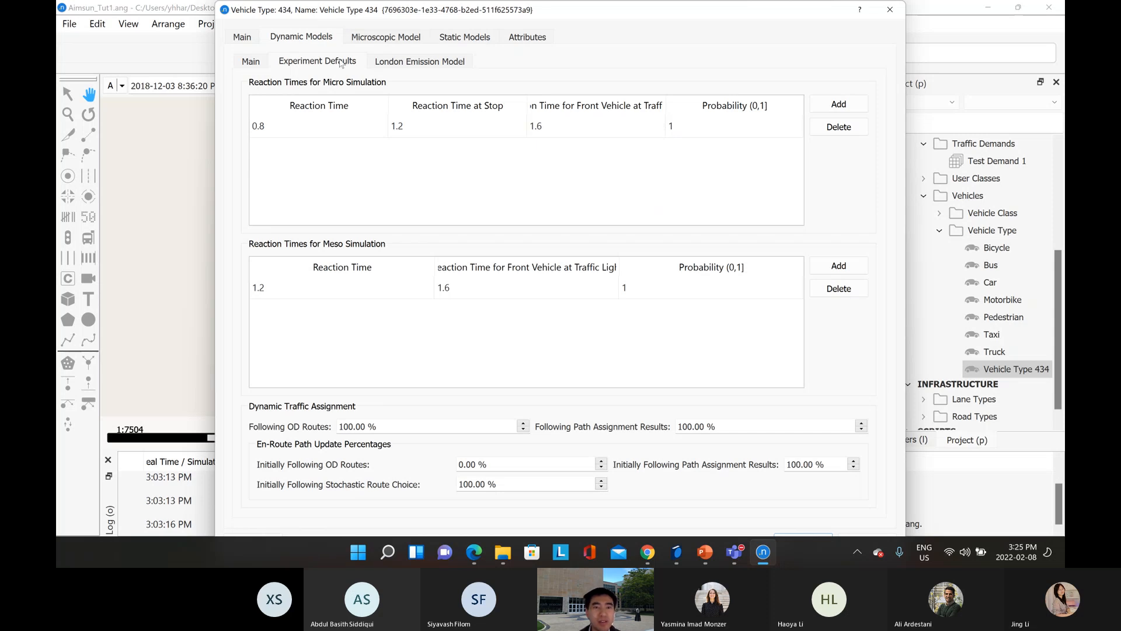
click(403, 63)
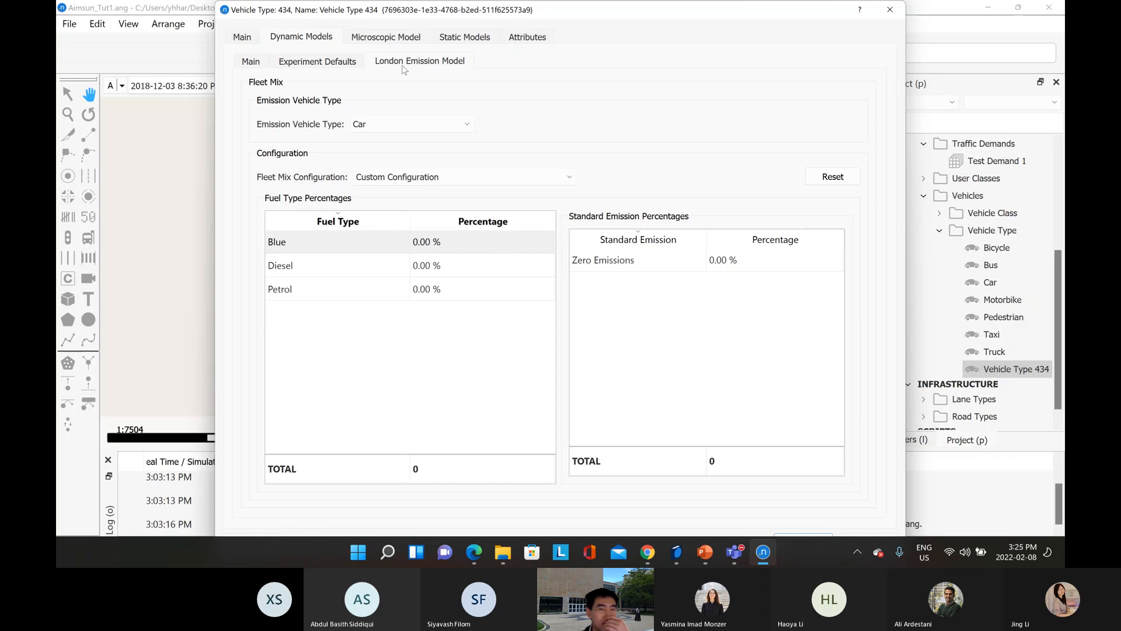
Review the vehicle type's microscopic model, two-way overtaking, static model and attribute settings, and accept the vehicle type's properties
click(388, 38)
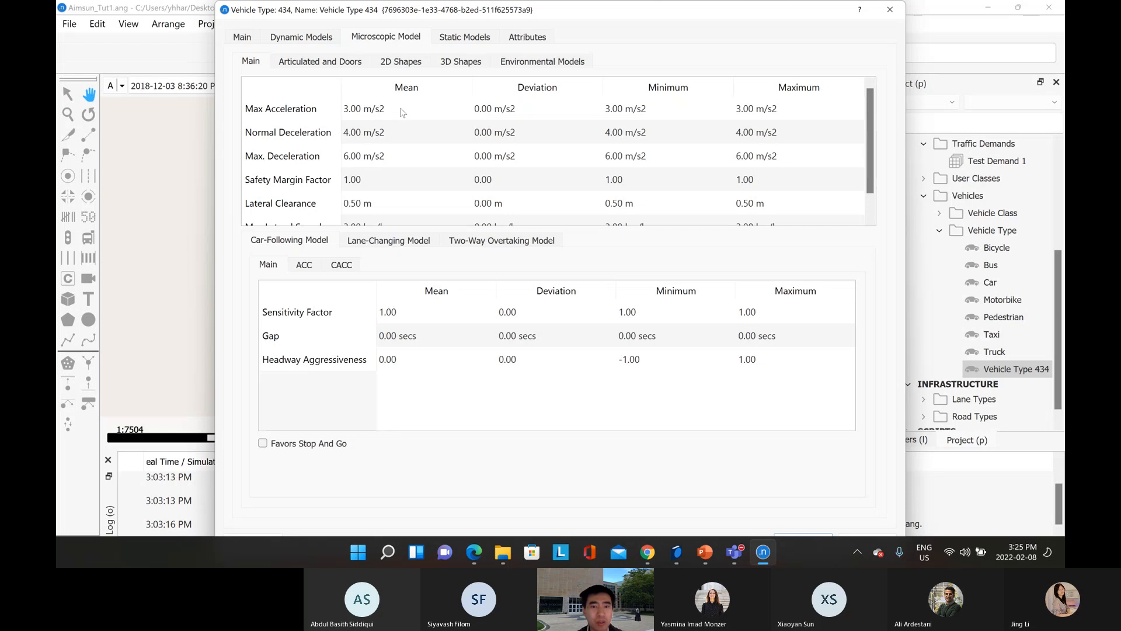
click(528, 244)
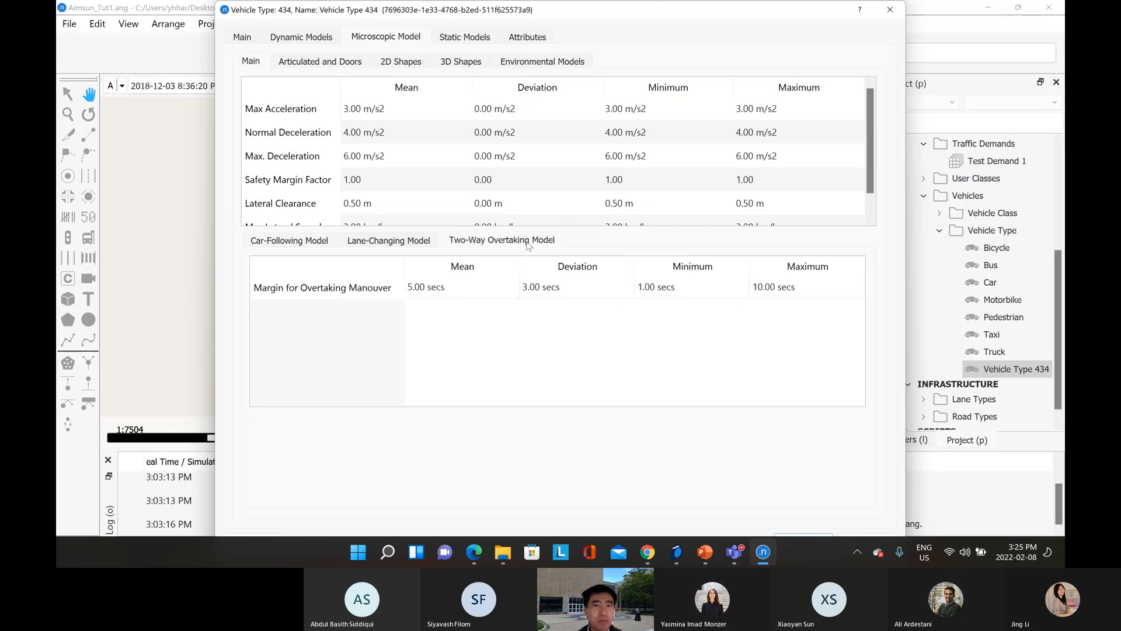
click(471, 38)
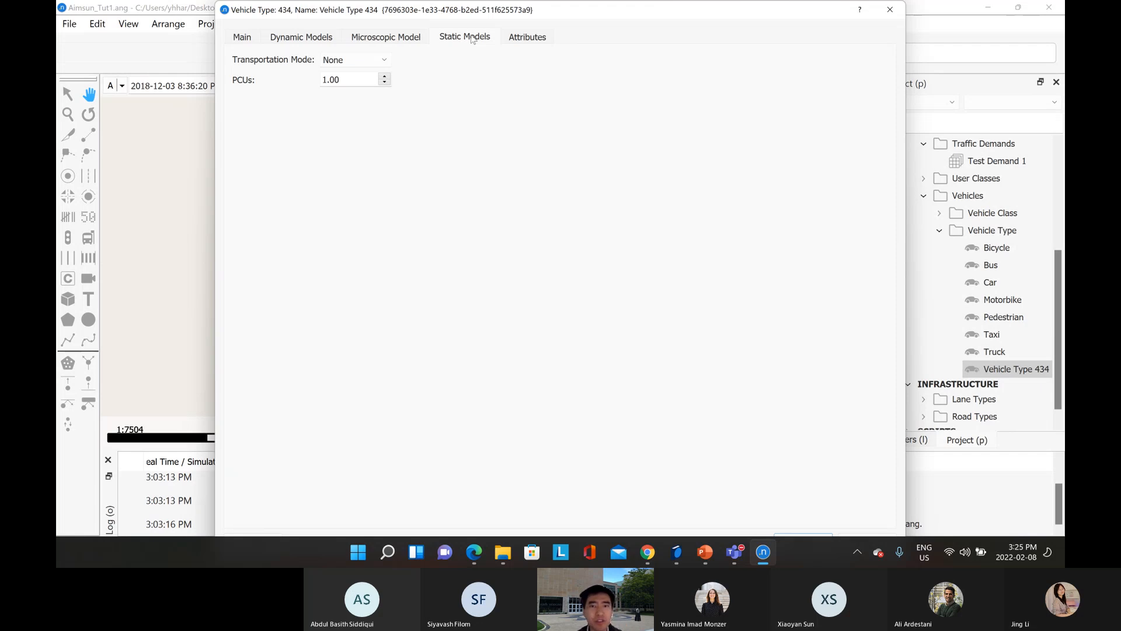
click(520, 42)
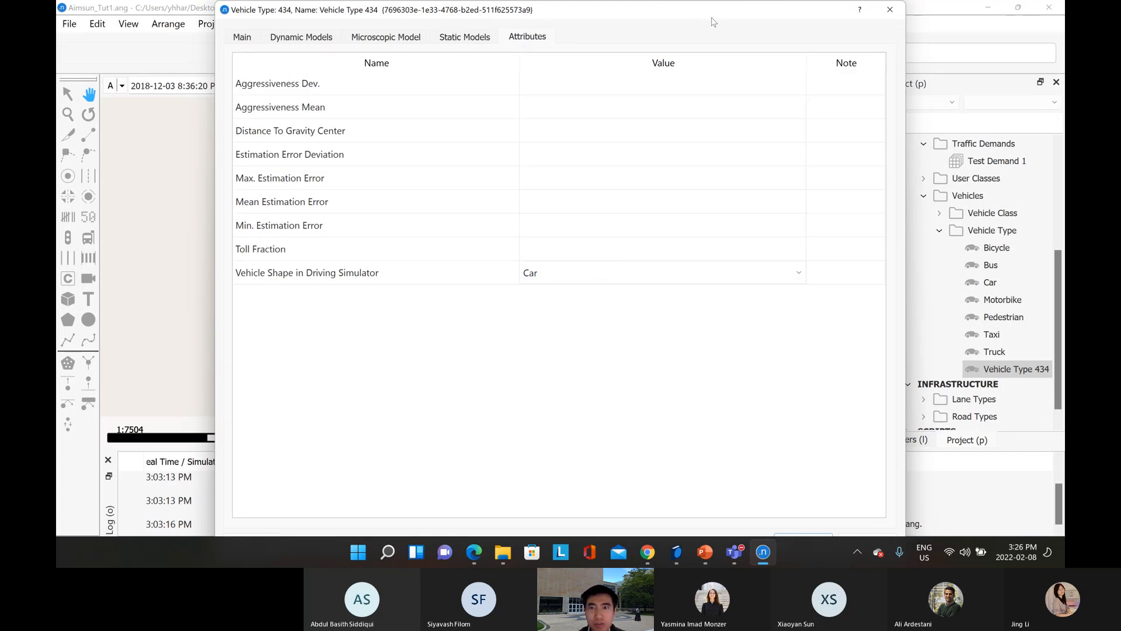
drag(722, 19, 703, 21)
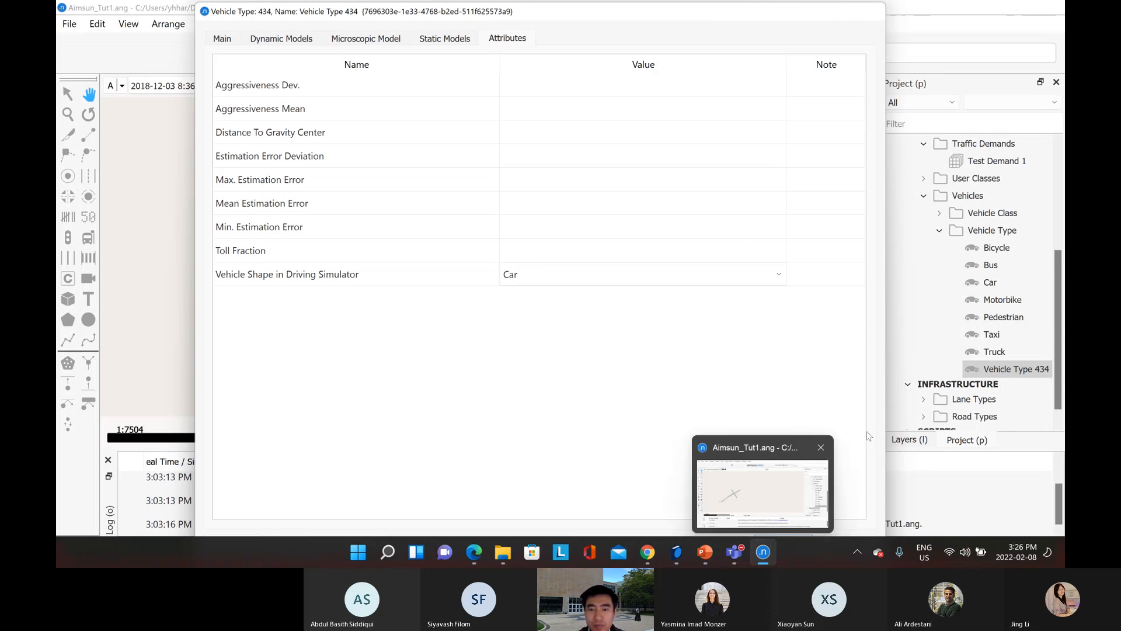
drag(696, 14, 696, 15)
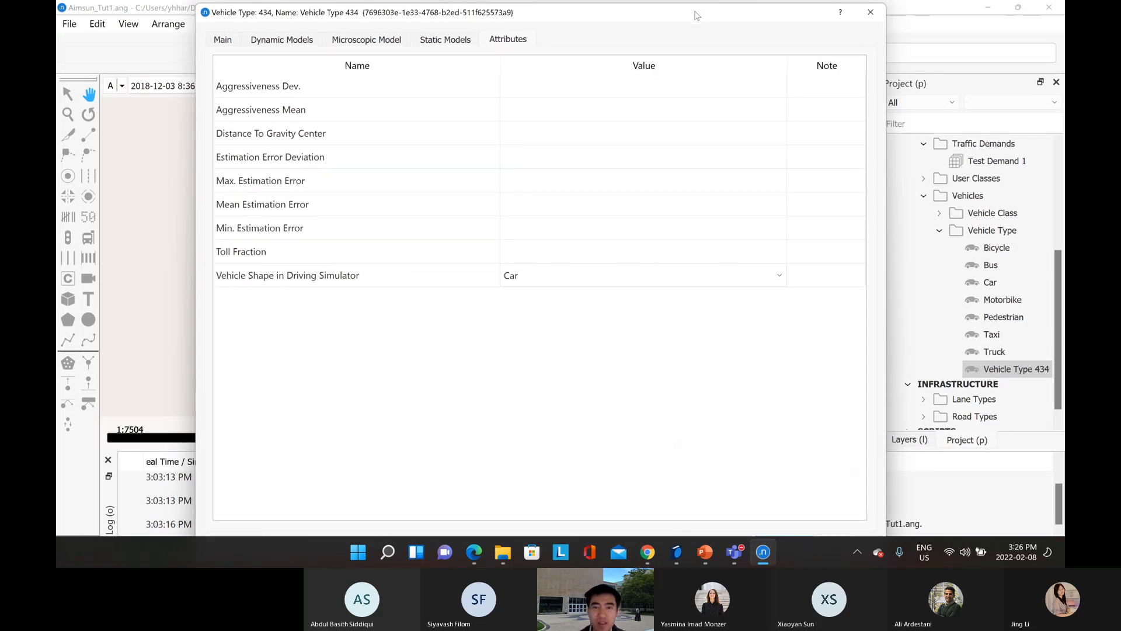
key(Return)
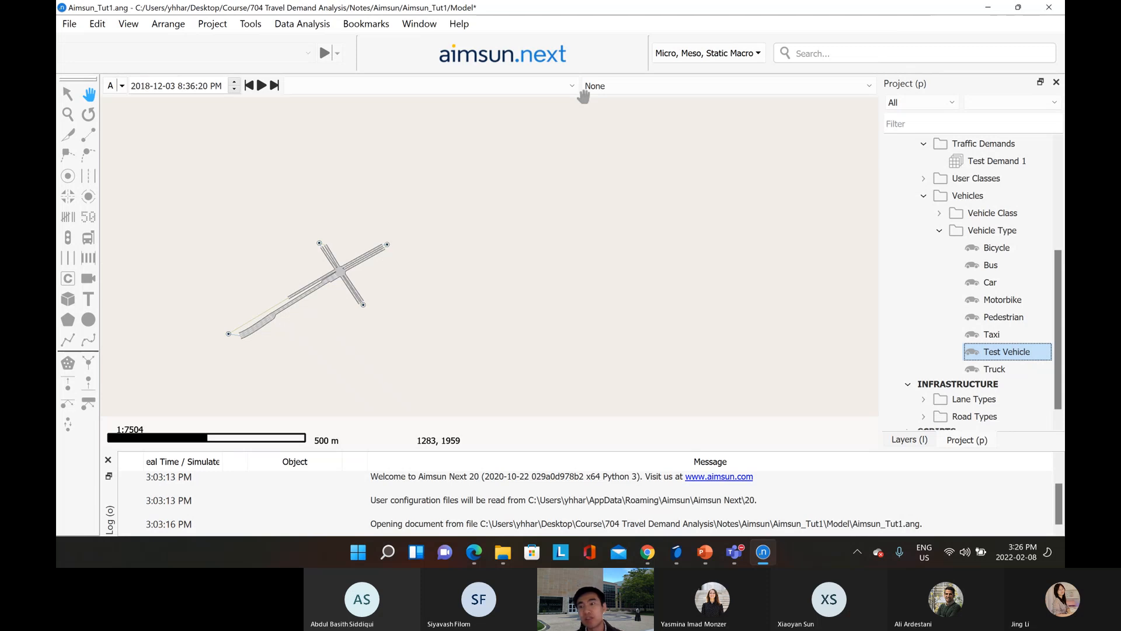
Check the Period 1 OD matrix, and set the Period 2 OD matrix's vehicle type to Test Vehicle
scroll(995, 165, up, 2)
double_click(992, 164)
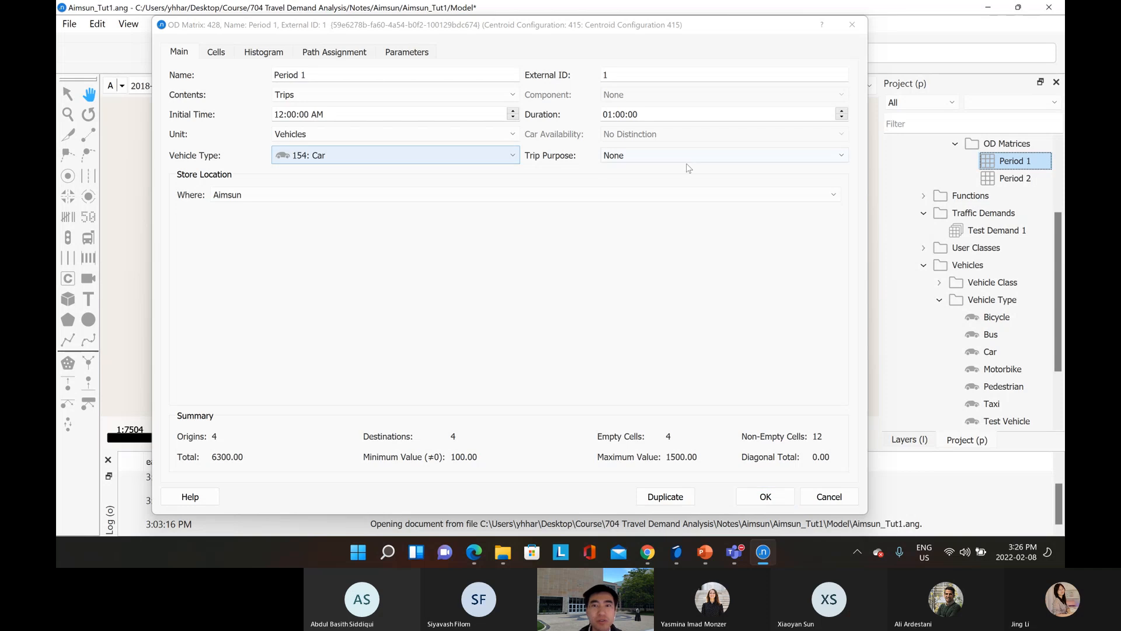
click(850, 30)
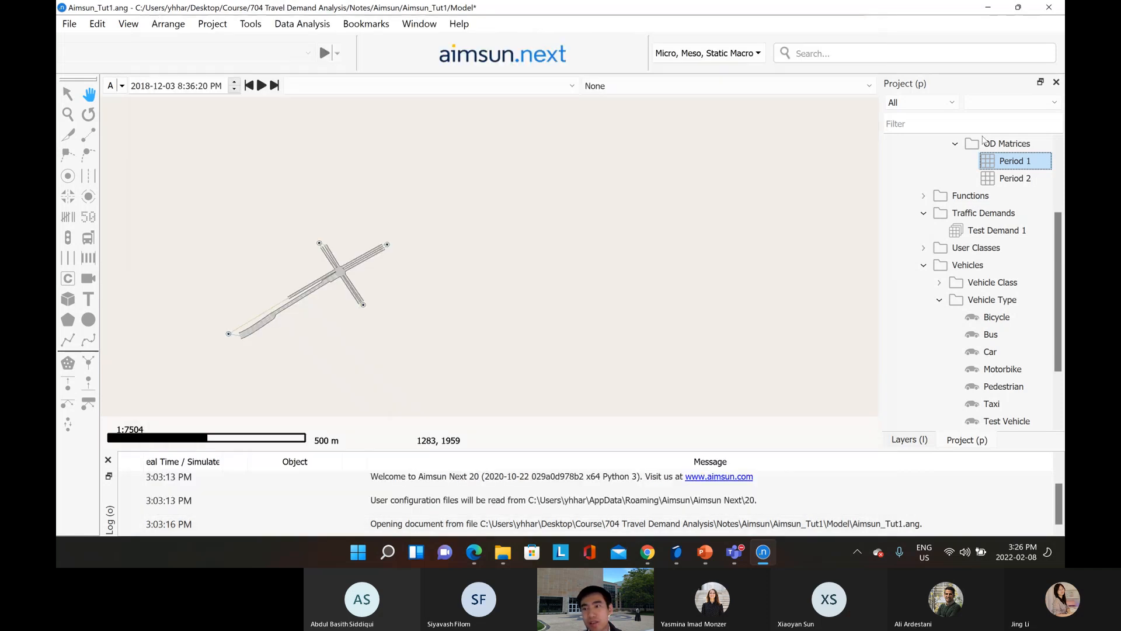
double_click(1014, 179)
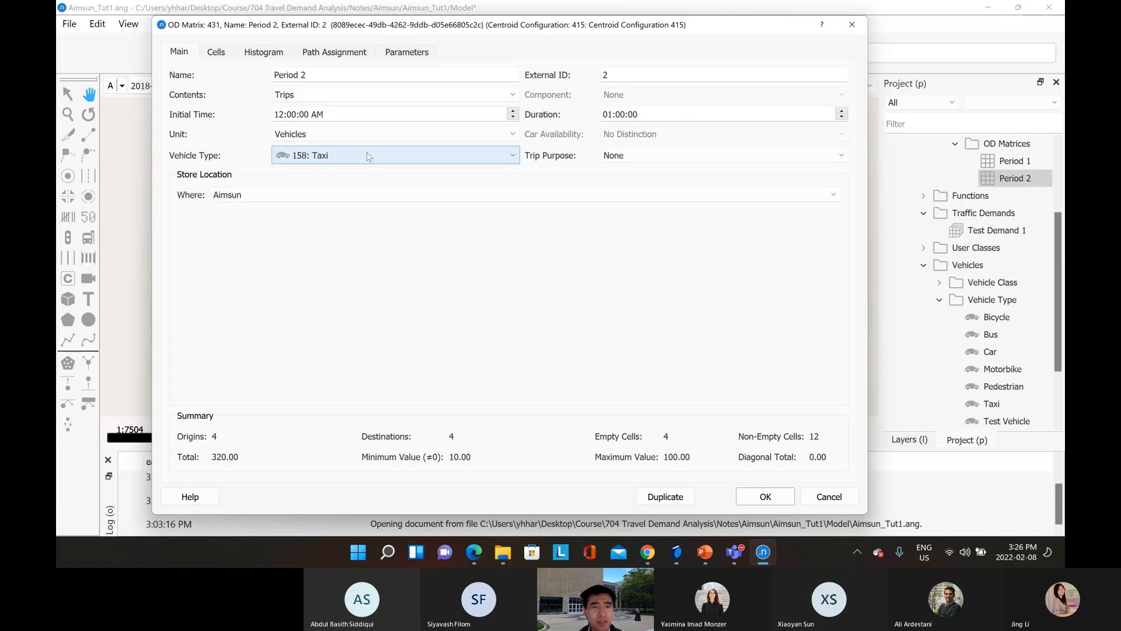
click(368, 157)
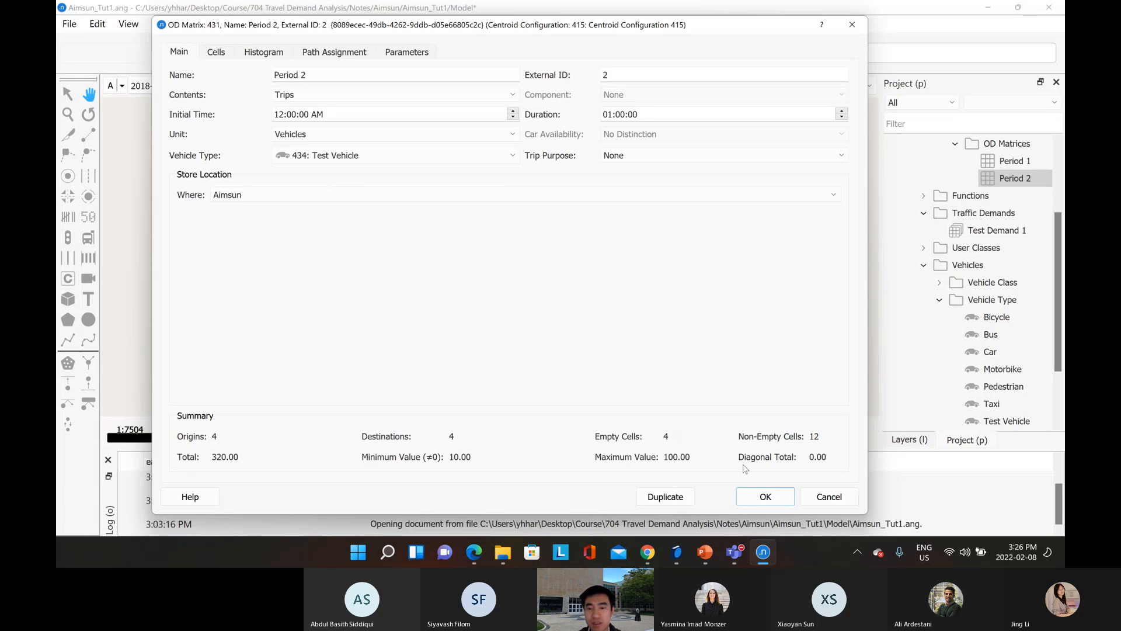
click(756, 496)
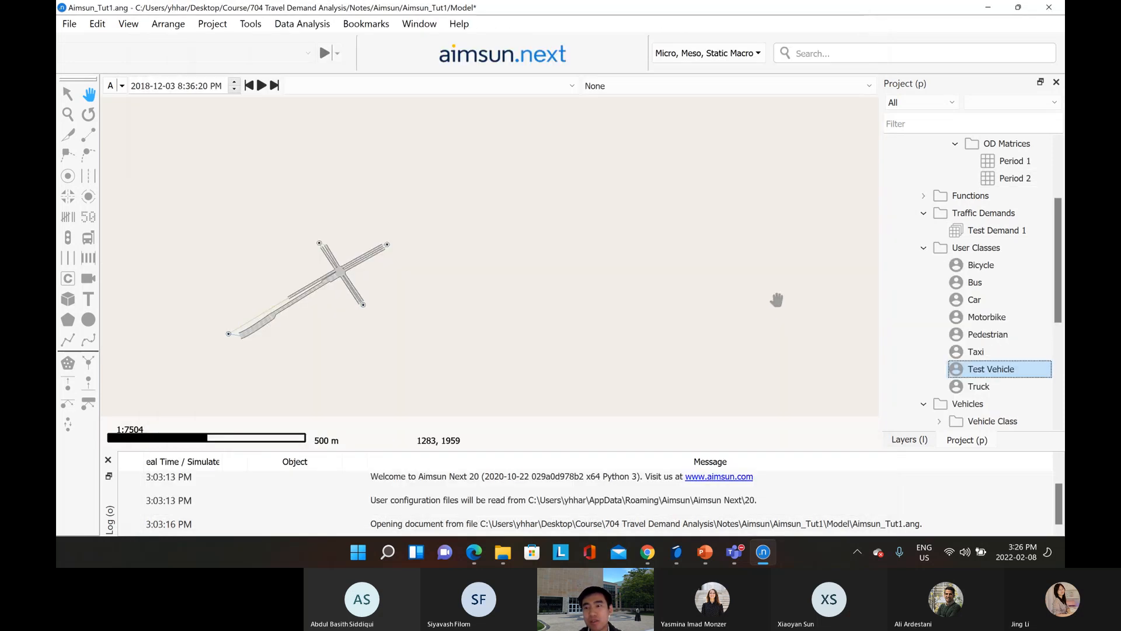
Collapse the User Classes, Vehicles and Centroid Configurations folders in the project tree
click(925, 248)
scroll(927, 248, down, 2)
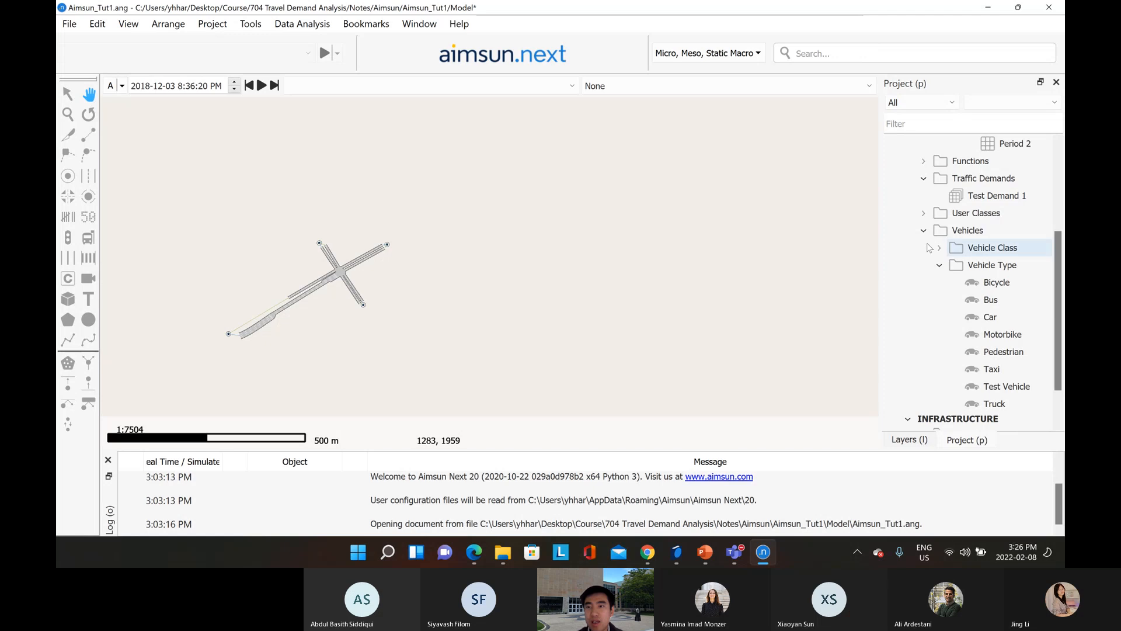
click(924, 230)
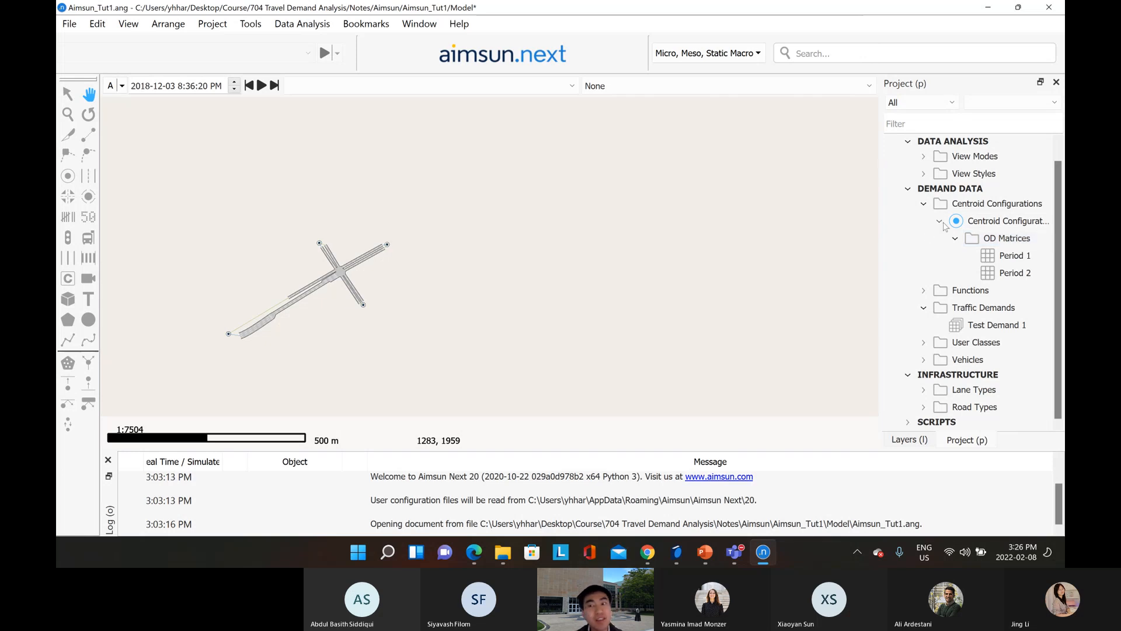
click(940, 223)
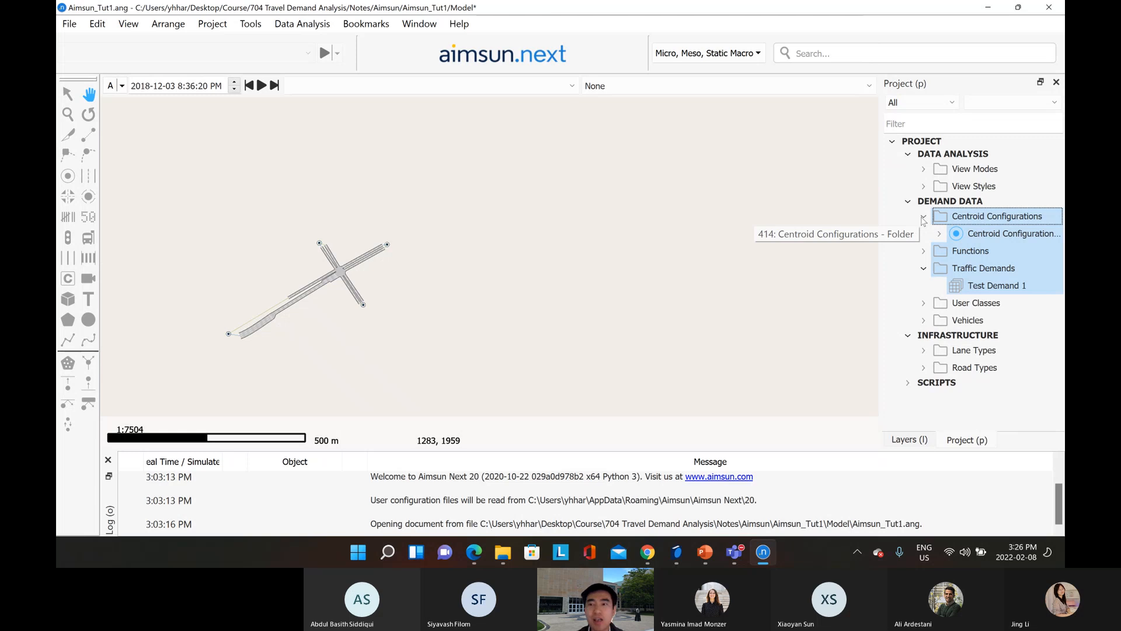
click(924, 218)
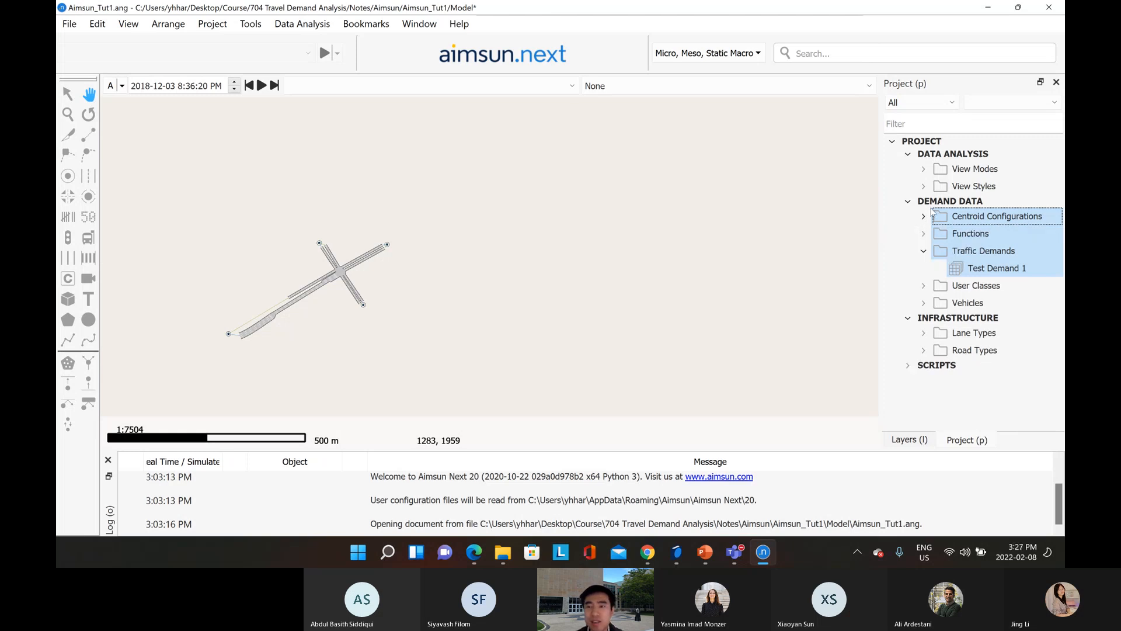
click(756, 267)
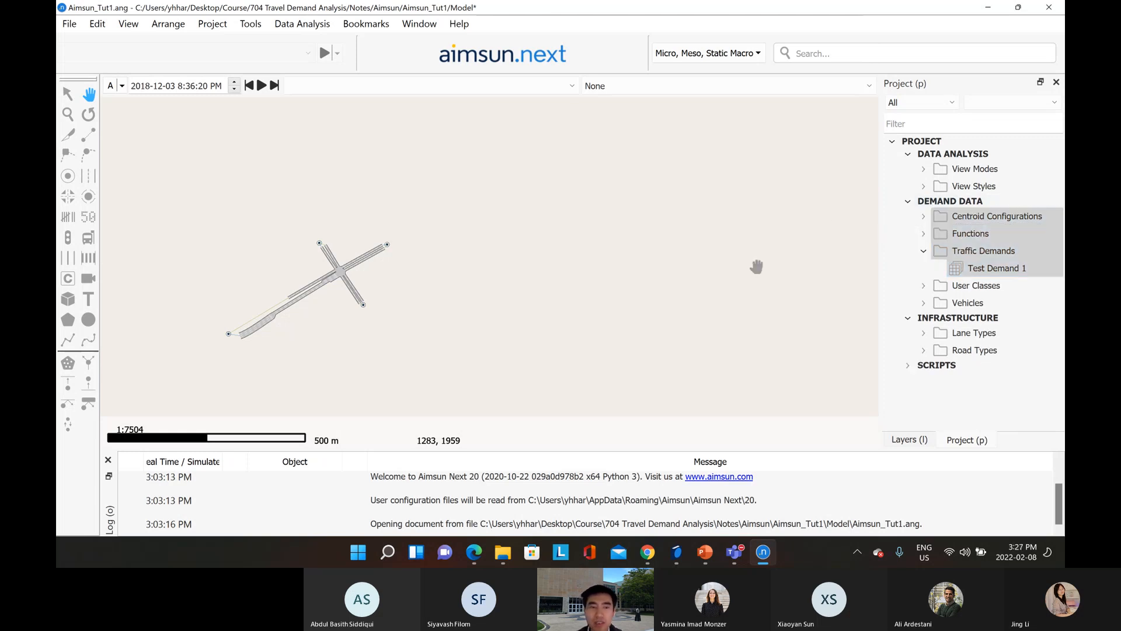
Open the properties of the node at the centre of the network's intersection
drag(285, 250, 421, 228)
scroll(510, 201, up, 2)
scroll(421, 228, up, 12)
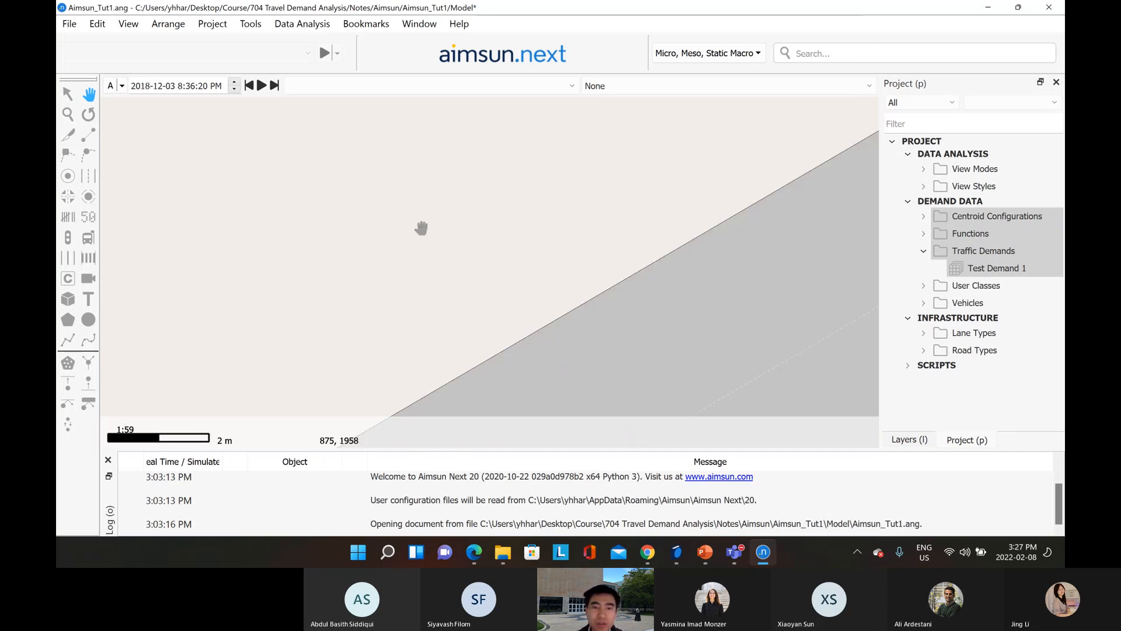
scroll(422, 228, down, 6)
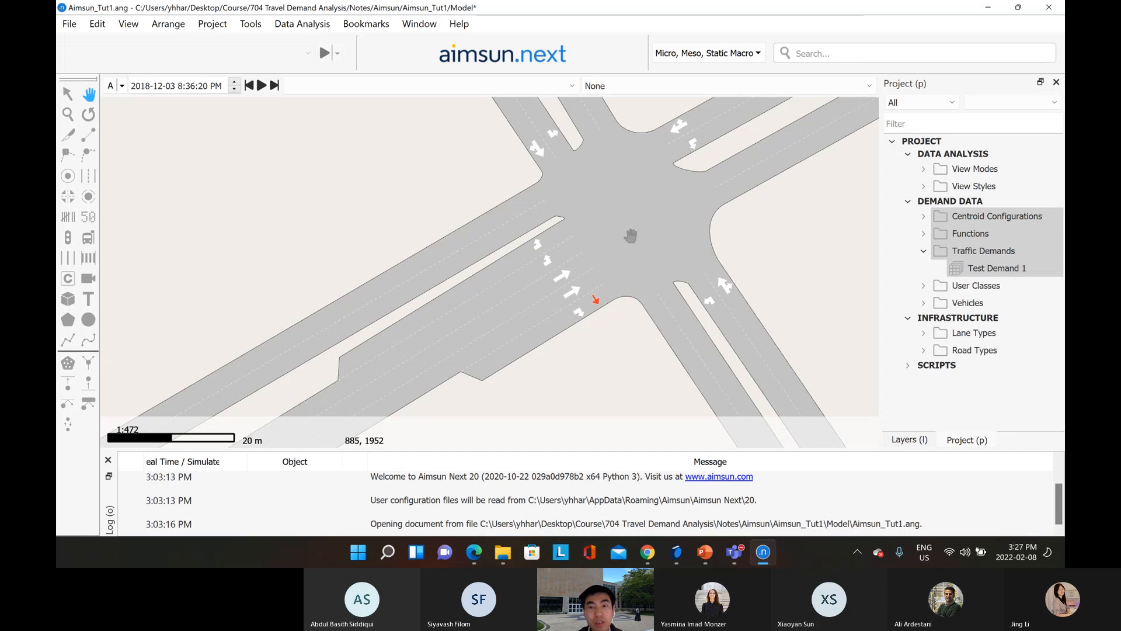
drag(560, 240, 492, 224)
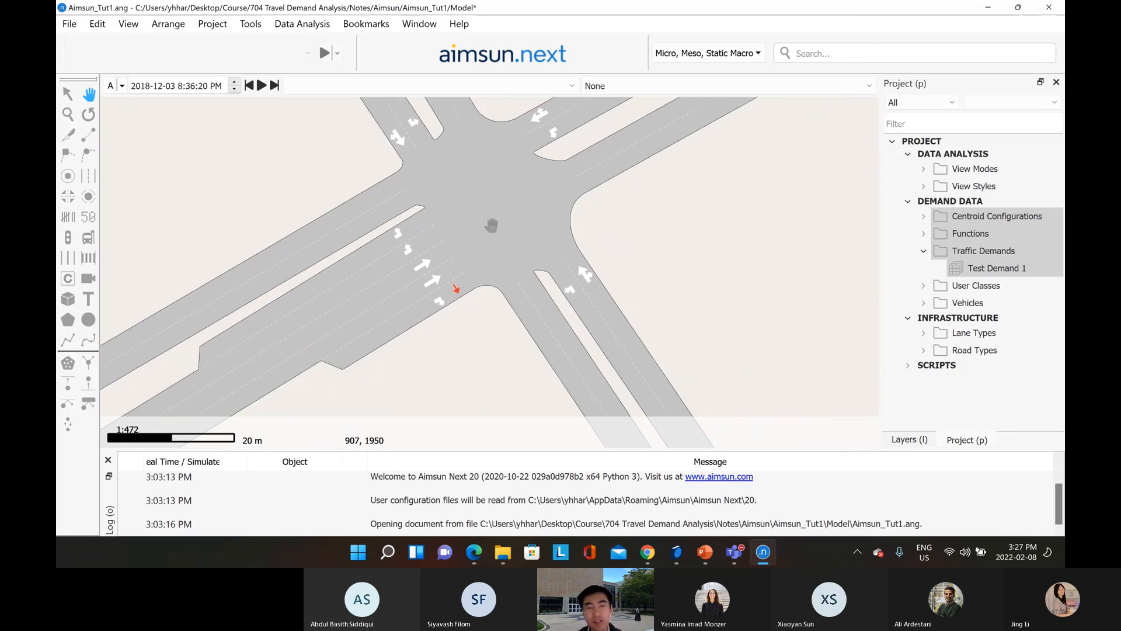
drag(629, 238, 596, 278)
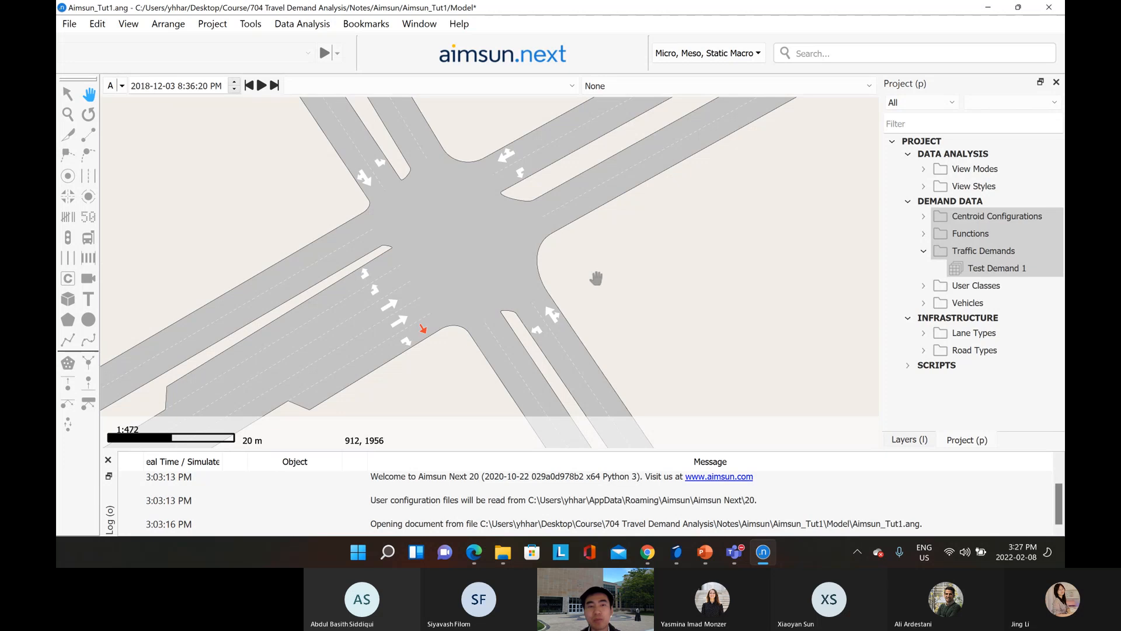
click(443, 268)
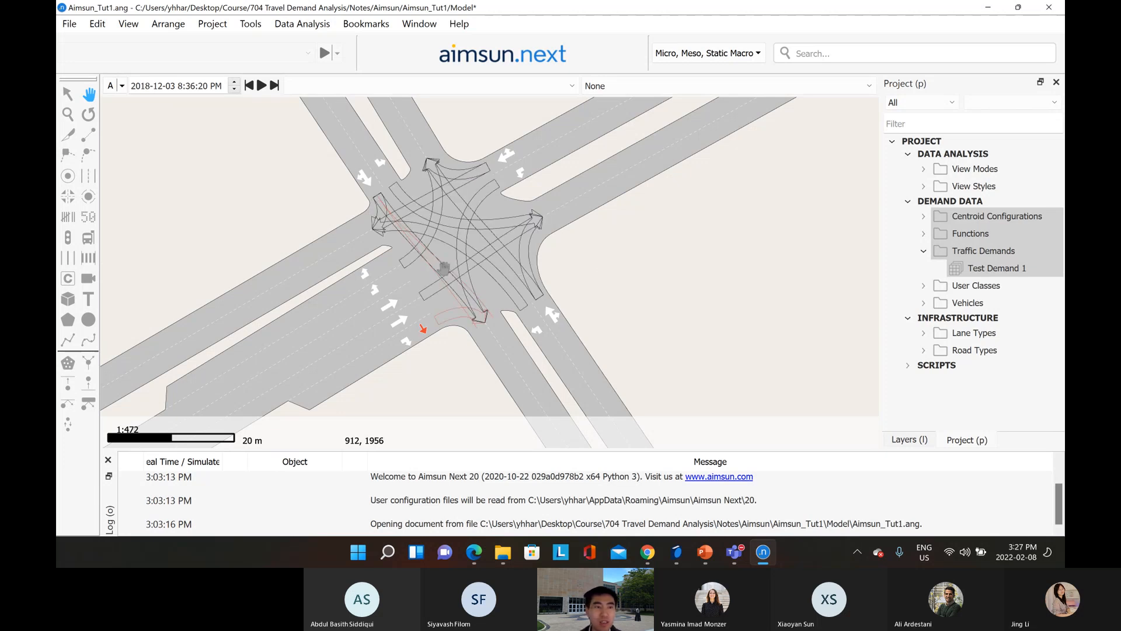
click(67, 94)
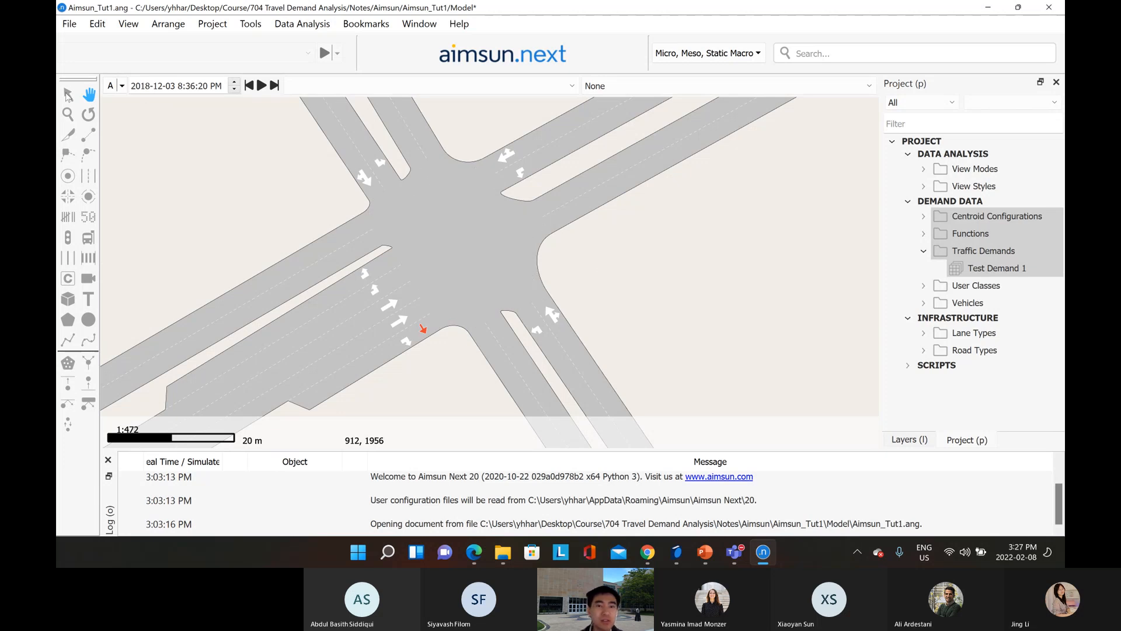
double_click(486, 279)
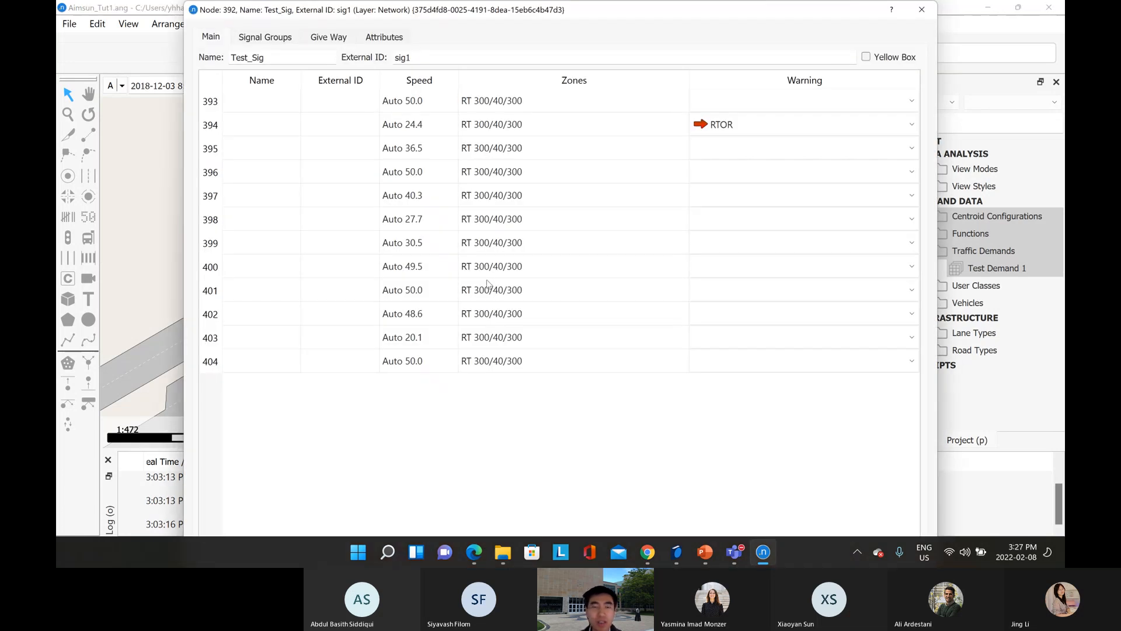